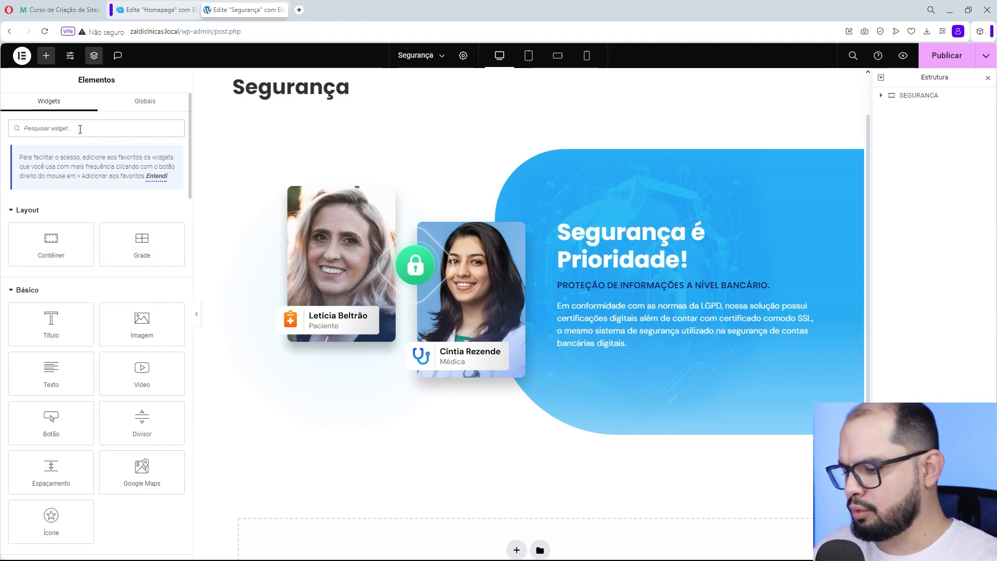
- Add a button widget below the paragraph in the blue security container and set its text to "Agendar uma demonstração"
{"action": "type", "text": "bot"}
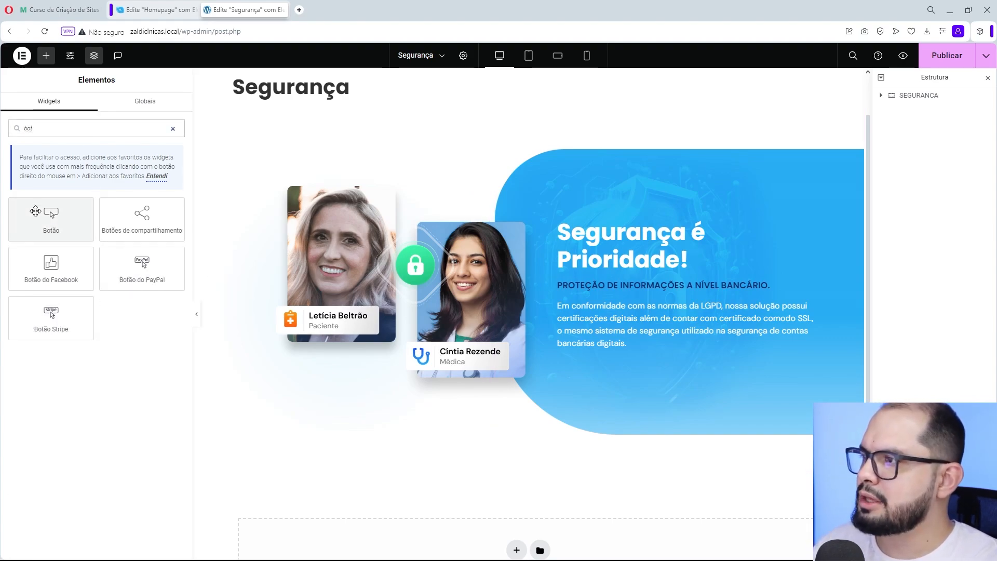
{"action": "left_click_drag", "start_coordinate": [50, 217], "coordinate": [596, 344]}
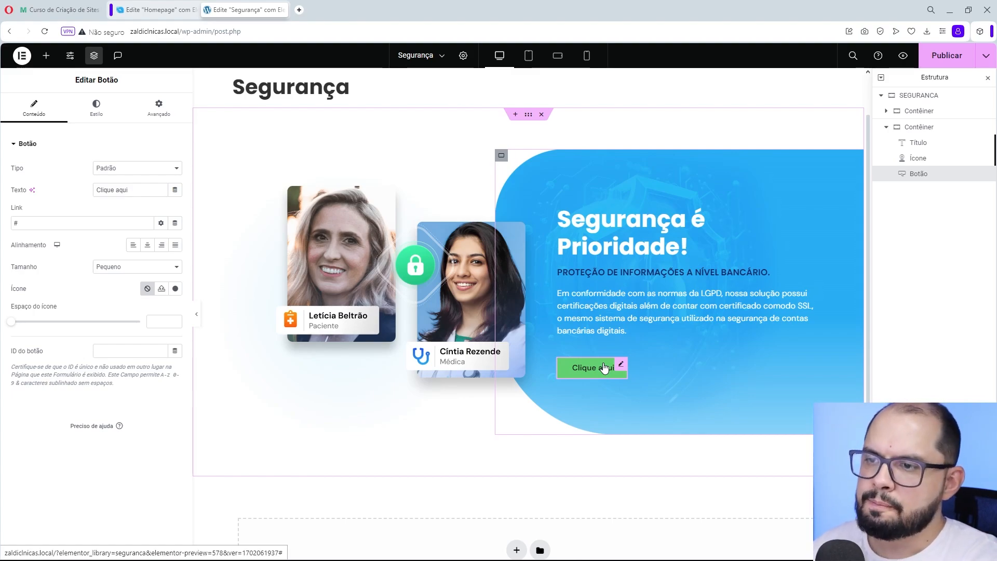
{"action": "left_click_drag", "start_coordinate": [131, 191], "coordinate": [78, 190]}
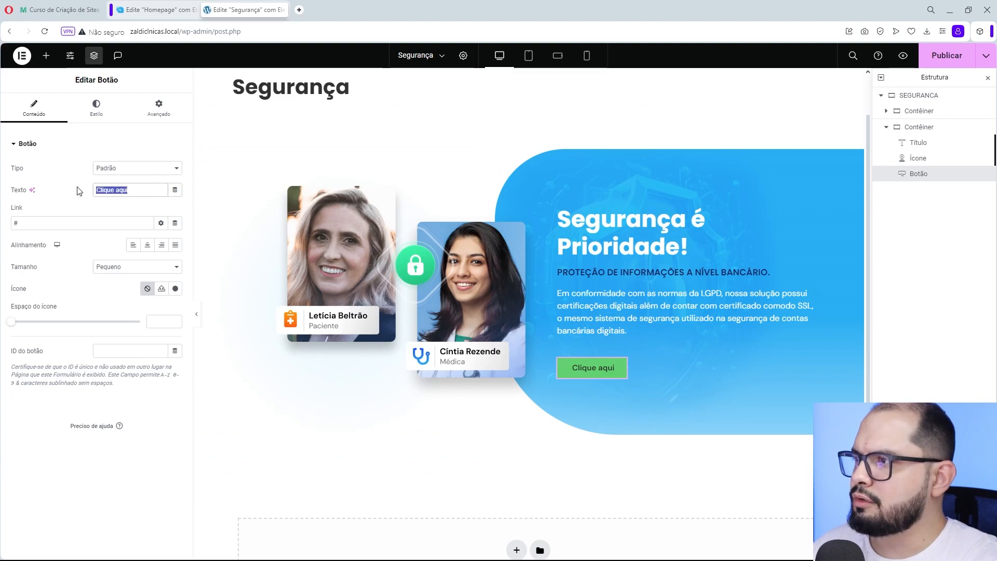
{"action": "type", "text": "Agendar u"}
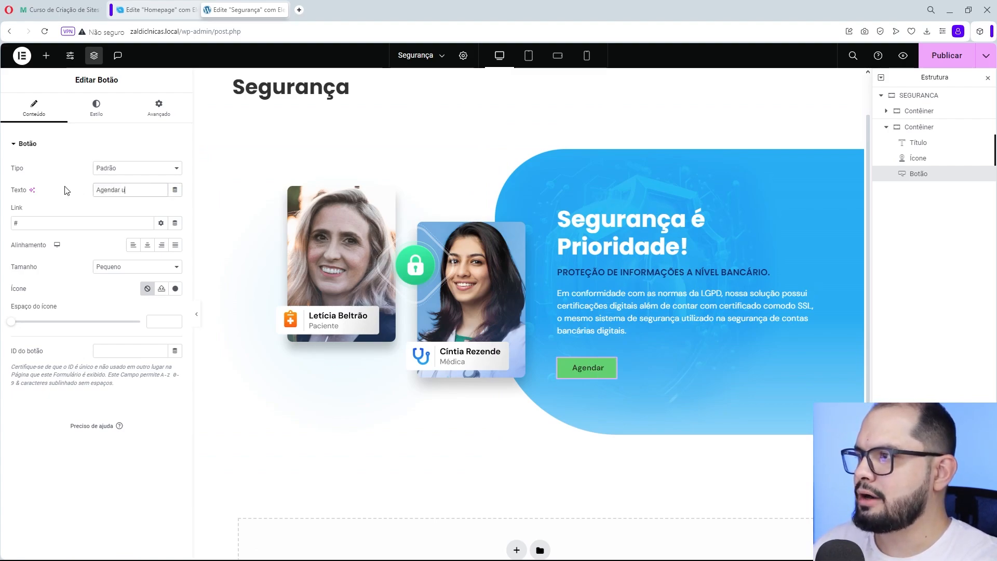
{"action": "type", "text": "ma demonstra"}
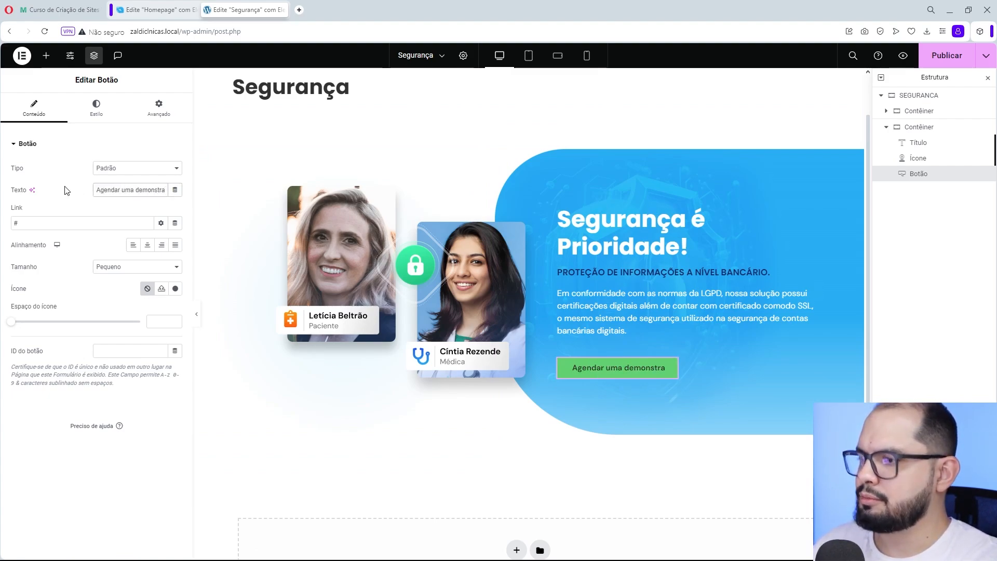
{"action": "type", "text": "ção"}
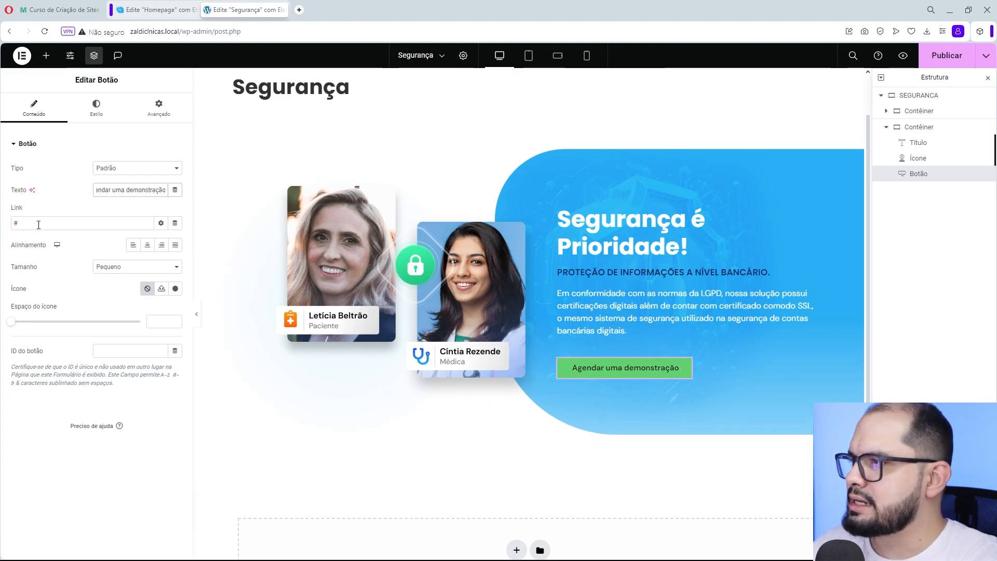
- Find the outlined calendar icon with date dots in the icon library and insert it into the button
{"action": "left_click", "coordinate": [175, 288]}
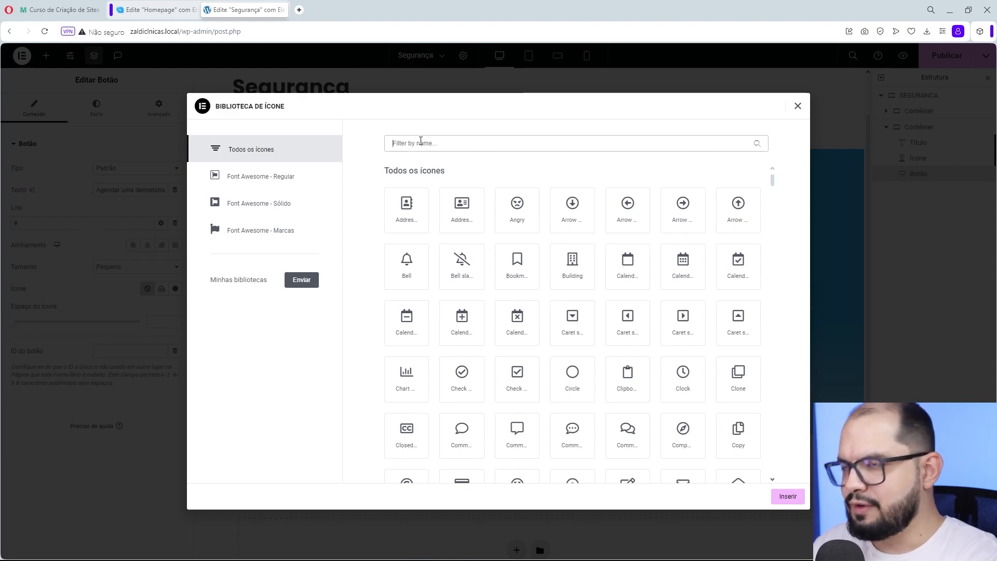
{"action": "type", "text": "cal"}
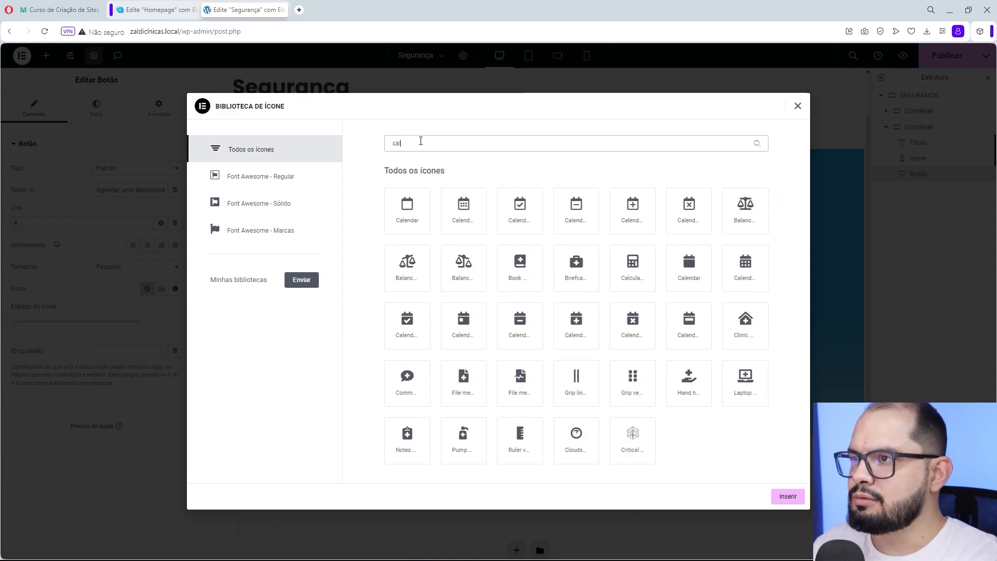
{"action": "left_click", "coordinate": [469, 210]}
{"action": "left_click", "coordinate": [785, 495]}
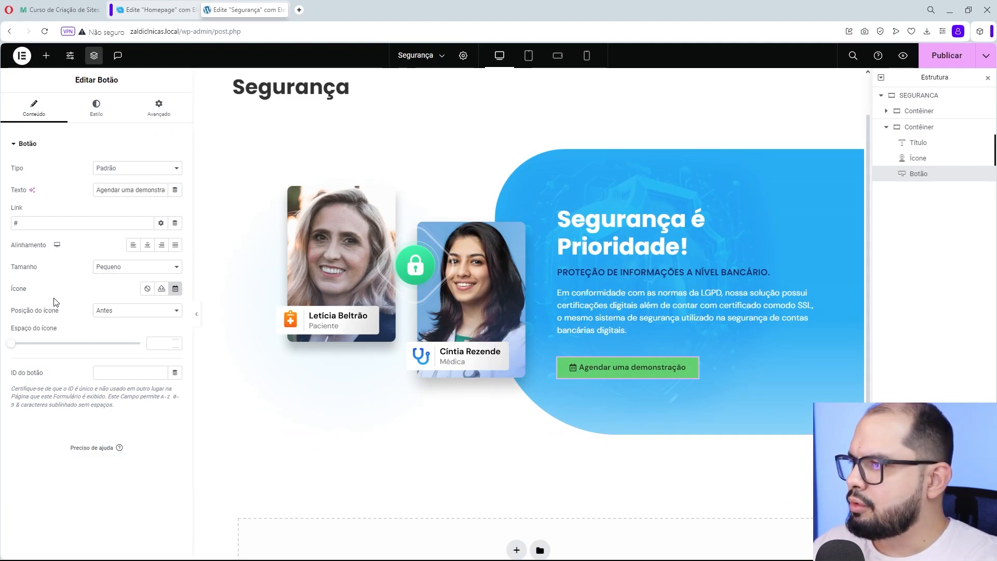
- Place the button's icon after the text with the Depois option and set the icon spacing to 15
{"action": "left_click", "coordinate": [113, 311]}
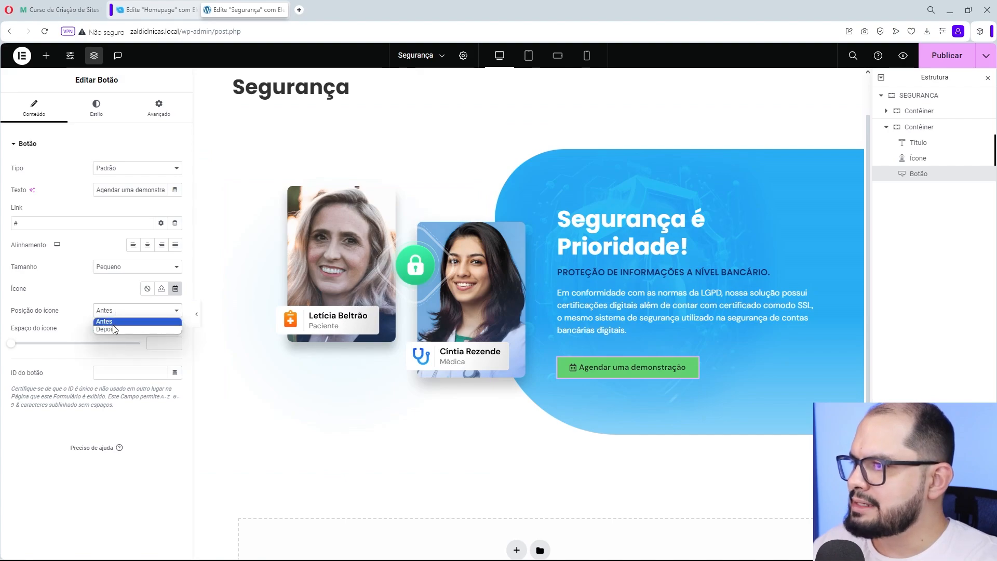
{"action": "left_click", "coordinate": [112, 328]}
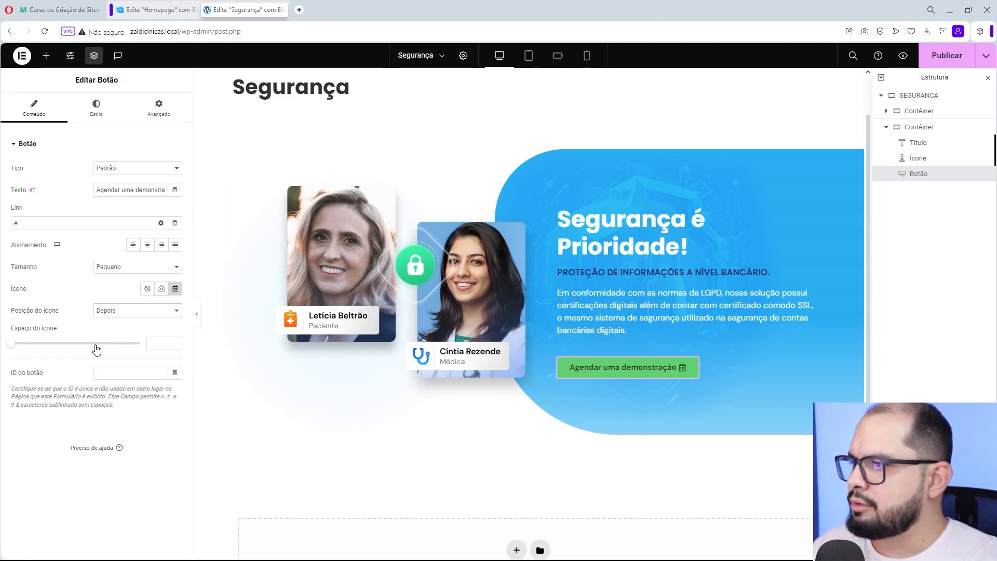
{"action": "left_click", "coordinate": [156, 343]}
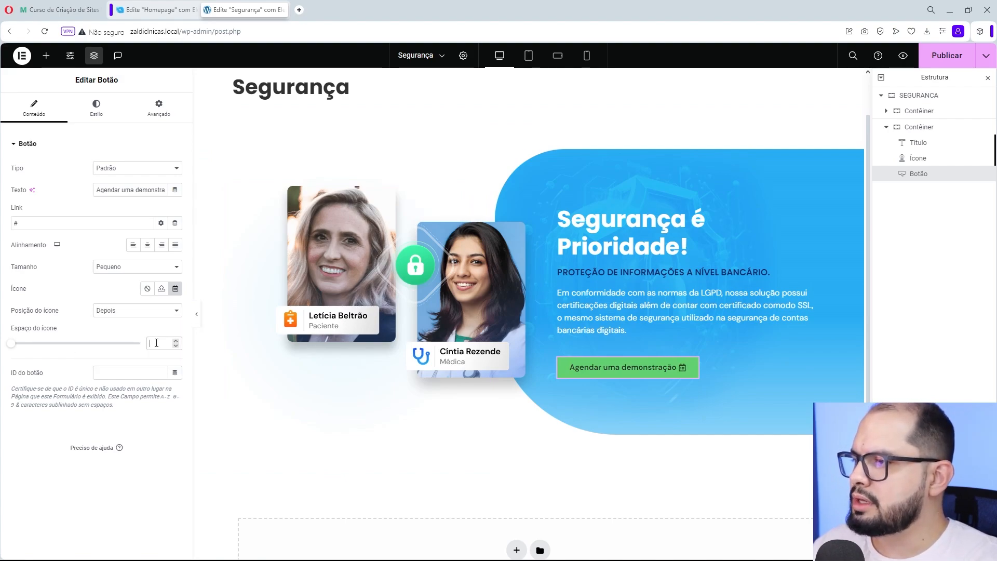
{"action": "type", "text": "15"}
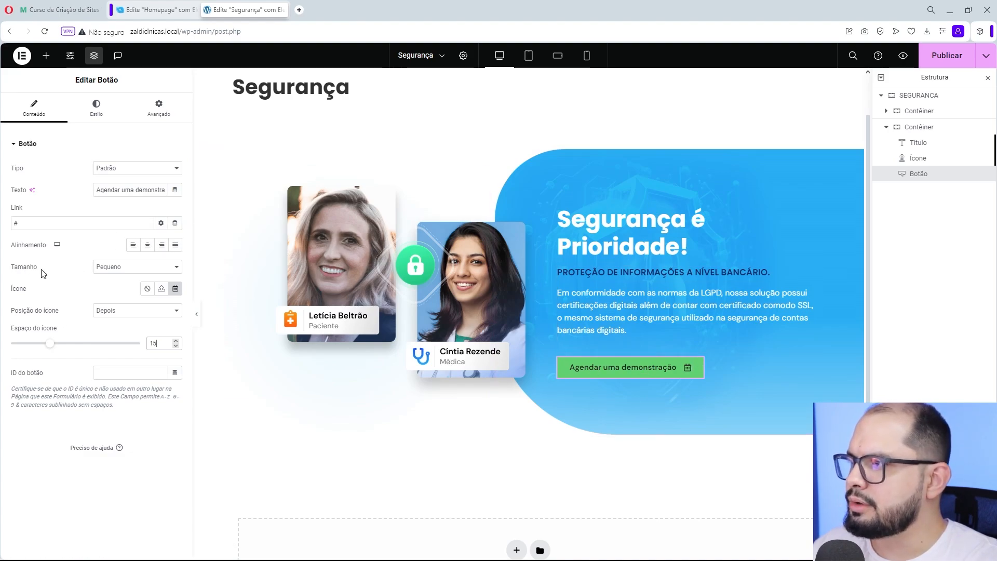
- Try the Grande size on the button, and settle on Médio
{"action": "left_click", "coordinate": [128, 266]}
{"action": "left_click", "coordinate": [114, 303]}
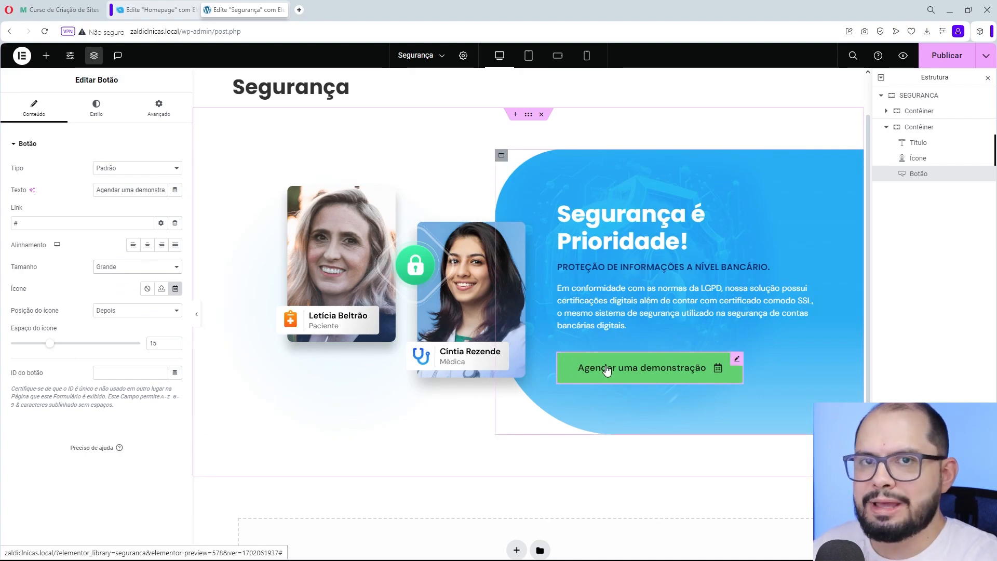
{"action": "left_click", "coordinate": [108, 267]}
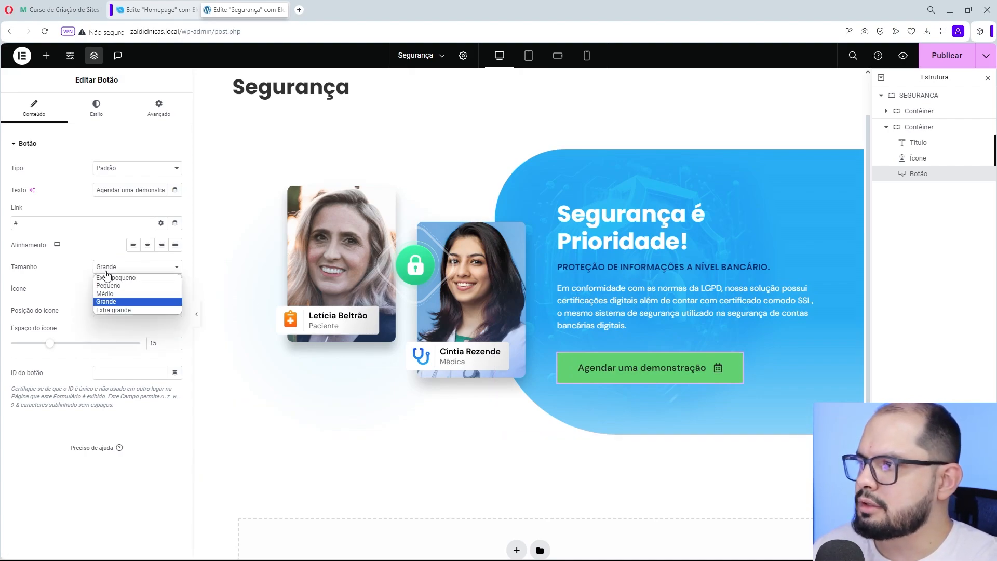
{"action": "left_click", "coordinate": [107, 297]}
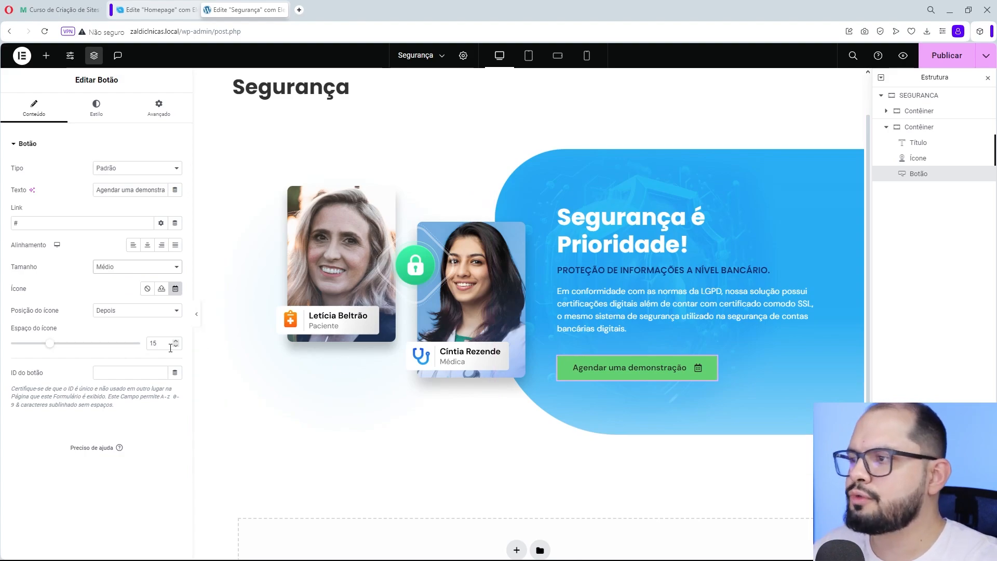
- Set the button typography's font weight to 700 (Negrito)
{"action": "left_click", "coordinate": [95, 110]}
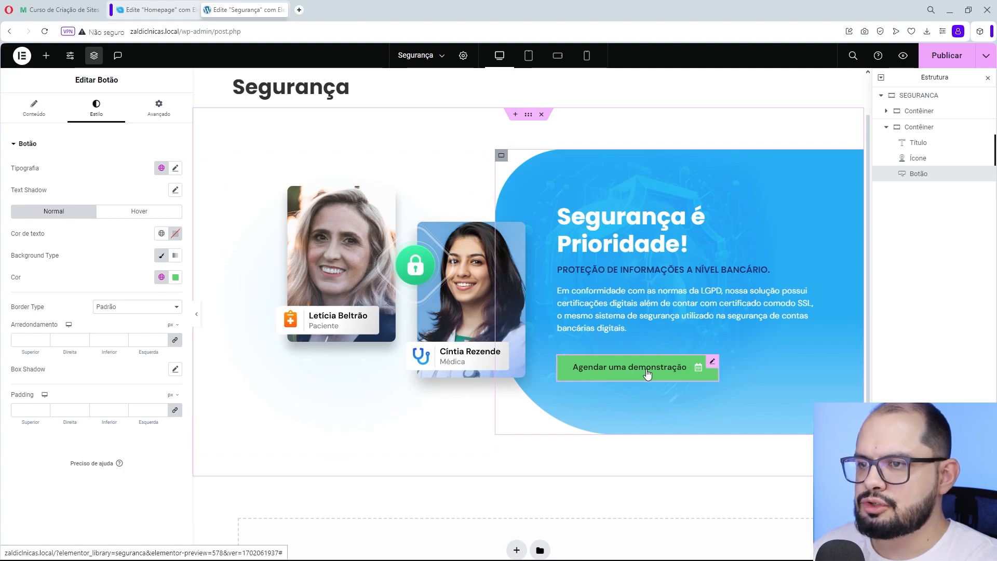
{"action": "left_click", "coordinate": [175, 167]}
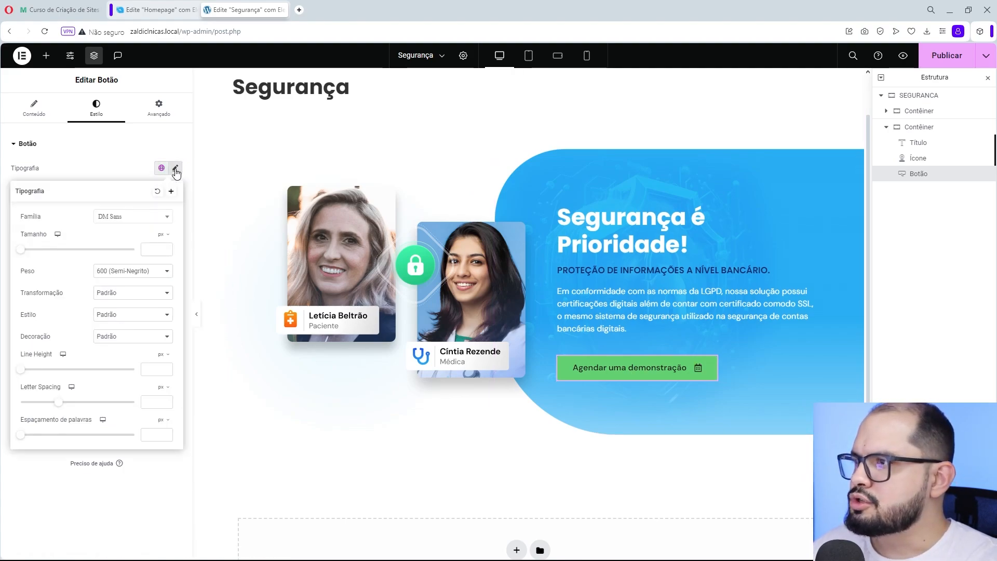
{"action": "left_click", "coordinate": [134, 268]}
{"action": "left_click", "coordinate": [125, 331]}
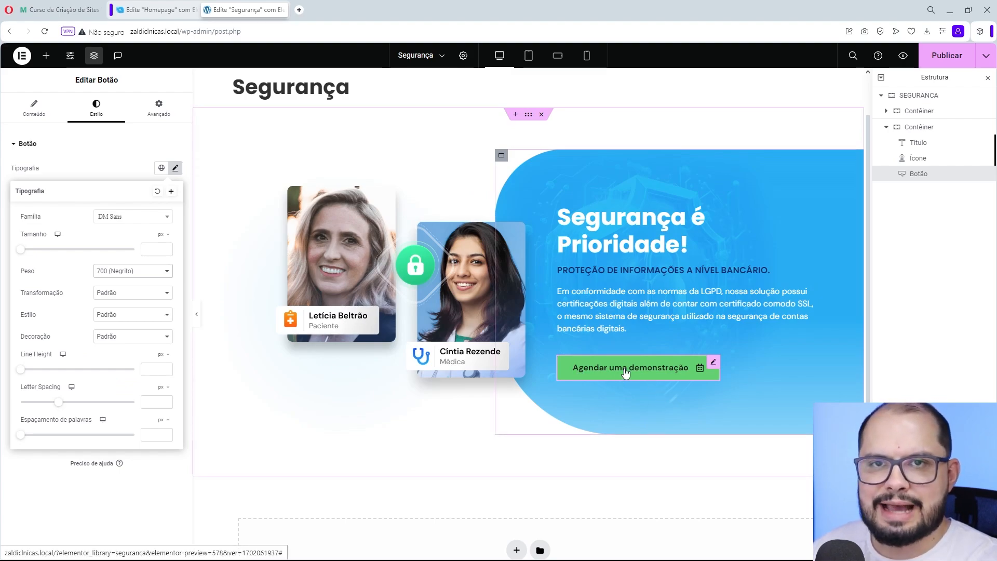
{"action": "left_click", "coordinate": [128, 176]}
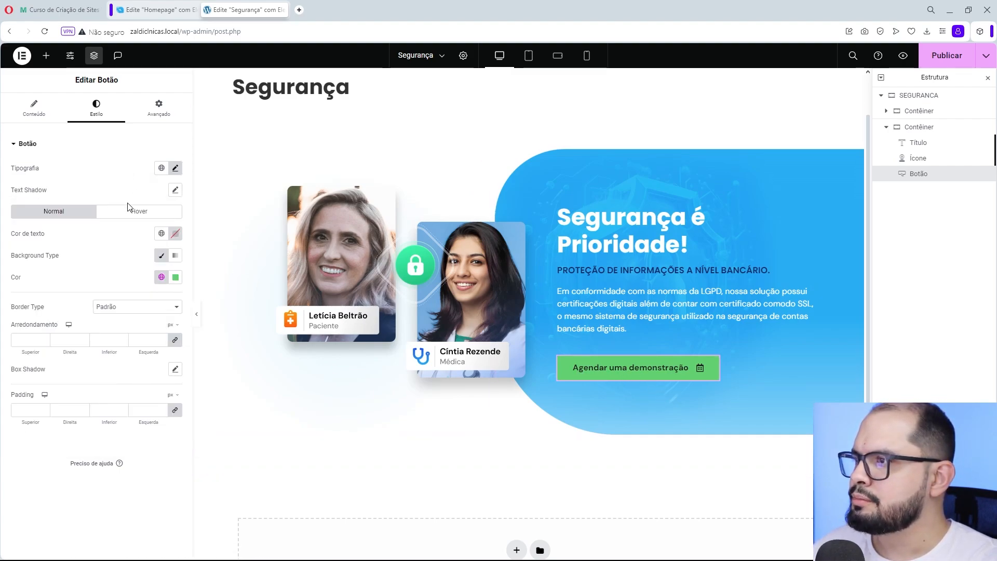
{"action": "left_click", "coordinate": [176, 168]}
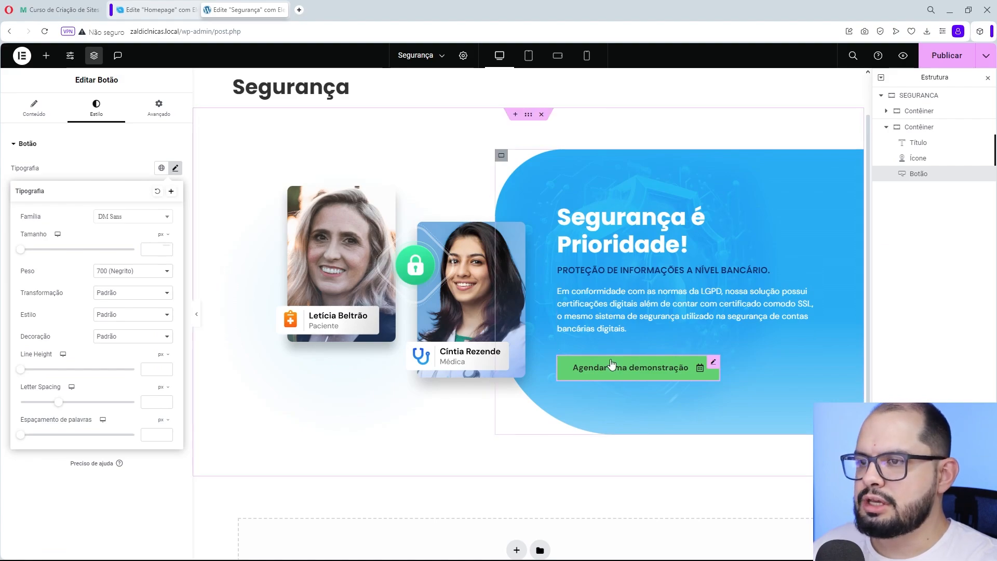
{"action": "left_click", "coordinate": [143, 169]}
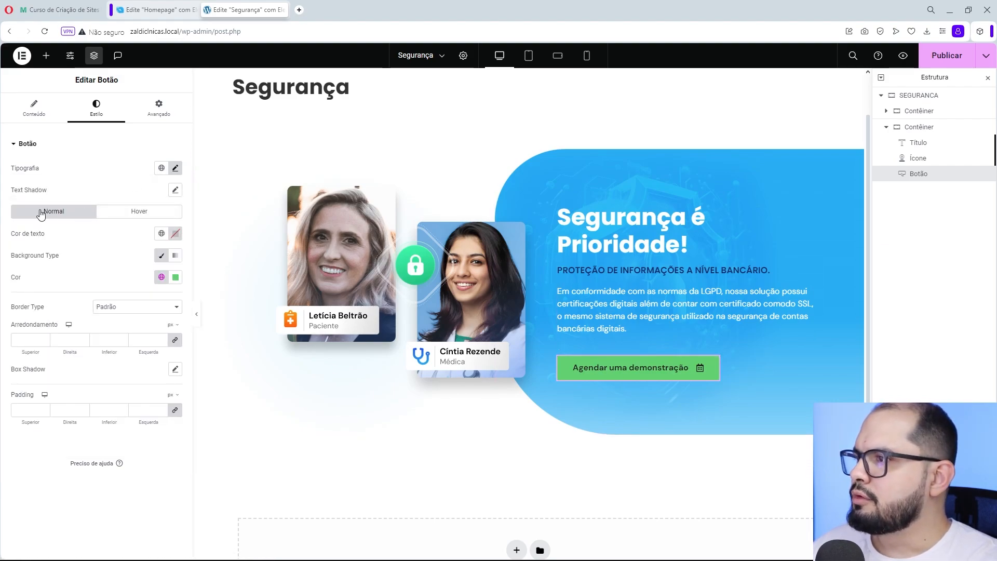
- Set the button's normal-state text color to white, #FFFFFF
{"action": "left_click", "coordinate": [175, 233]}
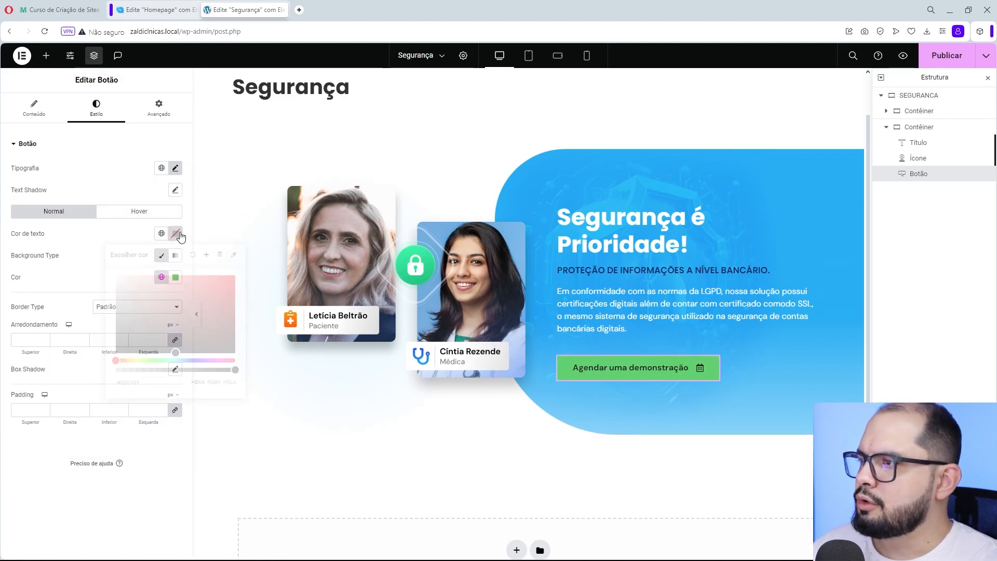
{"action": "left_click", "coordinate": [116, 271]}
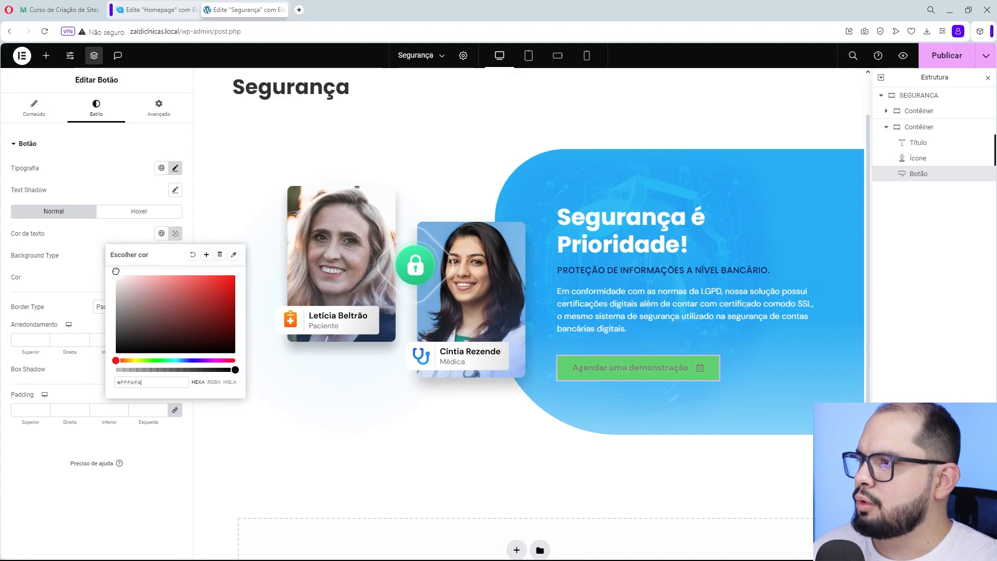
{"action": "left_click", "coordinate": [115, 238]}
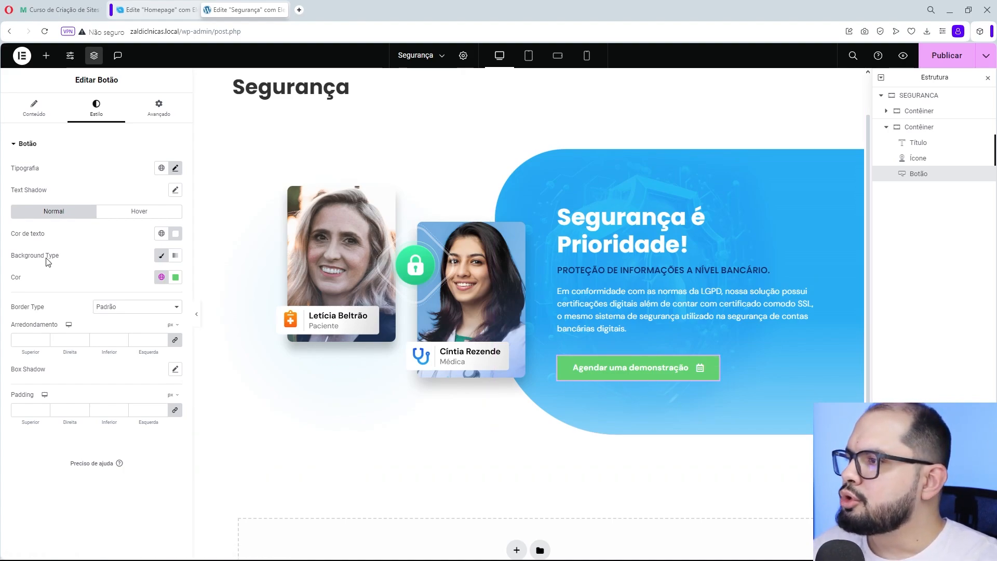
- Switch the button's background to a gradient and make its first color a bright yellow-orange
{"action": "left_click", "coordinate": [174, 256]}
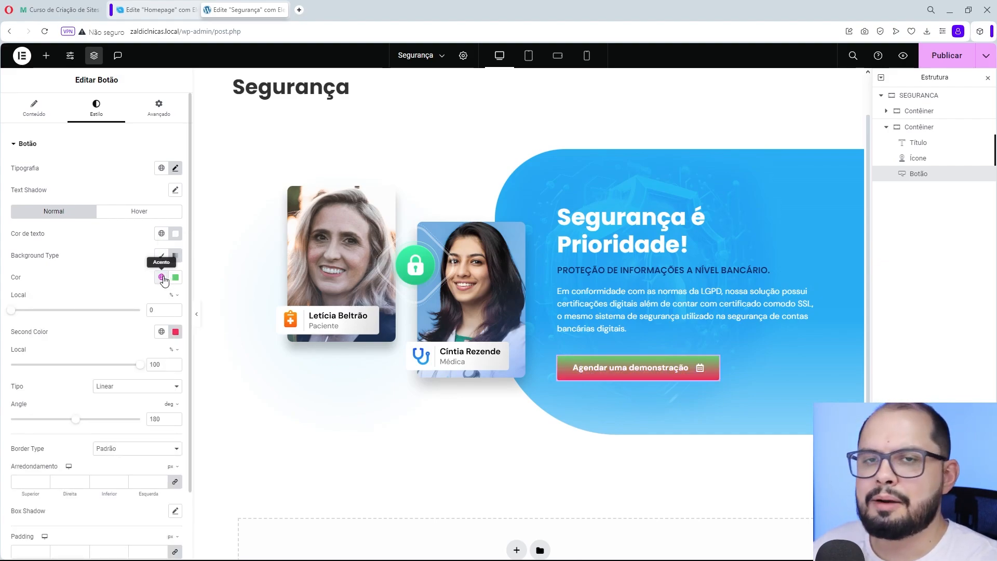
{"action": "left_click", "coordinate": [176, 277]}
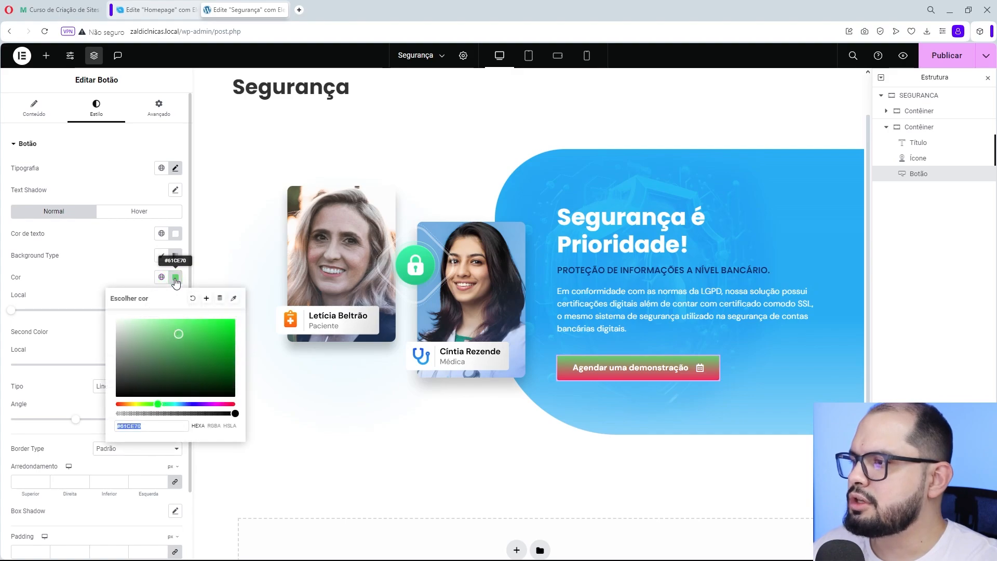
{"action": "left_click_drag", "start_coordinate": [156, 405], "coordinate": [127, 404]}
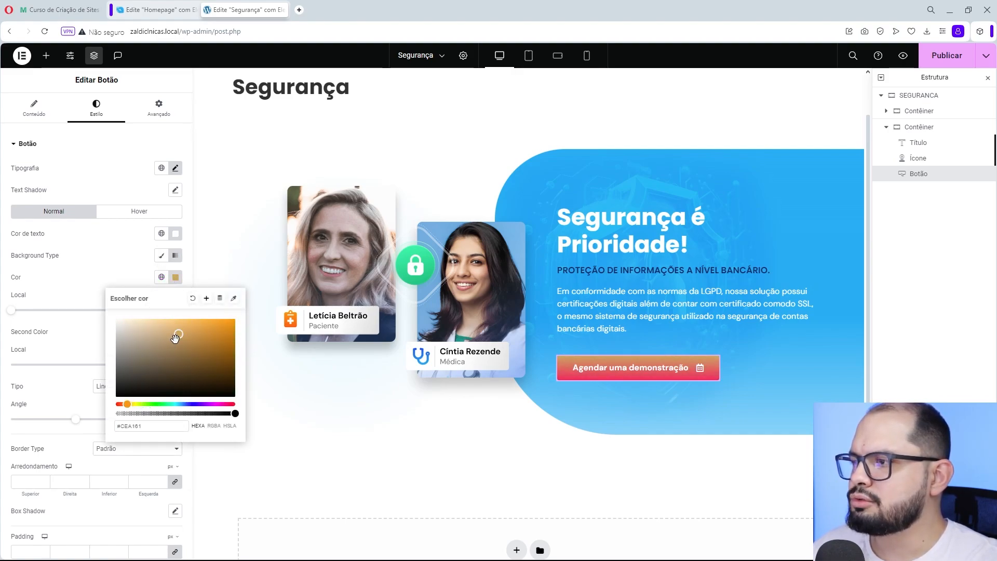
{"action": "left_click_drag", "start_coordinate": [179, 335], "coordinate": [195, 323]}
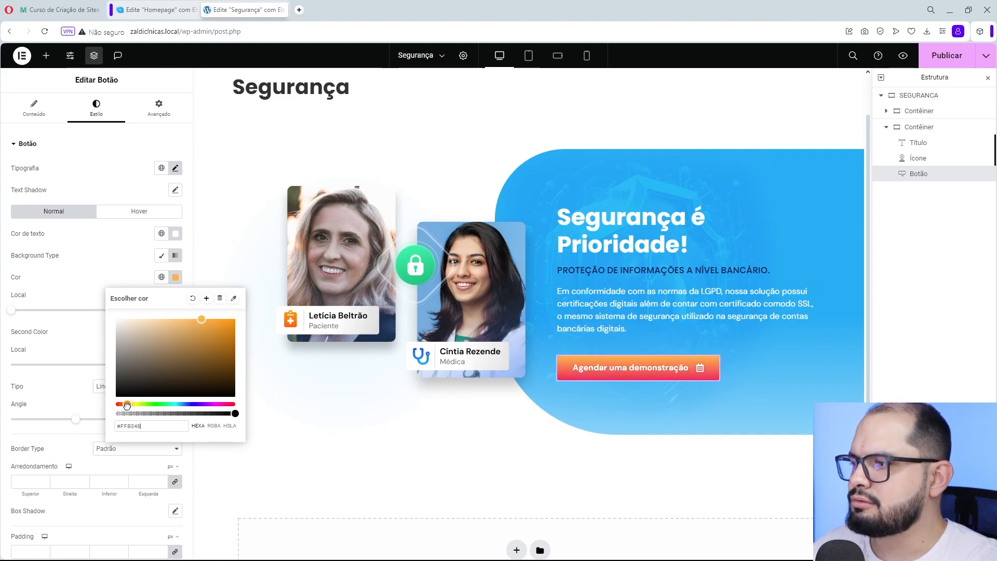
{"action": "left_click_drag", "start_coordinate": [127, 405], "coordinate": [130, 406]}
{"action": "left_click", "coordinate": [110, 285]}
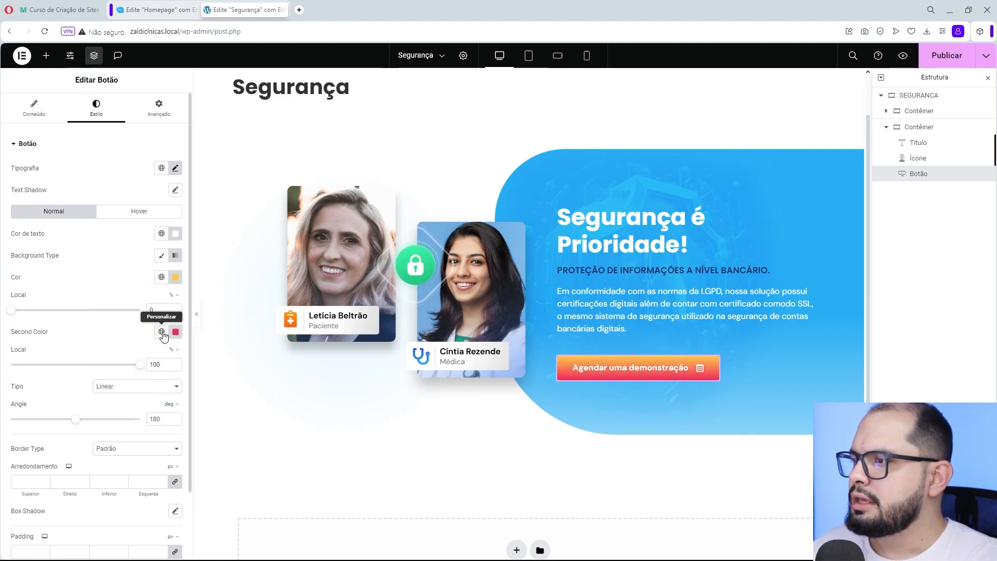
- Change the second color of the button's gradient to a saturated orange
{"action": "left_click", "coordinate": [176, 335]}
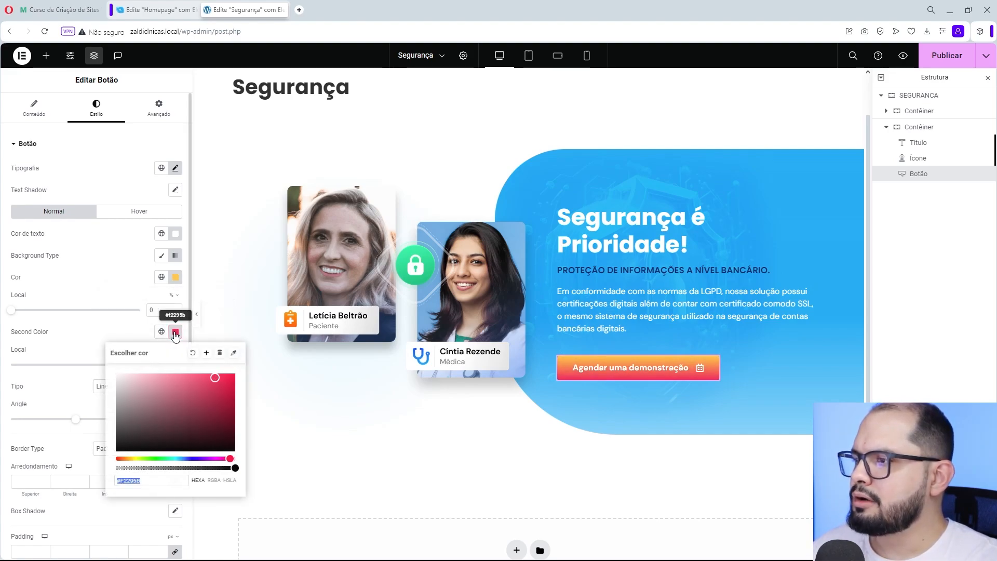
{"action": "left_click", "coordinate": [131, 458]}
{"action": "left_click_drag", "start_coordinate": [131, 457], "coordinate": [127, 458]}
{"action": "left_click_drag", "start_coordinate": [208, 387], "coordinate": [244, 381]}
{"action": "left_click", "coordinate": [117, 294]}
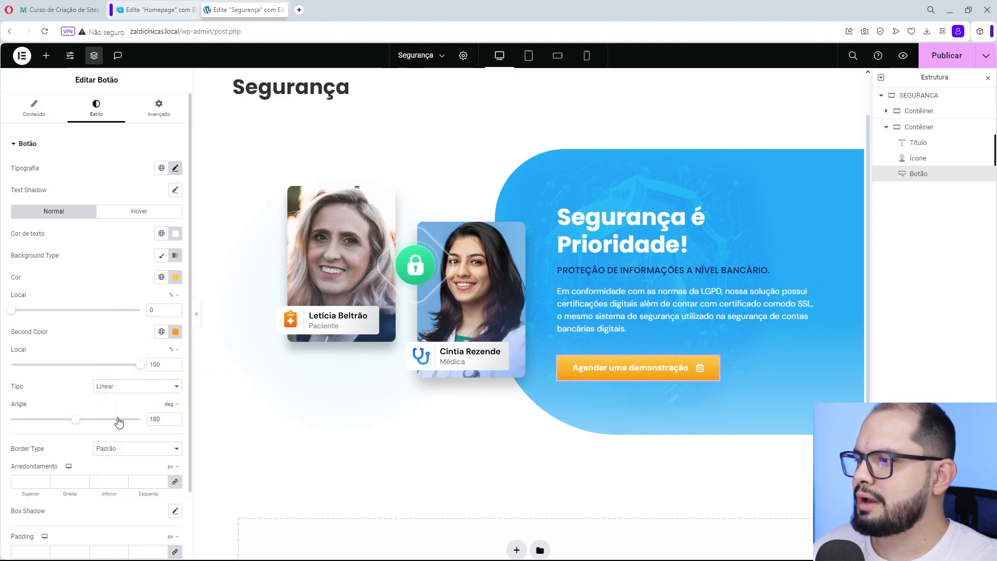
- Set the button's linear gradient angle to 154 degrees and preview the section without the editing panels
{"action": "mouse_move", "coordinate": [77, 423]}
{"action": "left_mouse_down"}
{"action": "mouse_move", "coordinate": [89, 423]}
{"action": "mouse_move", "coordinate": [67, 423]}
{"action": "left_mouse_up"}
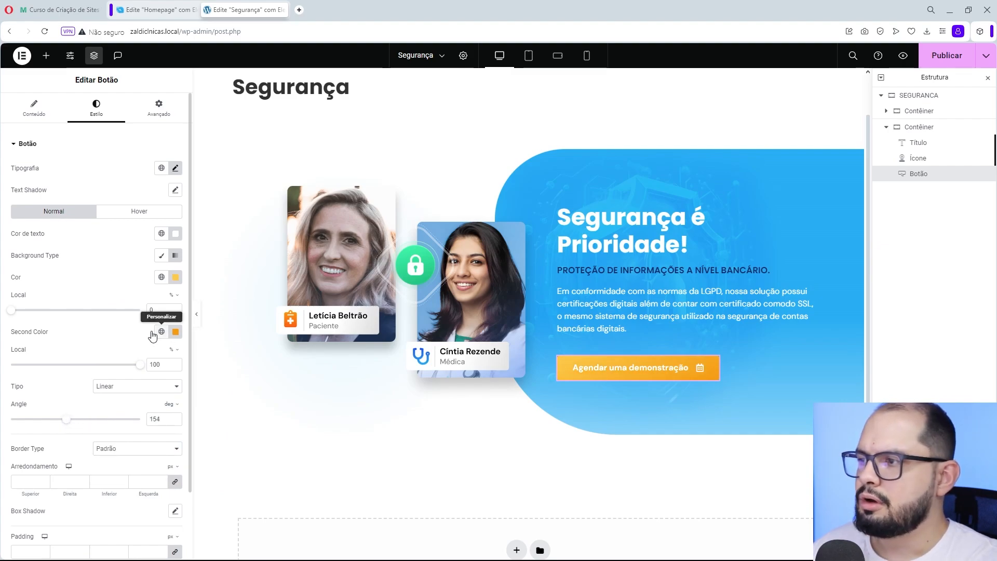
{"action": "left_click", "coordinate": [196, 315]}
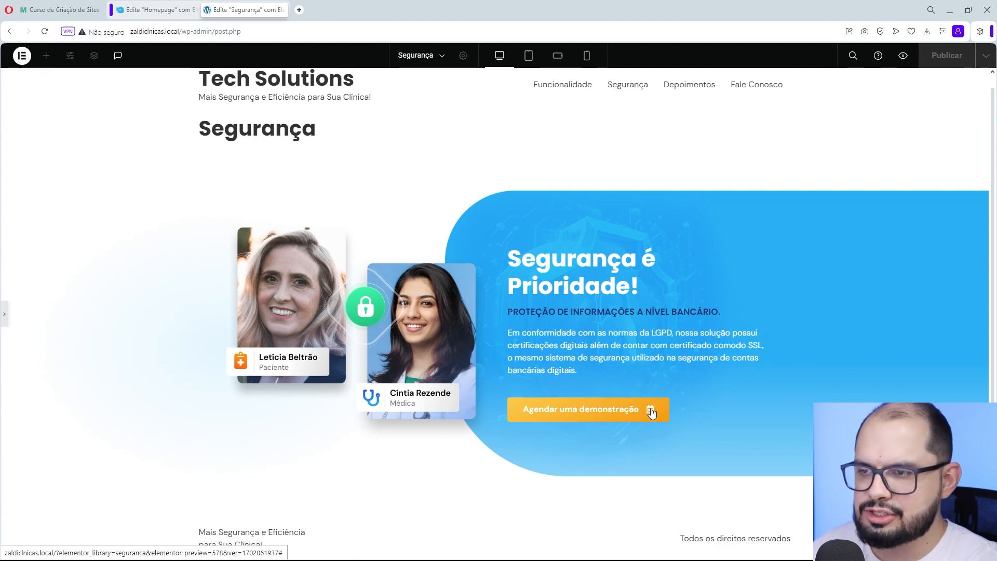
{"action": "left_click", "coordinate": [5, 321]}
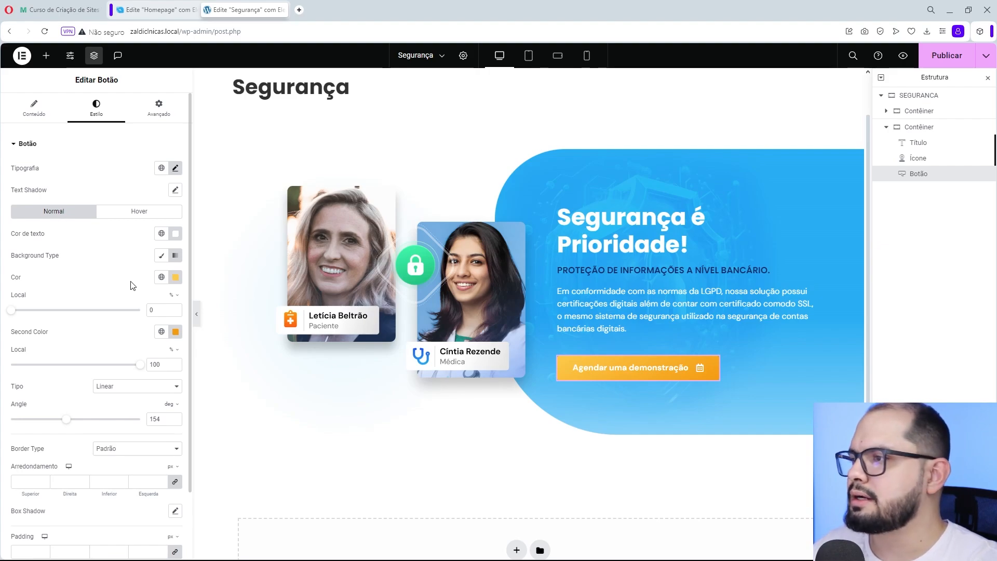
- Lighten the first color of the button's gradient to a soft yellow, #FFD26C, and check the second gradient color
{"action": "left_click", "coordinate": [176, 277]}
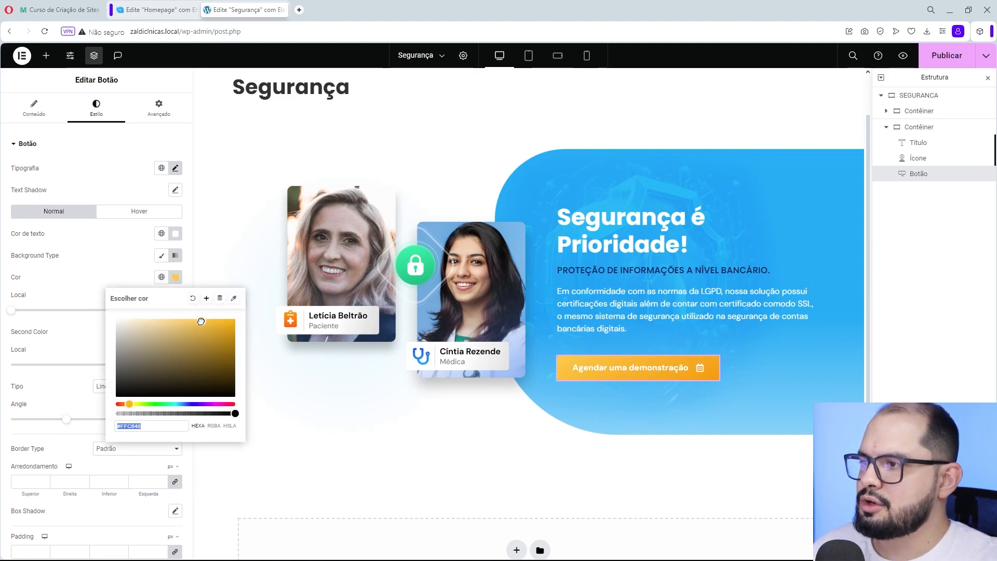
{"action": "left_click_drag", "start_coordinate": [200, 320], "coordinate": [182, 317]}
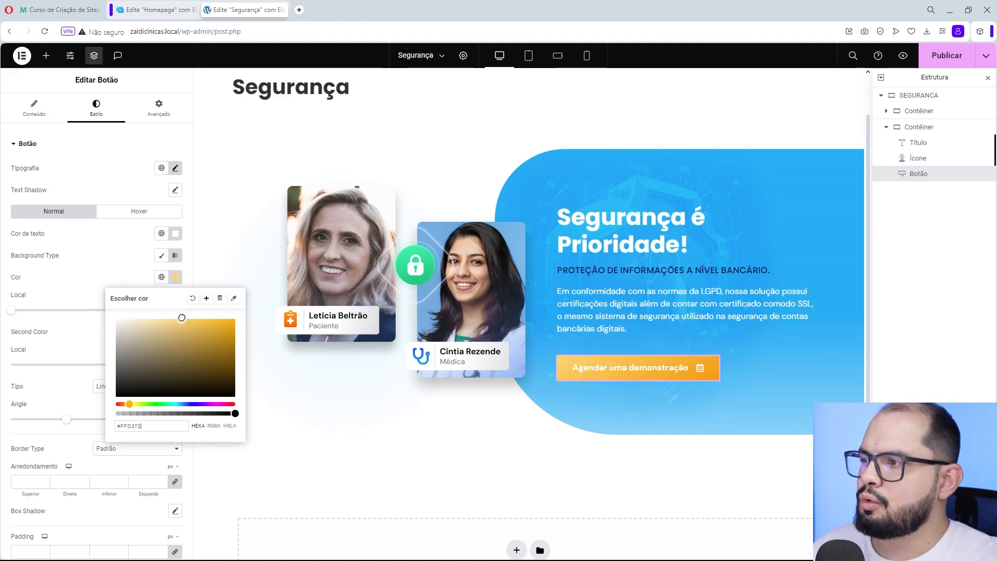
{"action": "left_click_drag", "start_coordinate": [182, 318], "coordinate": [184, 319]}
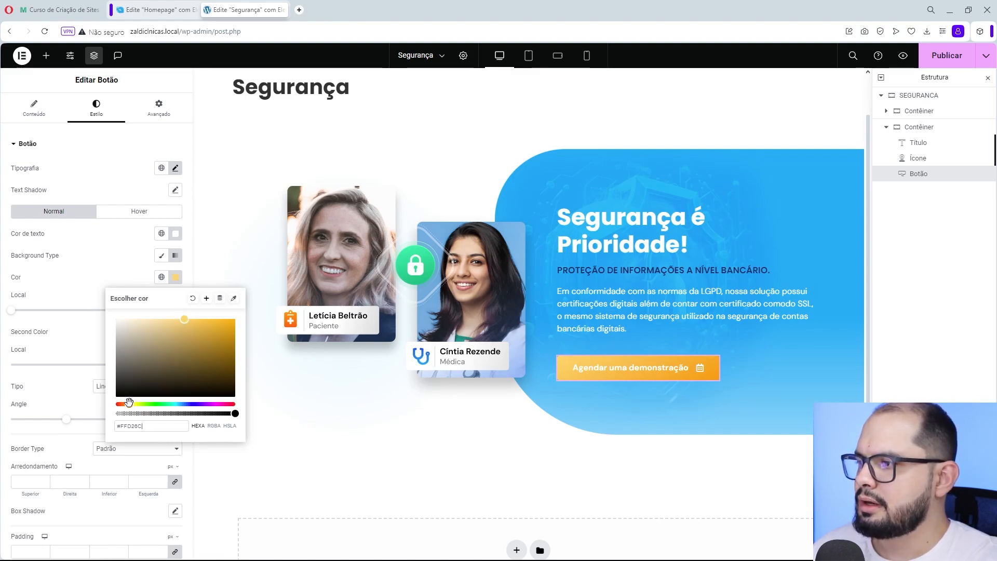
{"action": "left_click_drag", "start_coordinate": [129, 404], "coordinate": [128, 404]}
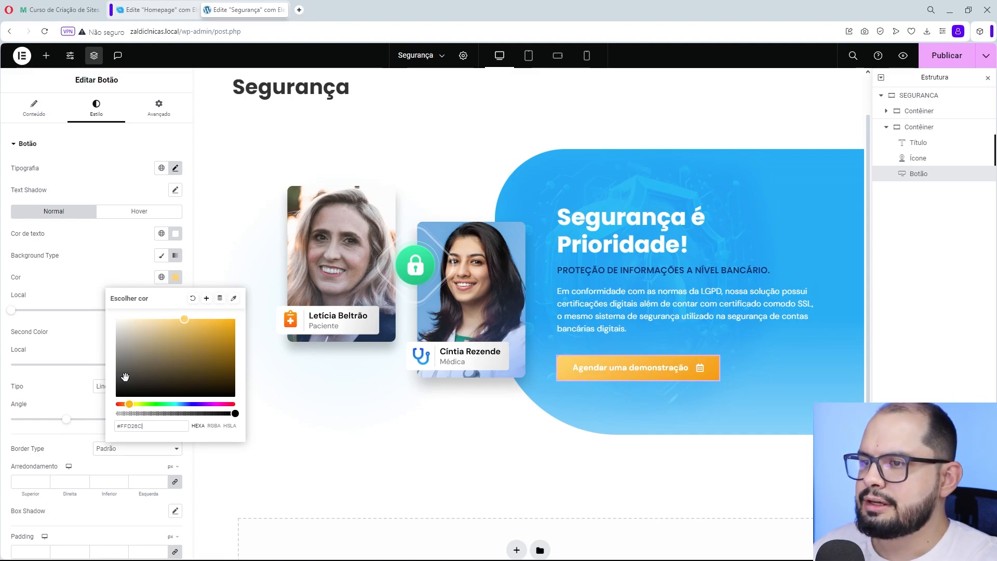
{"action": "left_click", "coordinate": [122, 274]}
{"action": "left_click", "coordinate": [175, 332]}
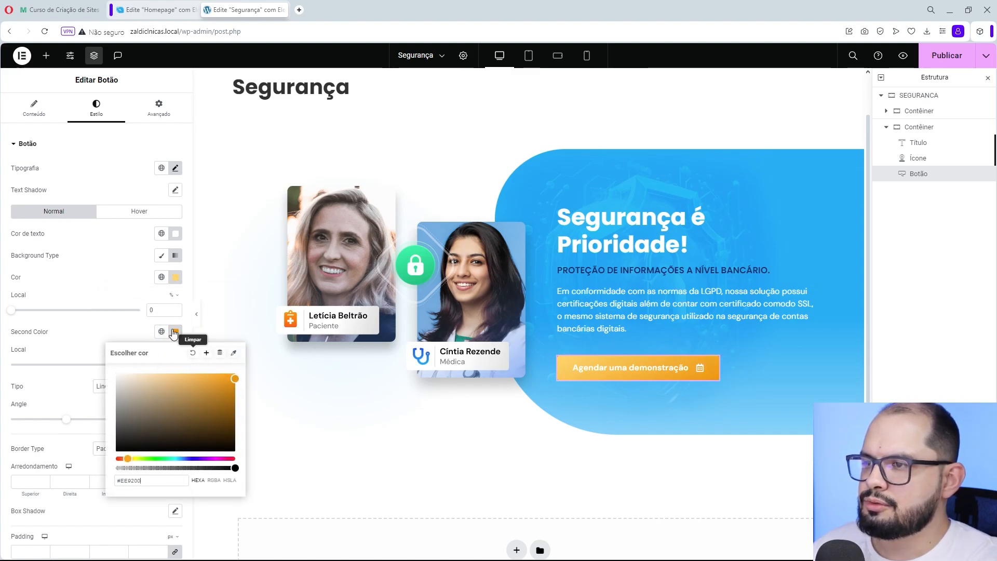
{"action": "left_click", "coordinate": [97, 270]}
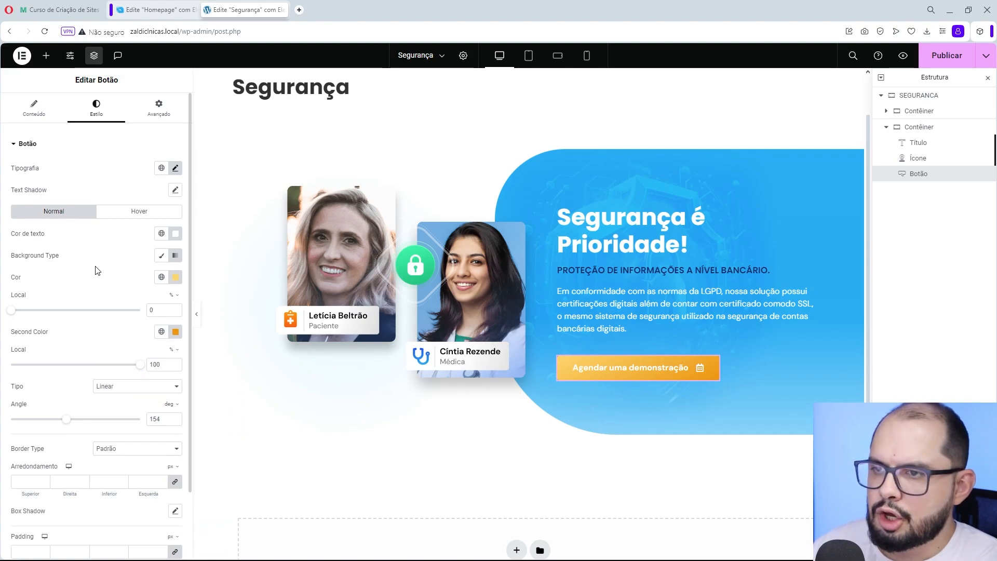
- Try black, #000000, as the button's text color and restore white, #FFFFFF
{"action": "left_click", "coordinate": [175, 235]}
{"action": "left_click_drag", "start_coordinate": [137, 332], "coordinate": [103, 368]}
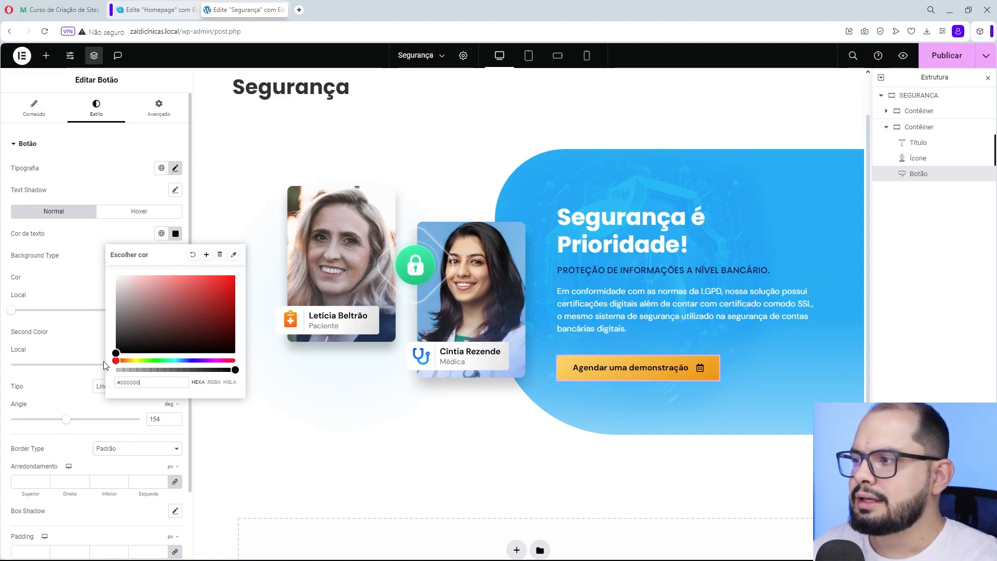
{"action": "left_click_drag", "start_coordinate": [138, 330], "coordinate": [116, 276]}
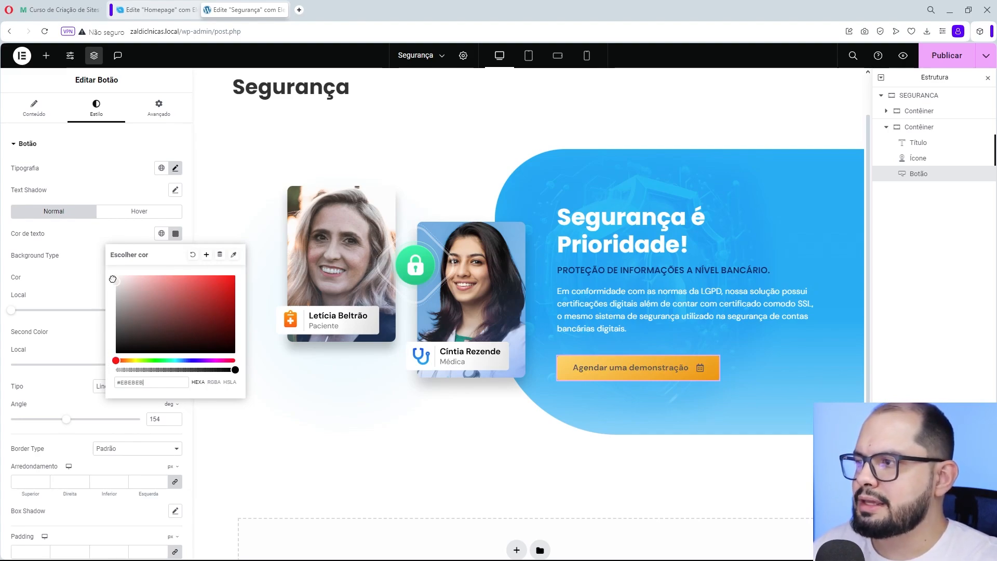
{"action": "left_click", "coordinate": [121, 235]}
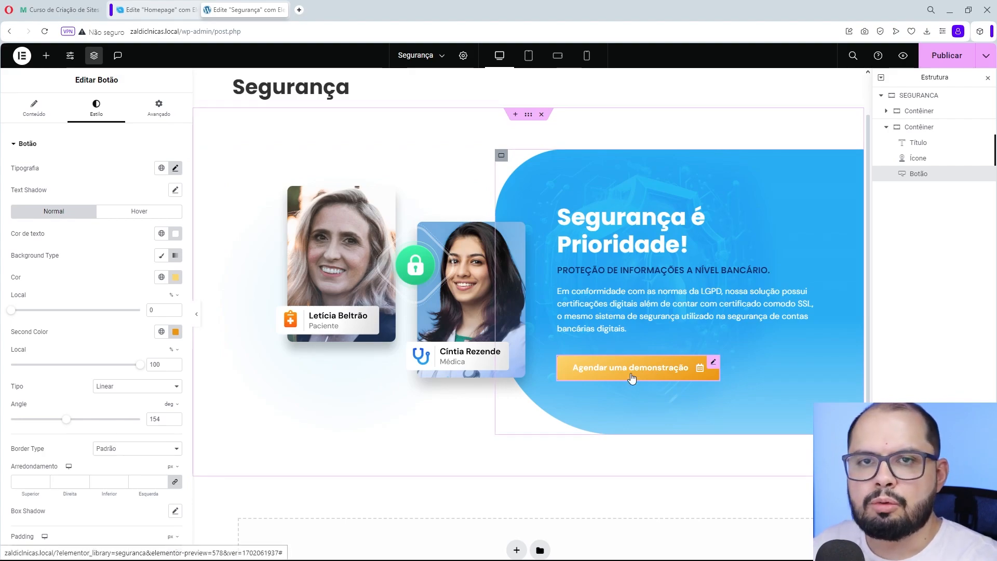
- Paste custom CSS into the button with a 3s linear infinite animateBg animation, a four-color 100deg gradient, a box shadow and keyframes
{"action": "left_click", "coordinate": [79, 150]}
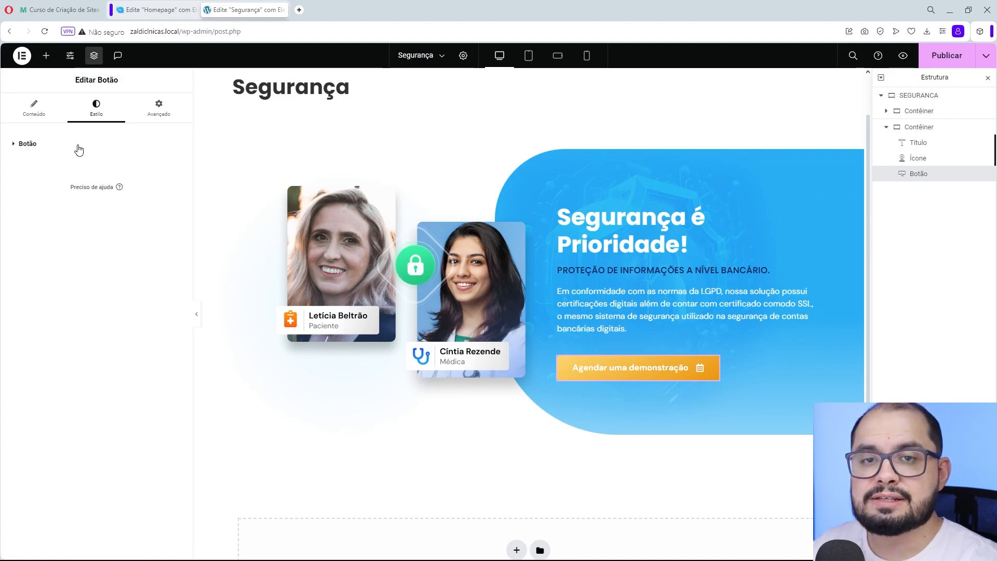
{"action": "left_click", "coordinate": [159, 106]}
{"action": "left_click", "coordinate": [29, 144]}
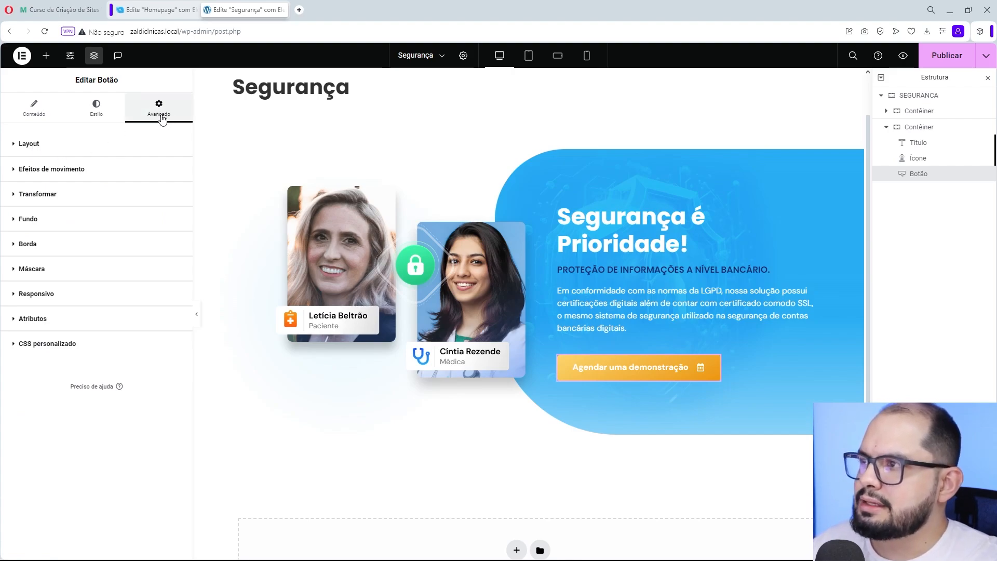
{"action": "left_click", "coordinate": [55, 344]}
{"action": "left_click_drag", "start_coordinate": [179, 443], "coordinate": [180, 488]}
{"action": "left_click_drag", "start_coordinate": [194, 447], "coordinate": [242, 447]}
{"action": "left_click_drag", "start_coordinate": [227, 442], "coordinate": [221, 499]}
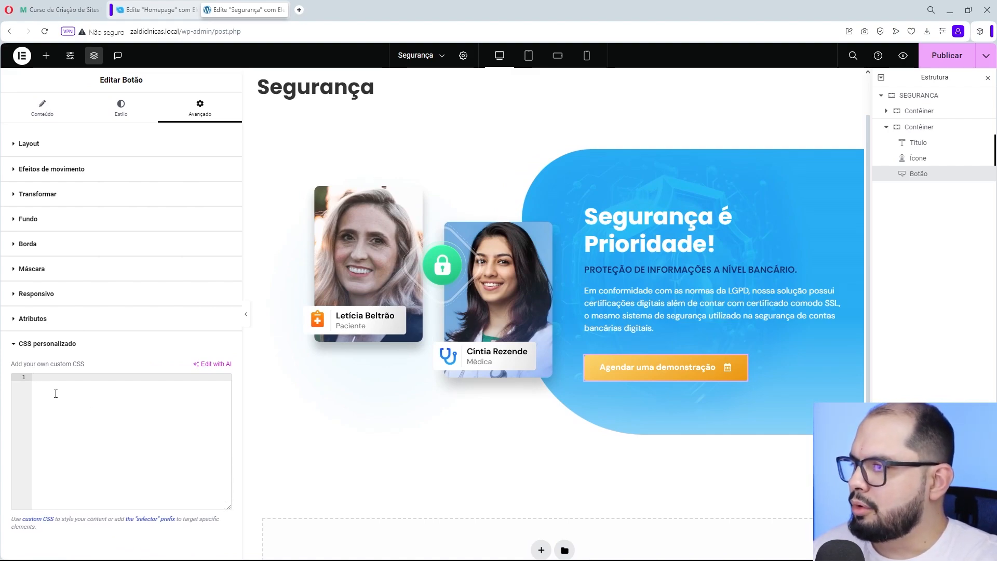
{"action": "type", "text": "selector a.elementor-button {     animation: animateBg 3s linear infinite;     background-image: linear-gradient(100deg, #FF9900, #FF5C00, #FF9900, #FF5C00);     background-size: 300% 100%;     box-shadow: 0 5px 20px 0px #AC614E6E; } @keyframes animateBg {         0% {             background-position: 0 0;             /*transform: scale(1)*/         }          50% {             /*transform: scale(1.08)*/         }          100% {             background-position: 100% 0         }     }"}
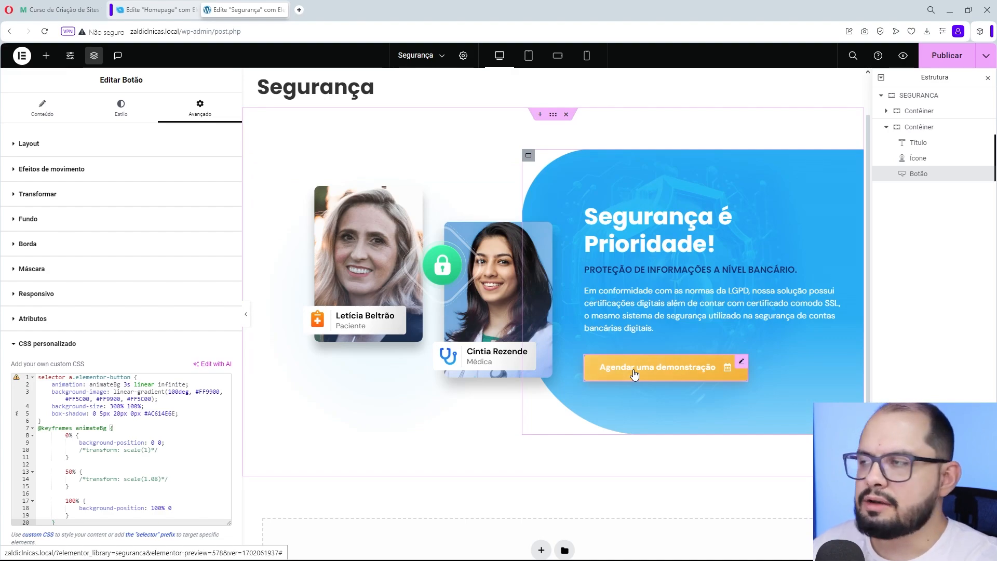
- Copy the button's first gradient color and replace both #FF9900 values in its custom CSS gradient with #FFD26C
{"action": "left_click", "coordinate": [122, 115]}
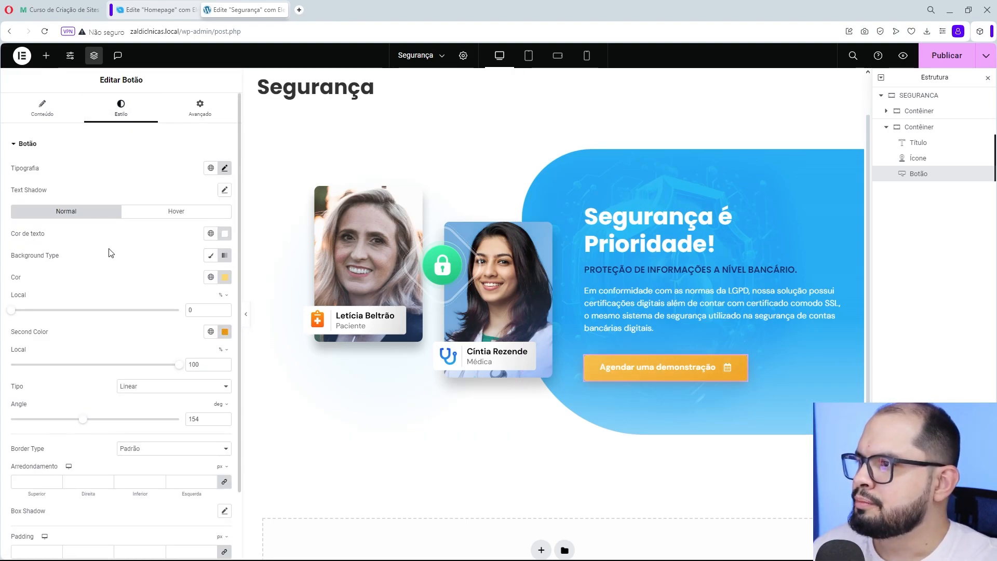
{"action": "left_click", "coordinate": [226, 281]}
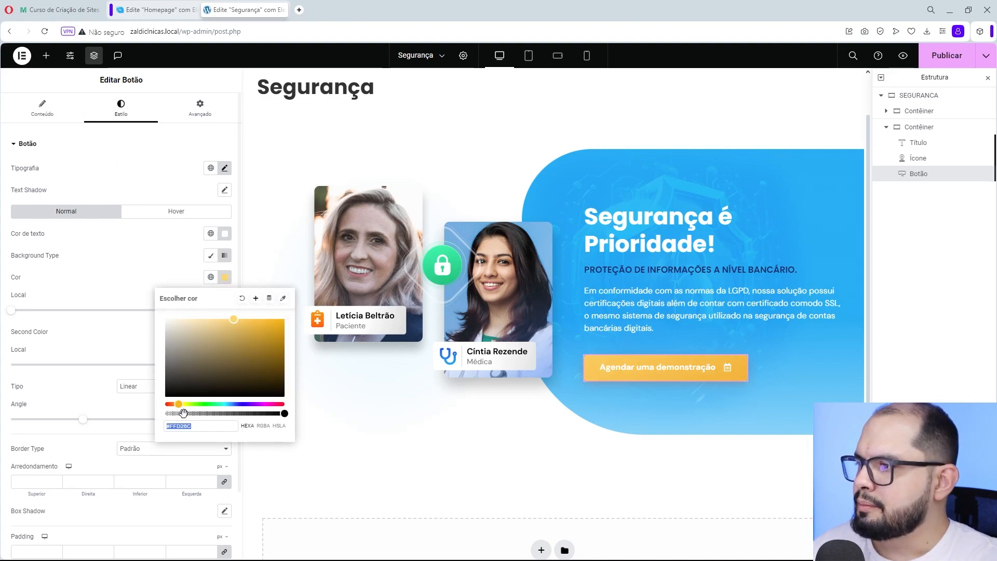
{"action": "triple_click", "coordinate": [193, 430]}
{"action": "key", "text": "ctrl+c"}
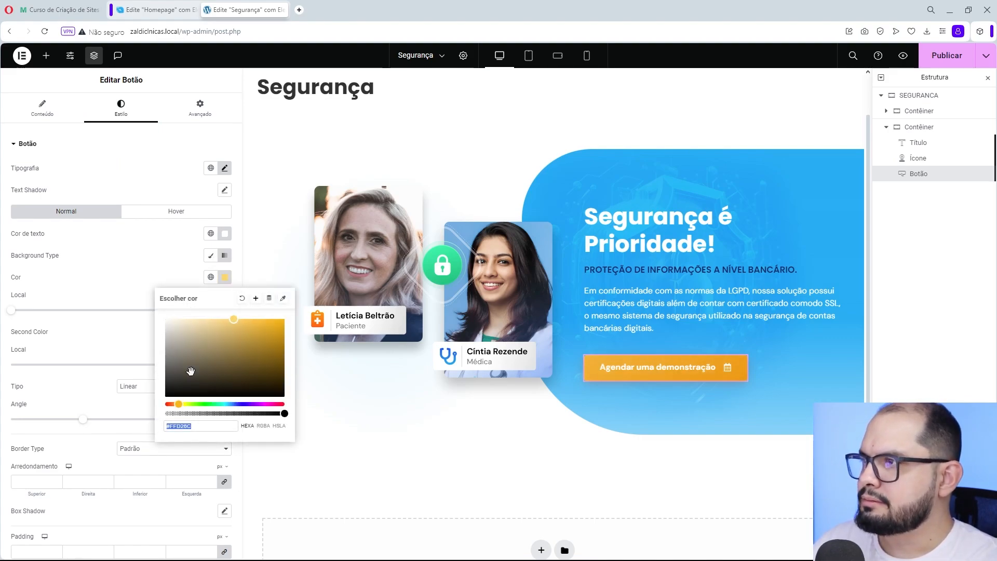
{"action": "left_click", "coordinate": [199, 115]}
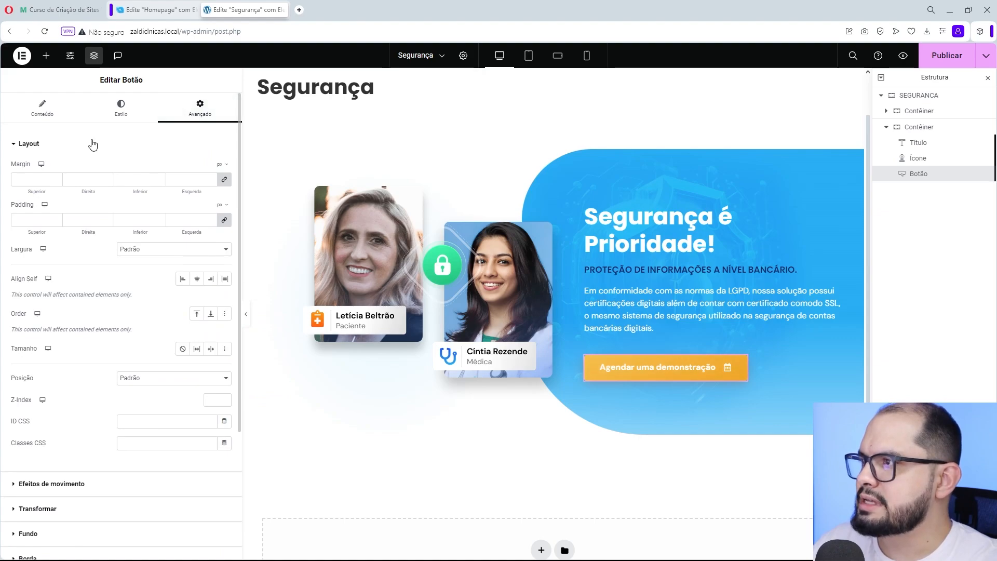
{"action": "left_click", "coordinate": [90, 144]}
{"action": "left_click", "coordinate": [60, 354]}
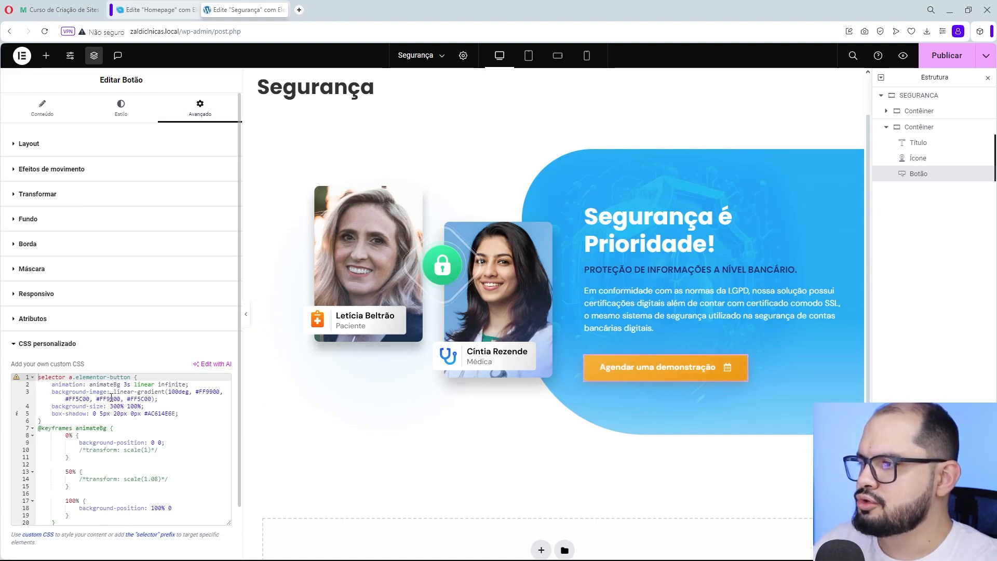
{"action": "left_click_drag", "start_coordinate": [239, 373], "coordinate": [342, 370]}
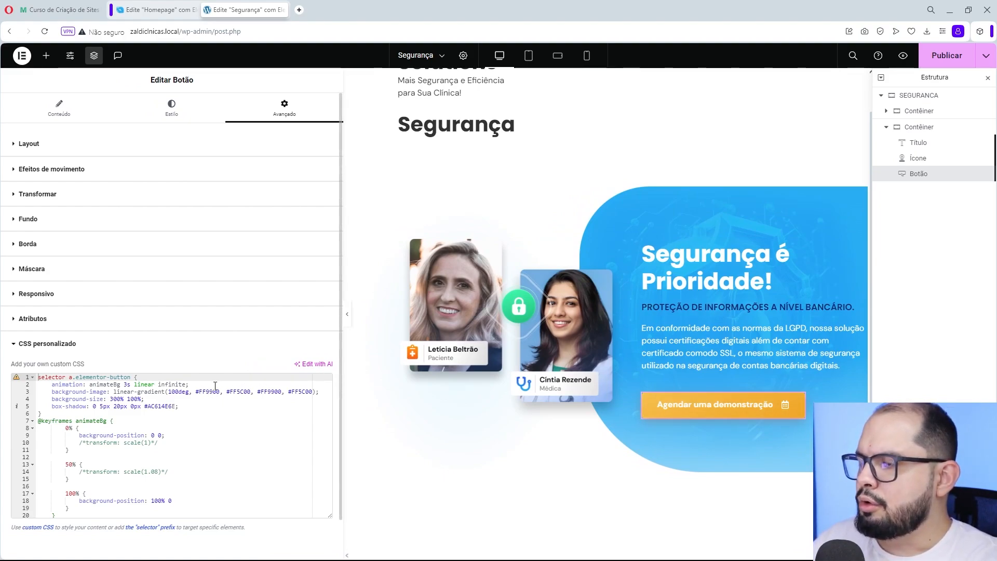
{"action": "left_click_drag", "start_coordinate": [221, 391], "coordinate": [196, 393]}
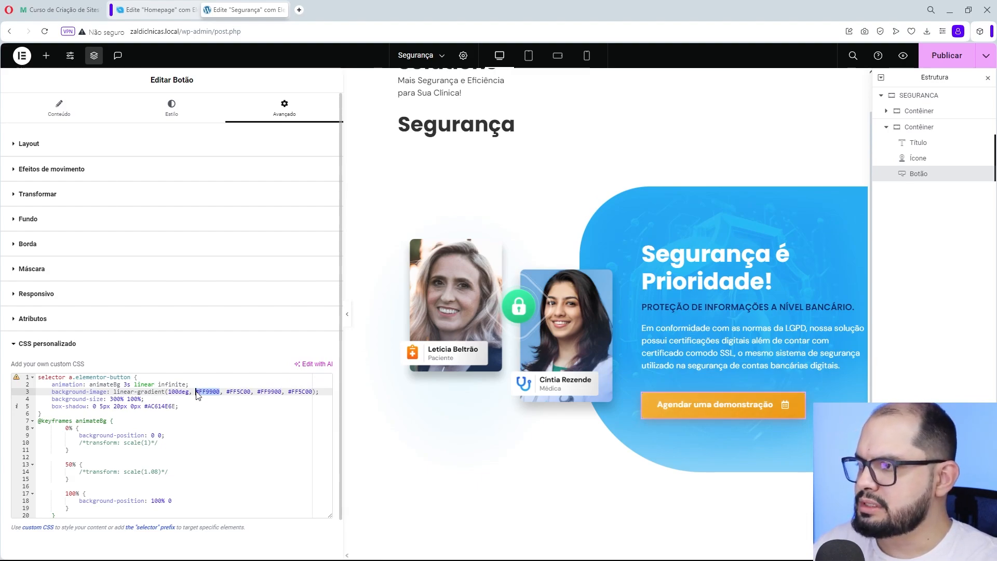
{"action": "key", "text": "ctrl+v"}
{"action": "left_click_drag", "start_coordinate": [259, 388], "coordinate": [282, 390]}
{"action": "key", "text": "ctrl+v"}
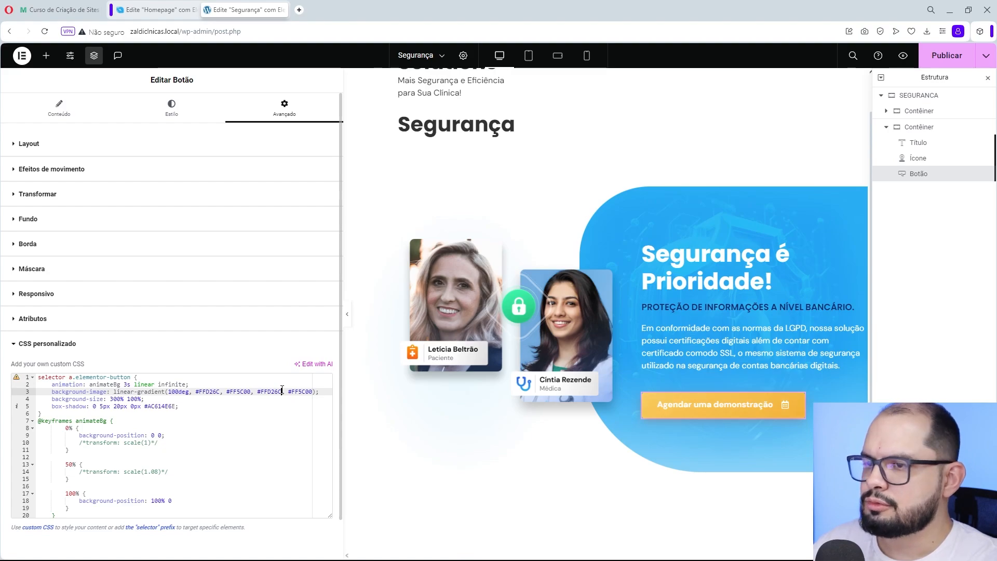
- Copy the button's second gradient color and replace both #FF5C00 values in its custom CSS gradient with #EE9200
{"action": "left_click", "coordinate": [175, 118]}
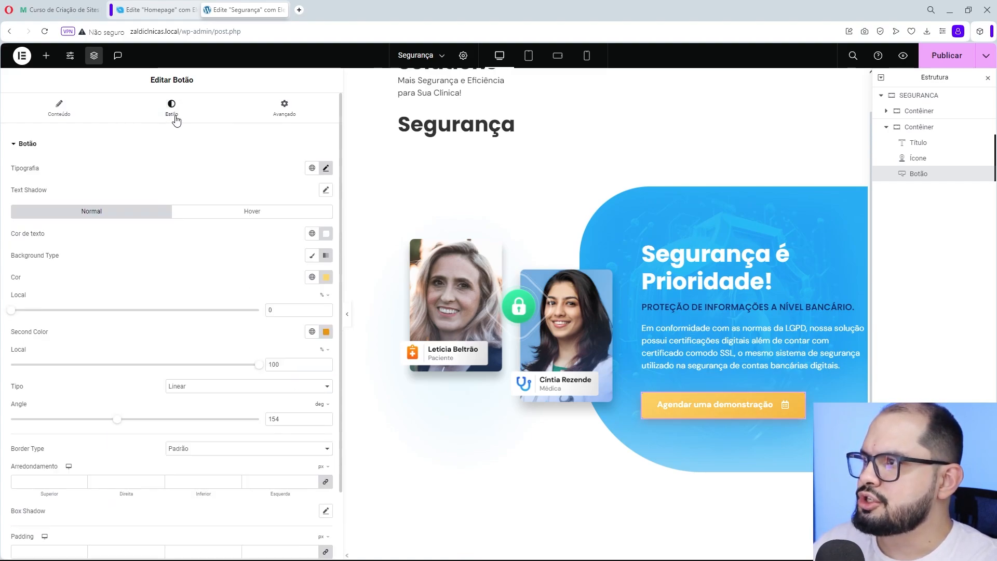
{"action": "left_click", "coordinate": [326, 331]}
{"action": "key", "text": "ctrl+c"}
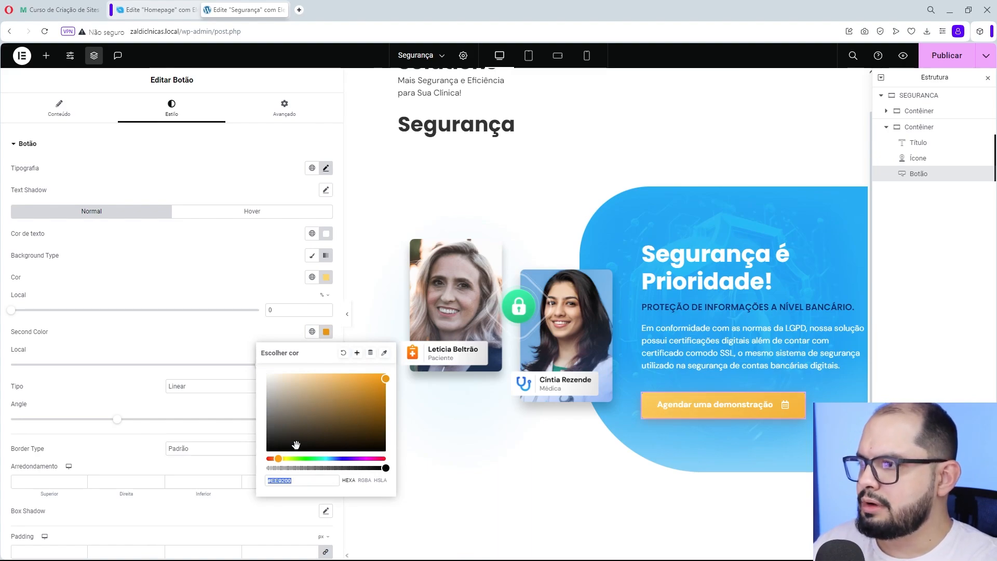
{"action": "left_click", "coordinate": [283, 117]}
{"action": "left_click", "coordinate": [155, 150]}
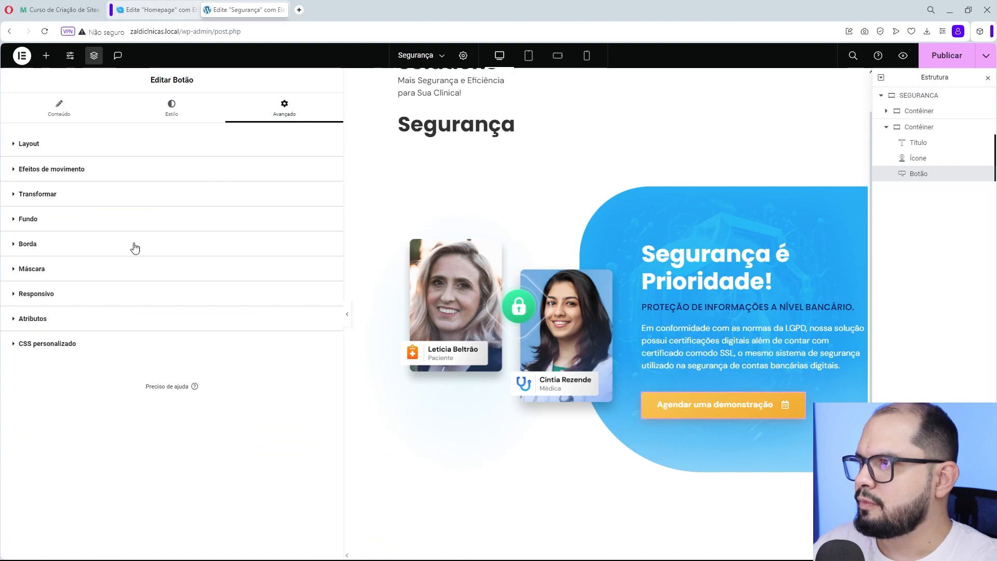
{"action": "left_click", "coordinate": [106, 346]}
{"action": "left_click_drag", "start_coordinate": [227, 392], "coordinate": [312, 391]}
{"action": "key", "text": "ctrl+v"}
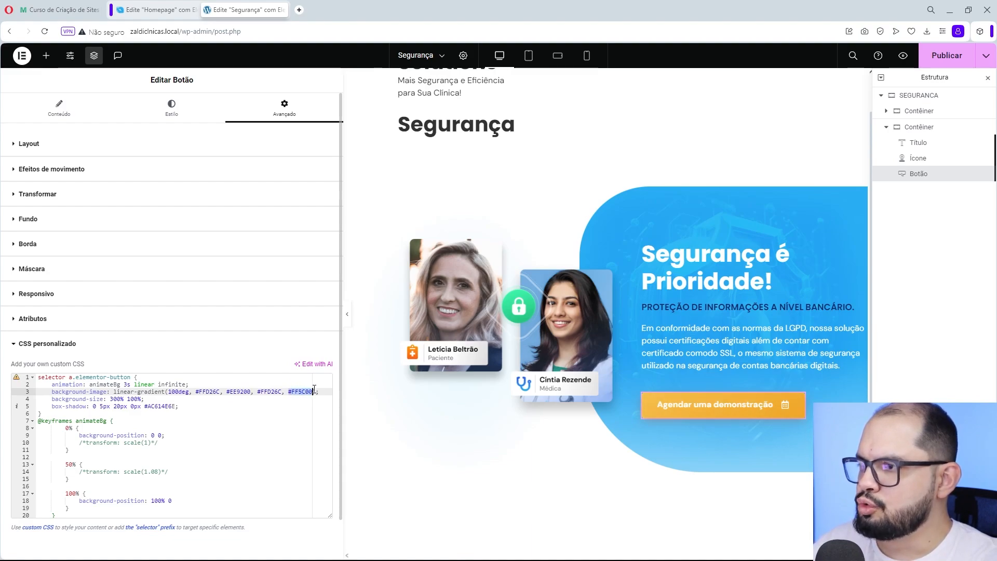
{"action": "key", "text": "ctrl+v"}
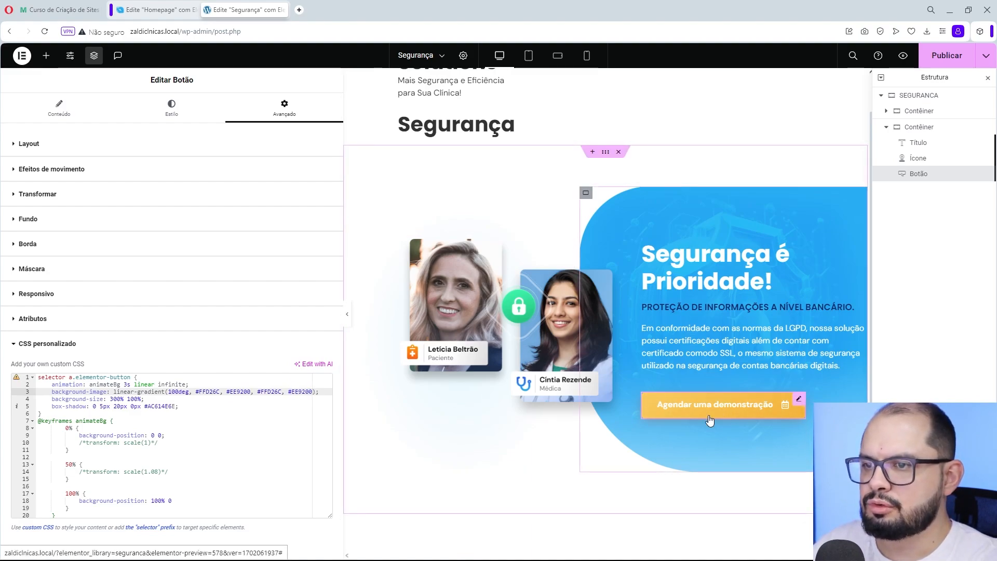
- Switch the button's normal-state background type from gradient to Classic
{"action": "left_click", "coordinate": [171, 113]}
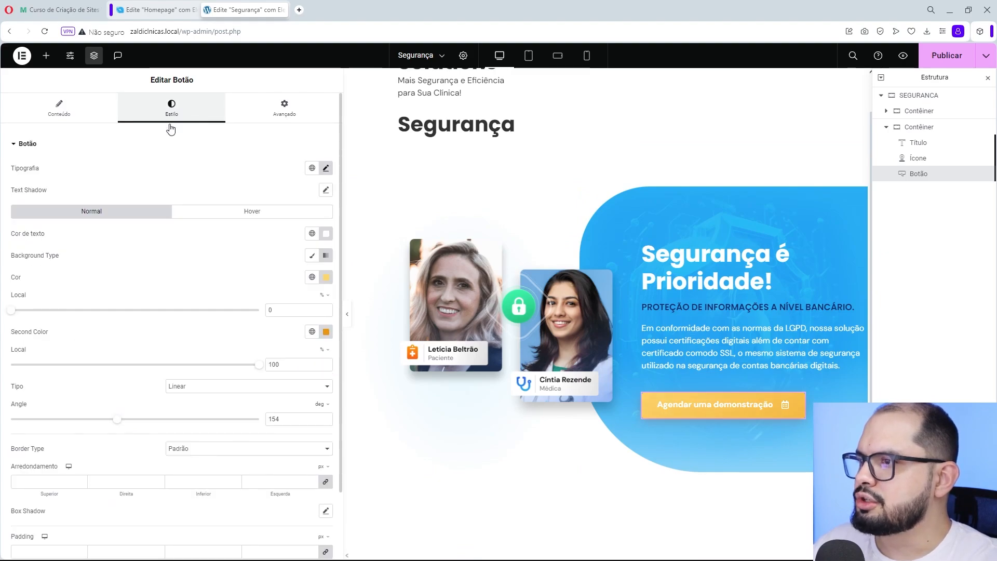
{"action": "left_click", "coordinate": [311, 256]}
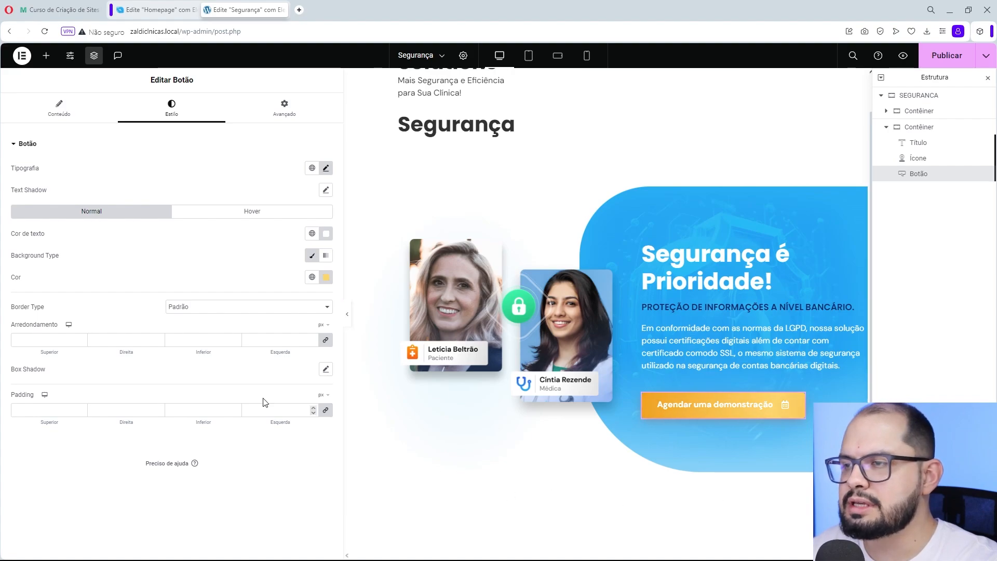
- Open the button's custom CSS and examine the animateBg keyframes name and its 0% block
{"action": "left_click", "coordinate": [286, 122]}
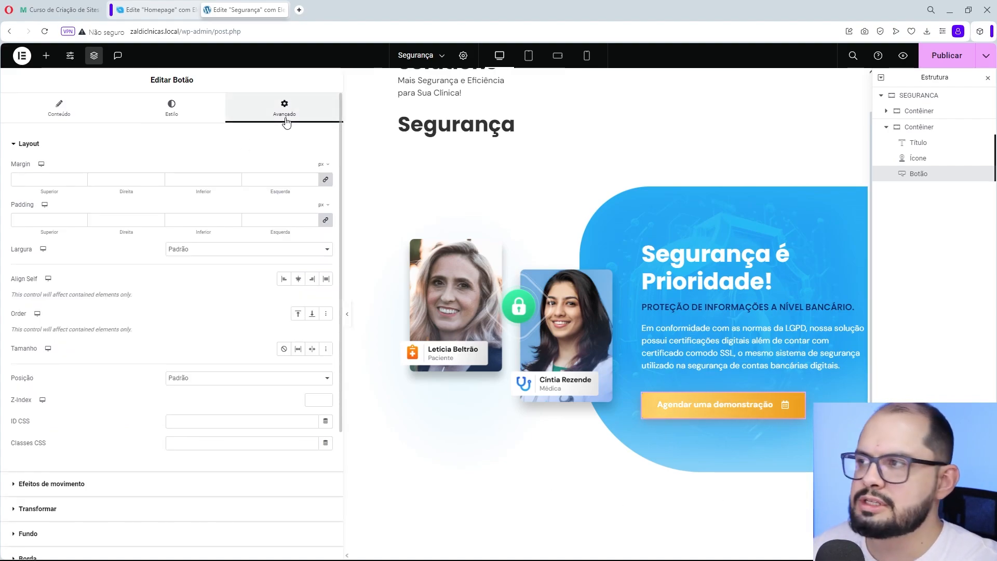
{"action": "left_click", "coordinate": [46, 146]}
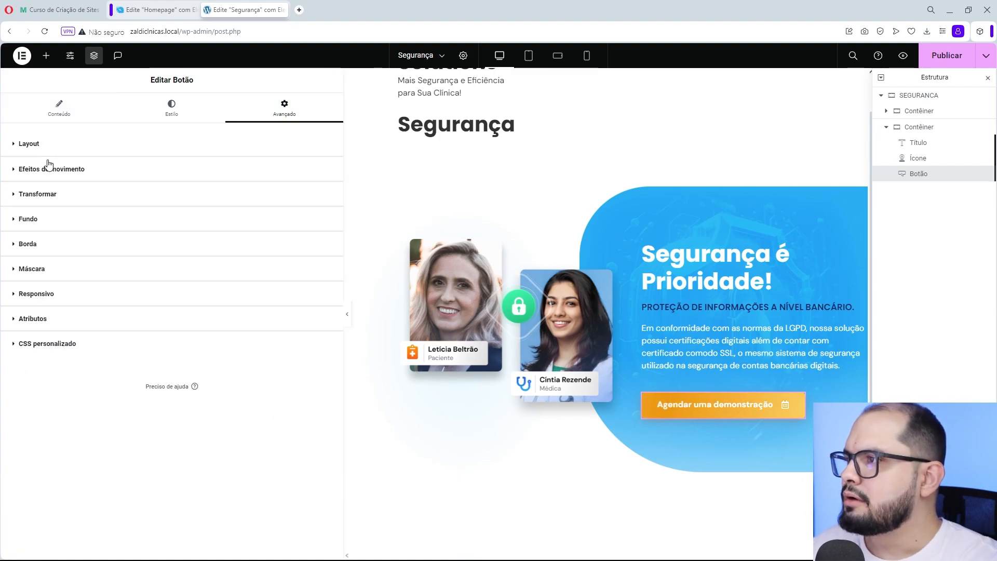
{"action": "left_click", "coordinate": [77, 344]}
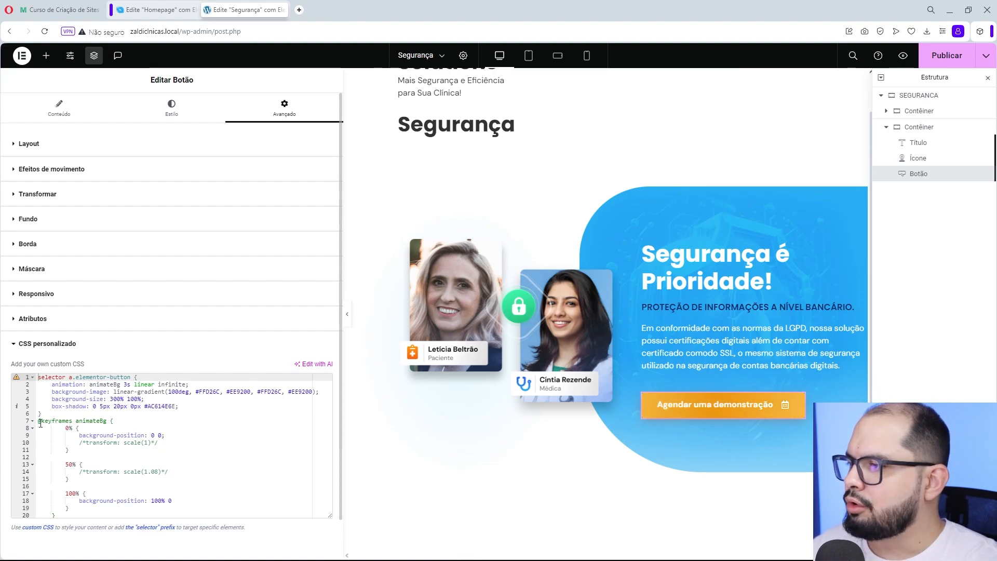
{"action": "left_click_drag", "start_coordinate": [40, 422], "coordinate": [109, 421]}
{"action": "left_click", "coordinate": [77, 421]}
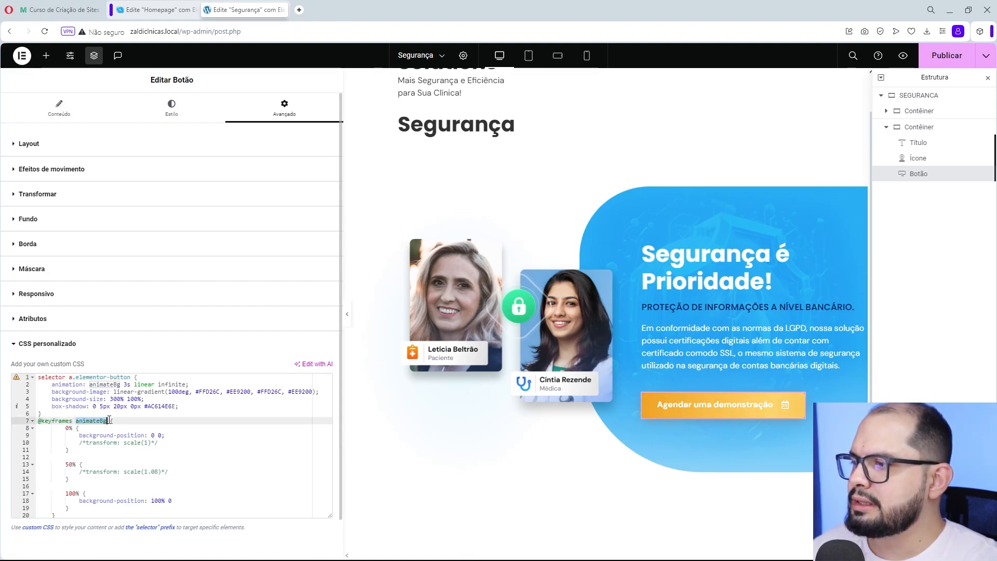
{"action": "left_click", "coordinate": [87, 421]}
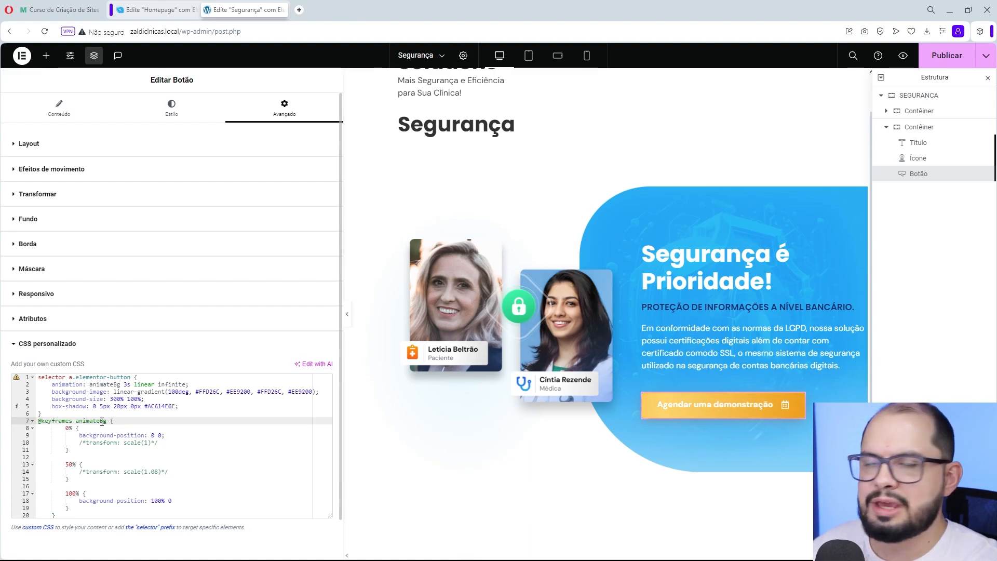
{"action": "left_click_drag", "start_coordinate": [76, 421], "coordinate": [108, 421]}
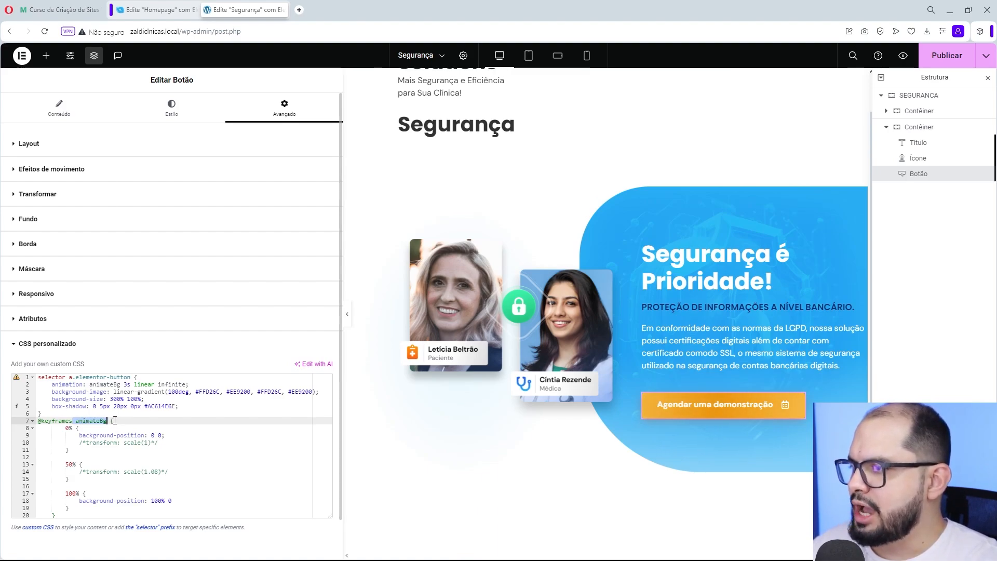
{"action": "left_click_drag", "start_coordinate": [66, 429], "coordinate": [69, 450]}
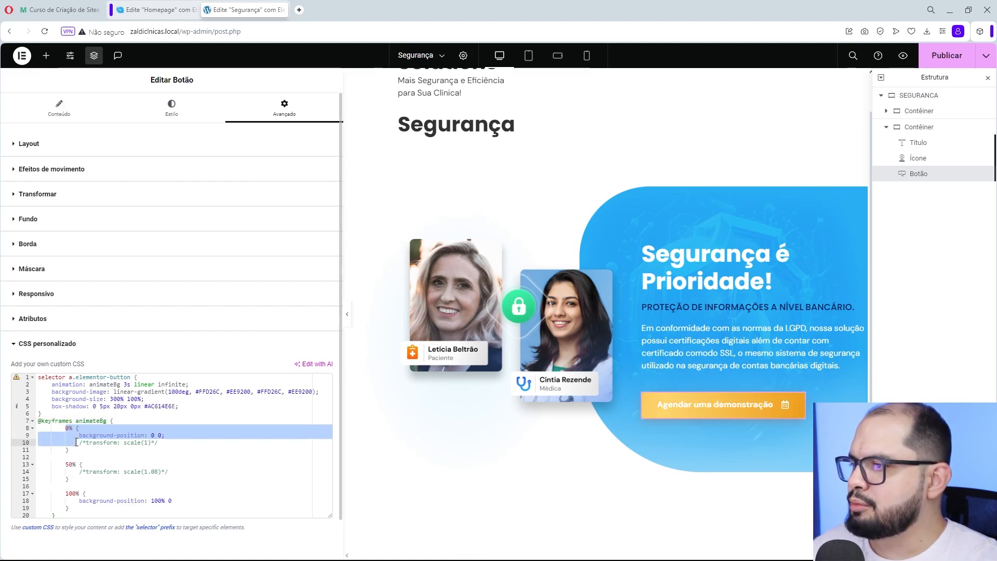
{"action": "left_click", "coordinate": [91, 429]}
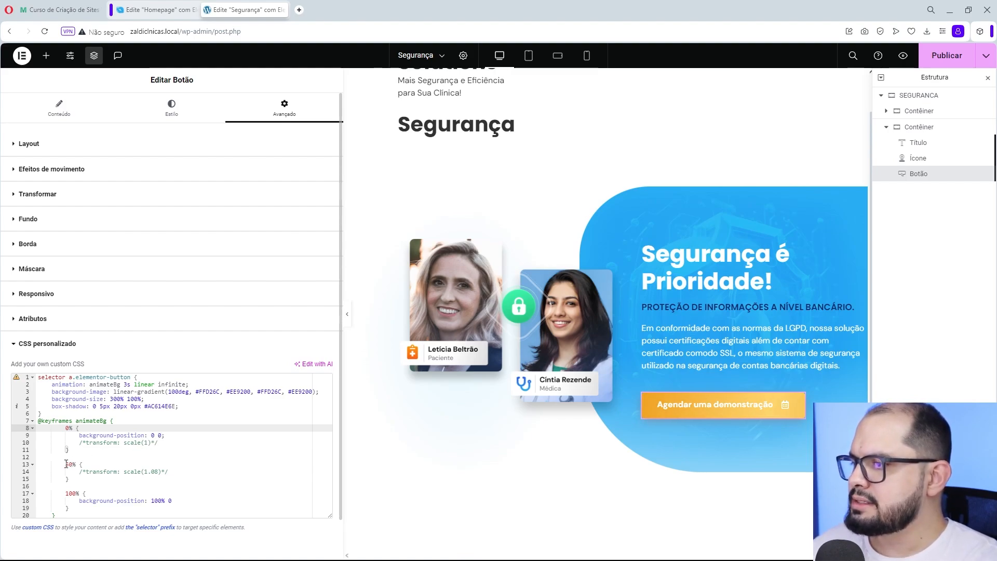
- Try removing the 50% keyframe block from the button's custom CSS, and undo the removal
{"action": "scroll", "coordinate": [92, 465], "scroll_direction": "down", "scroll_amount": 1}
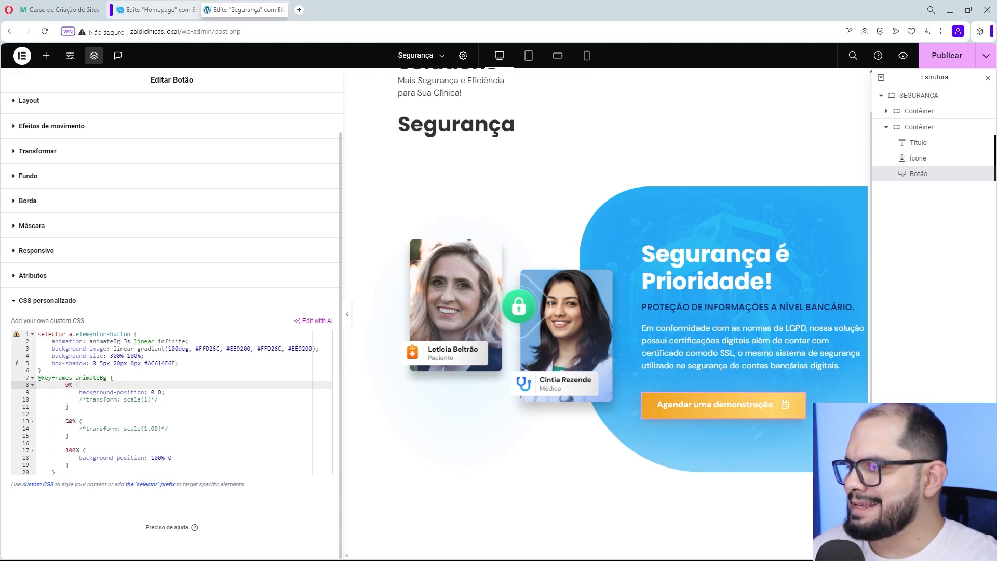
{"action": "left_click_drag", "start_coordinate": [68, 419], "coordinate": [78, 437]}
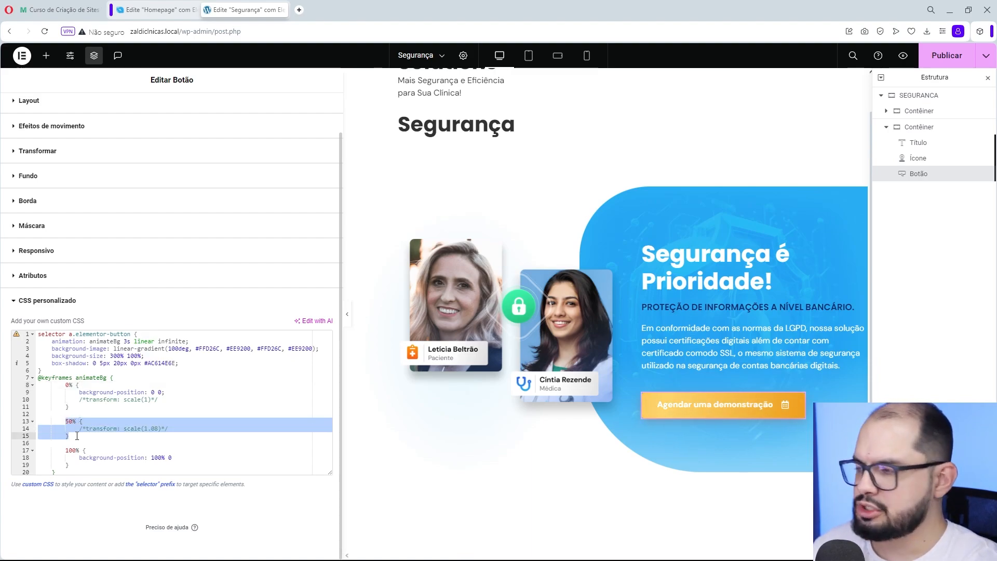
{"action": "key", "text": "BackSpace"}
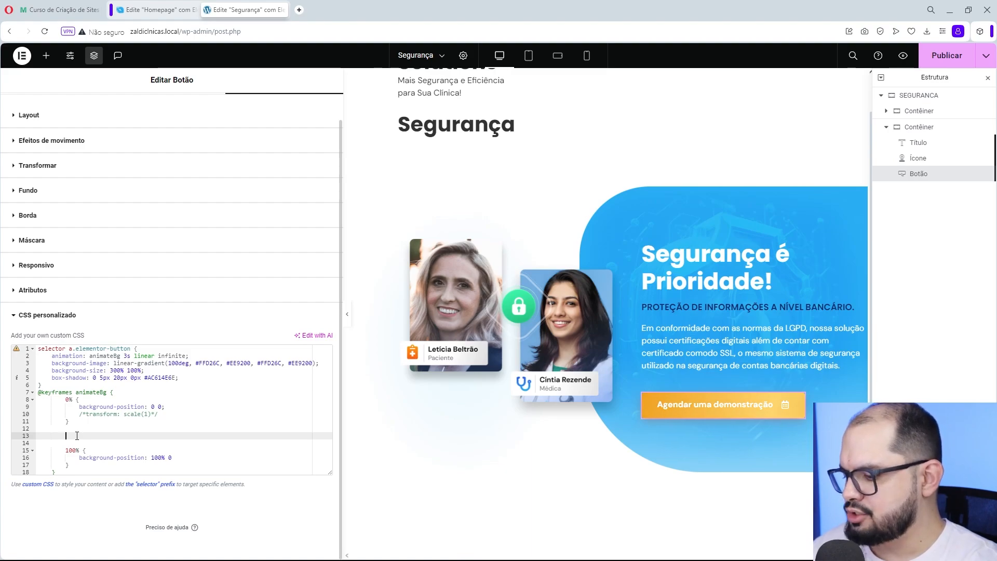
{"action": "key", "text": "ctrl+z"}
{"action": "left_click", "coordinate": [108, 444]}
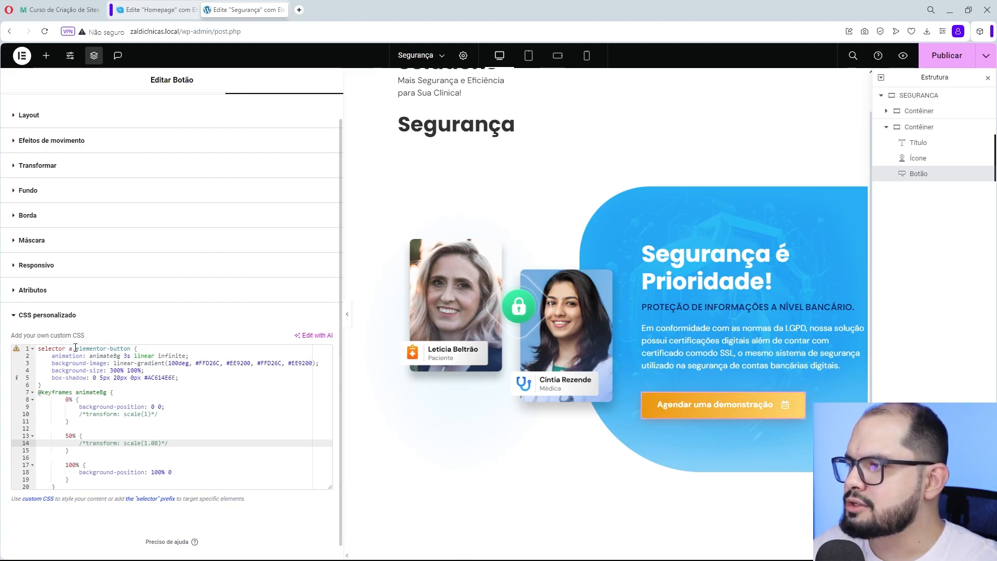
- Examine the a.elementor-button selector and the animation declaration in the button's custom CSS
{"action": "left_click_drag", "start_coordinate": [75, 348], "coordinate": [134, 349]}
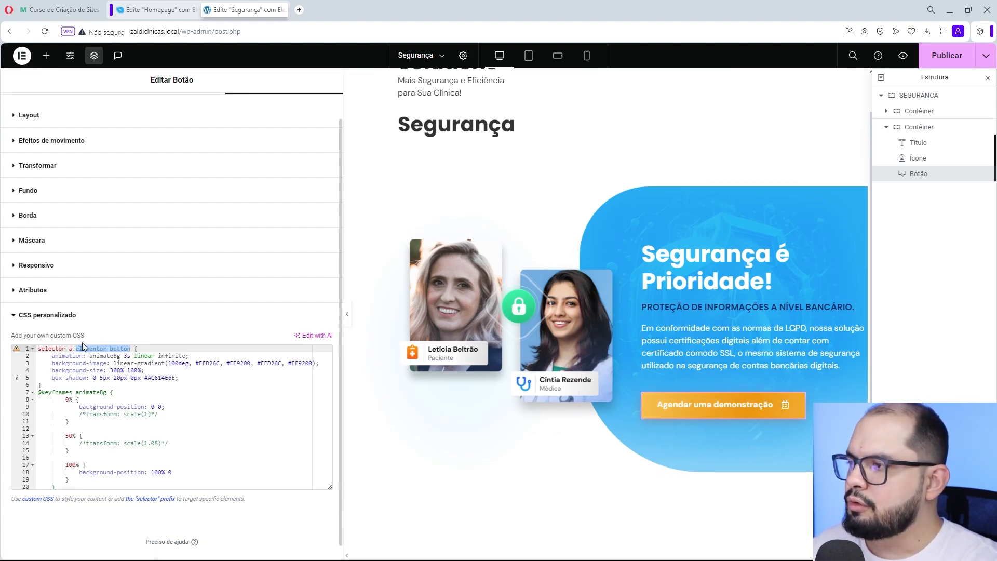
{"action": "left_click", "coordinate": [69, 349]}
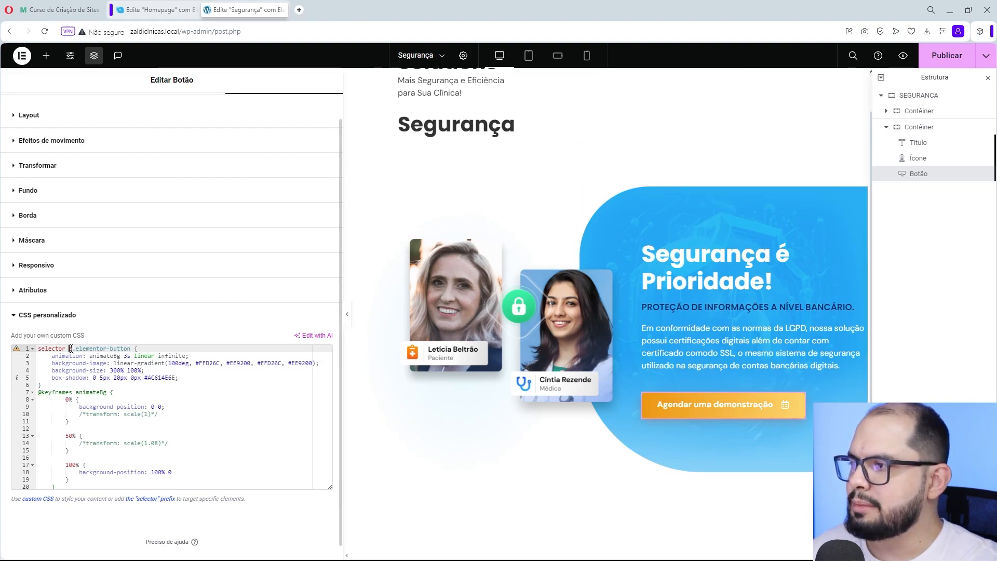
{"action": "mouse_move", "coordinate": [76, 348]}
{"action": "left_mouse_down"}
{"action": "mouse_move", "coordinate": [131, 348]}
{"action": "mouse_move", "coordinate": [68, 349]}
{"action": "left_mouse_up"}
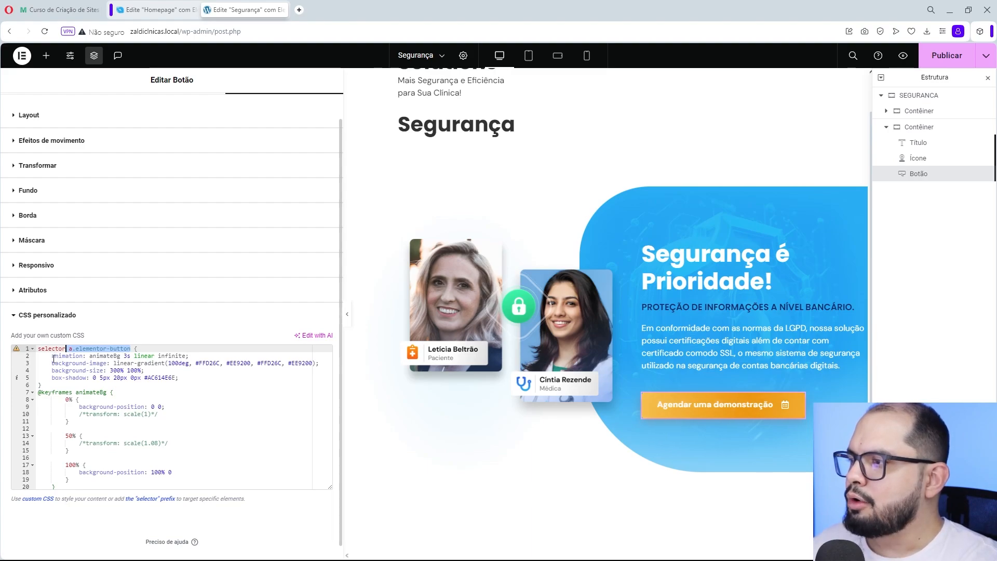
{"action": "left_click_drag", "start_coordinate": [52, 356], "coordinate": [190, 356]}
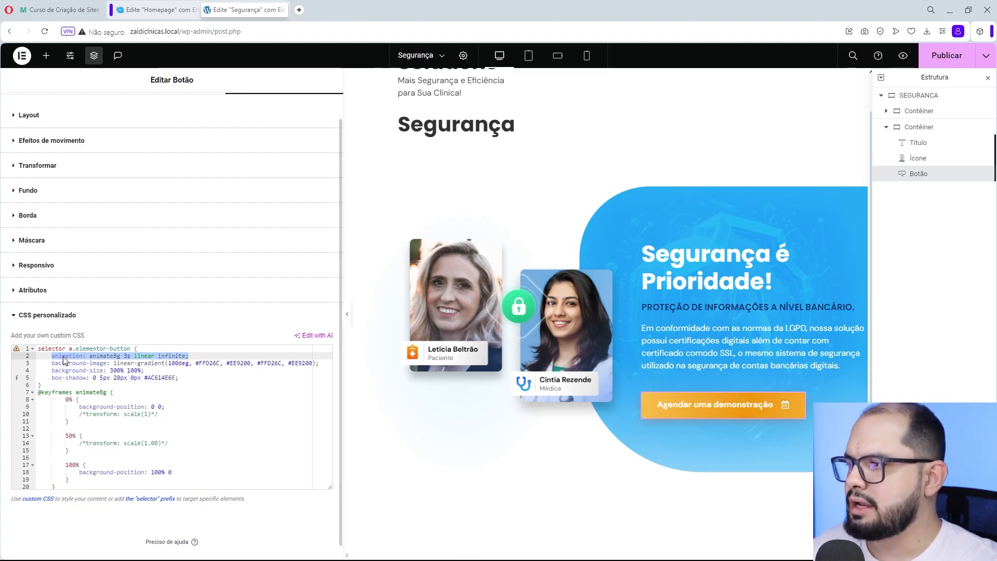
{"action": "left_click", "coordinate": [90, 356]}
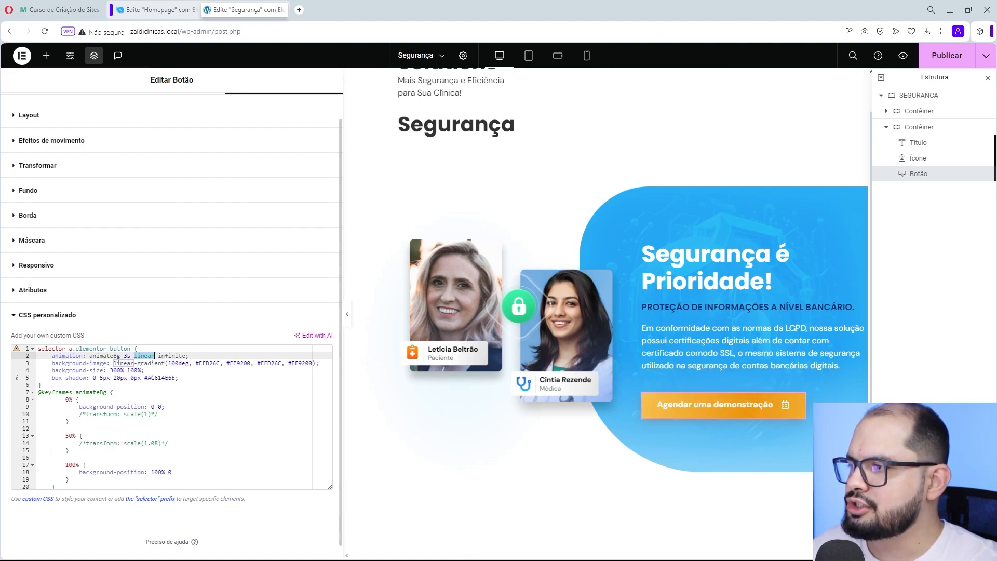
- Examine the linear-gradient type, its 100deg angle and its list of colors in the background-image declaration
{"action": "left_click_drag", "start_coordinate": [114, 364], "coordinate": [125, 363]}
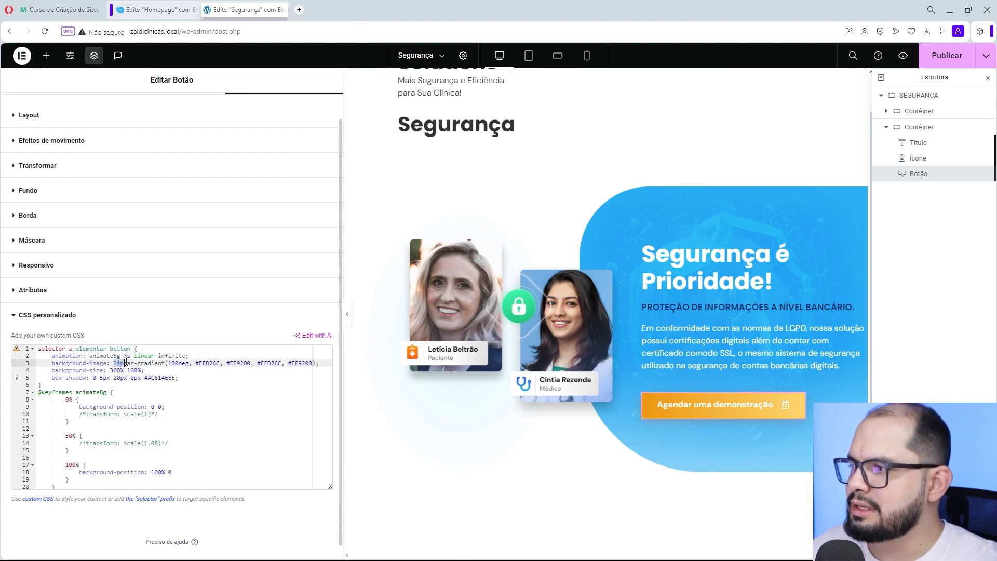
{"action": "left_click", "coordinate": [172, 363]}
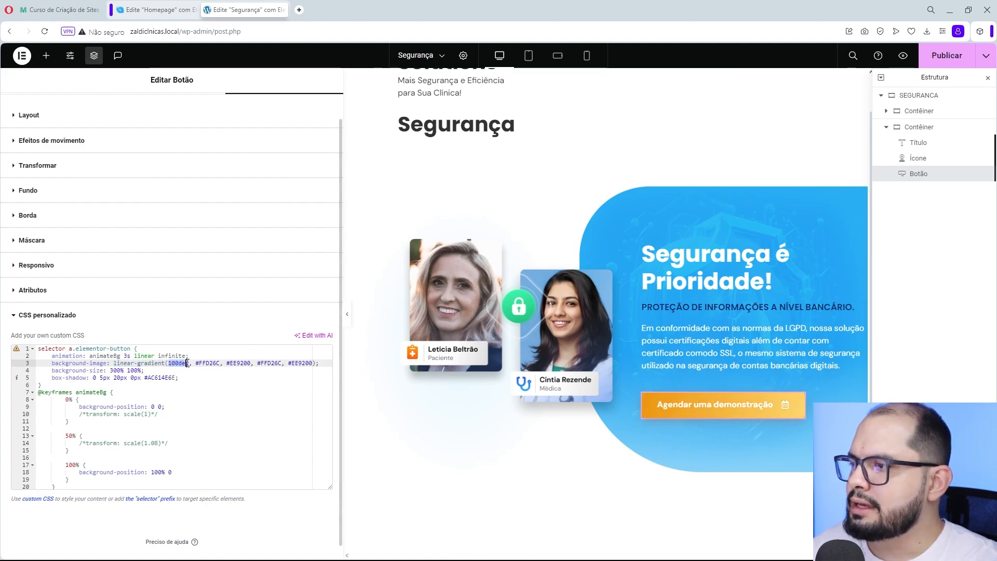
{"action": "left_click_drag", "start_coordinate": [188, 363], "coordinate": [189, 363]}
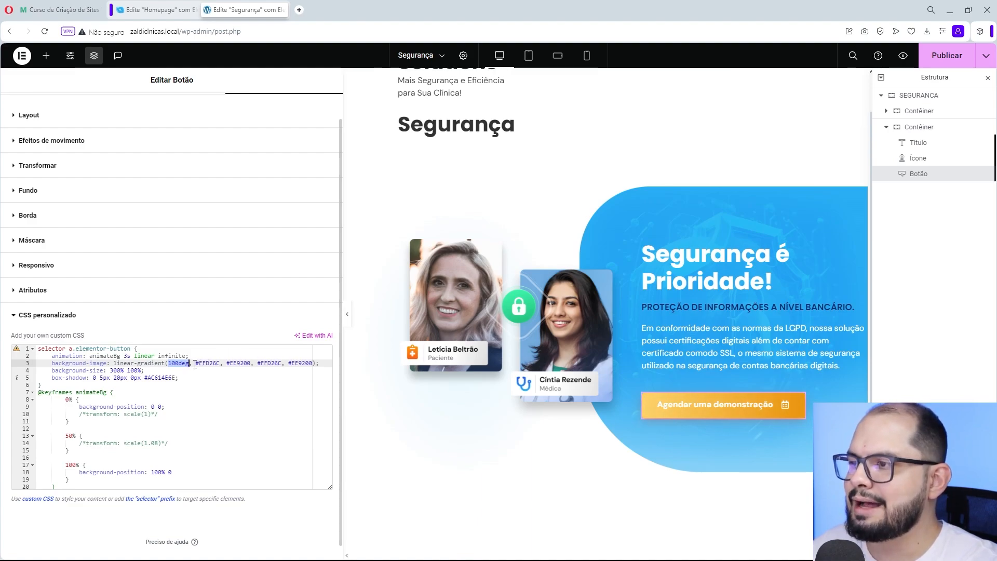
{"action": "left_click_drag", "start_coordinate": [193, 363], "coordinate": [290, 363]}
{"action": "left_click", "coordinate": [314, 362]}
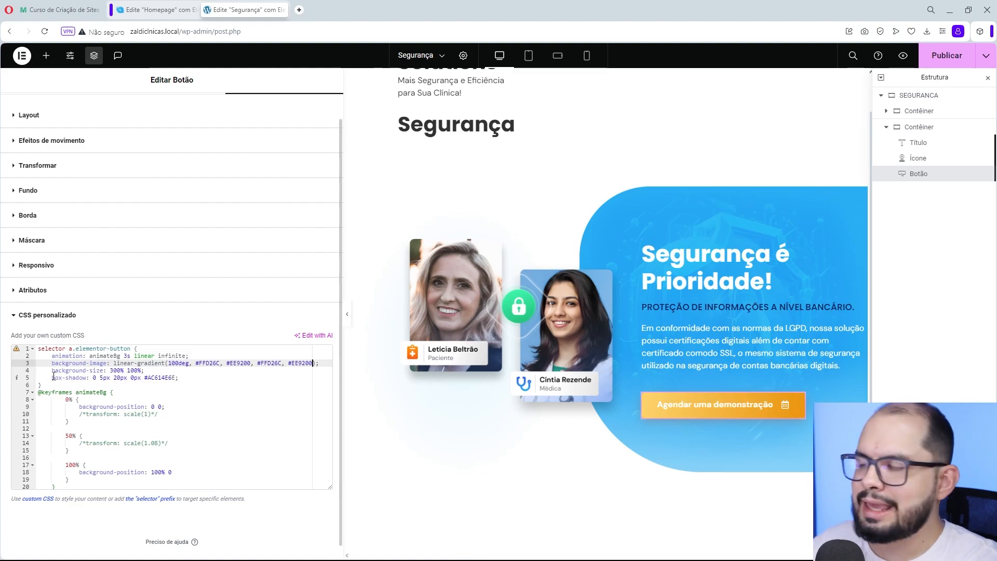
- Examine the box-shadow declaration's offset, blur, spread and color values in the custom CSS
{"action": "left_click_drag", "start_coordinate": [52, 378], "coordinate": [165, 377]}
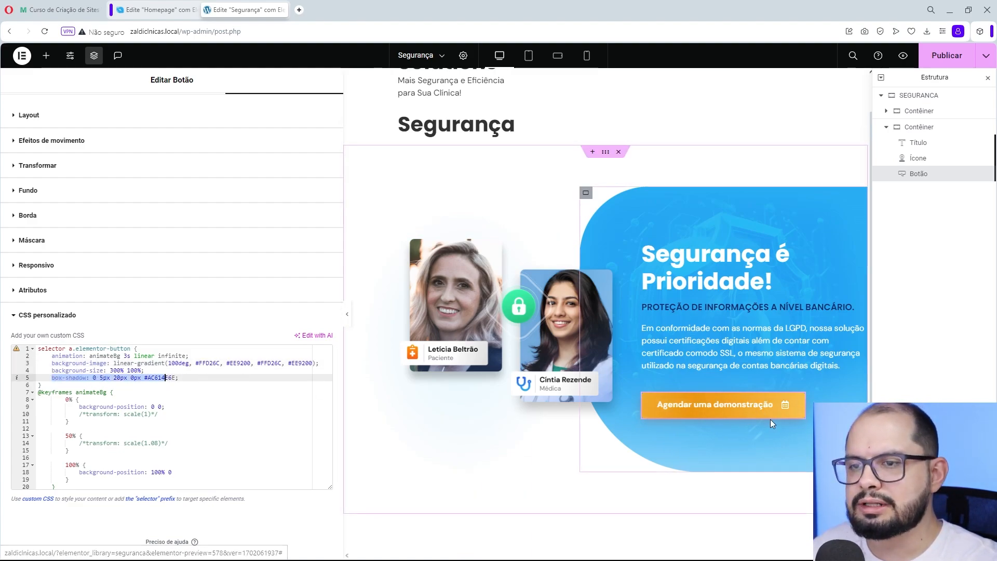
{"action": "left_click", "coordinate": [95, 377]}
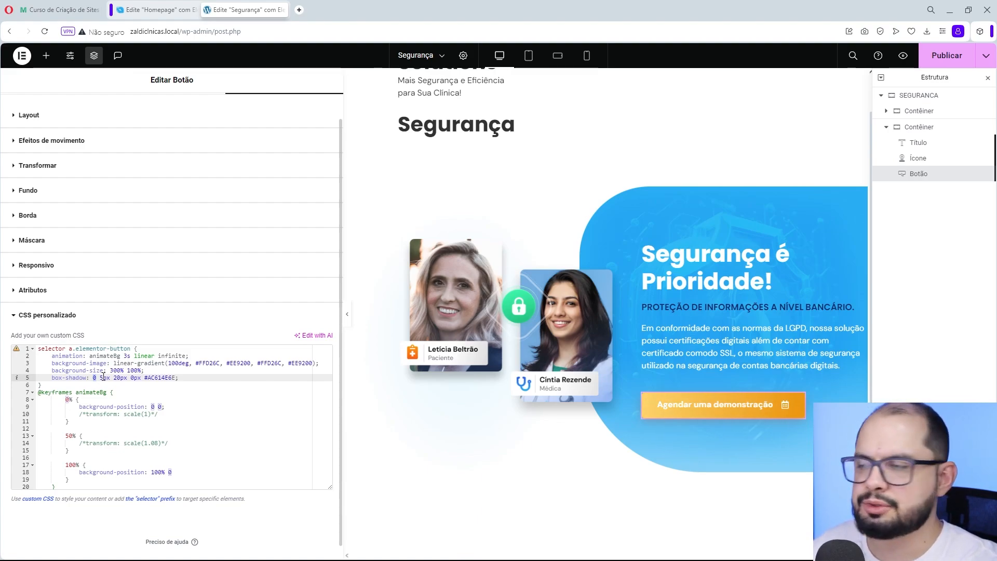
{"action": "left_click_drag", "start_coordinate": [114, 378], "coordinate": [121, 378]}
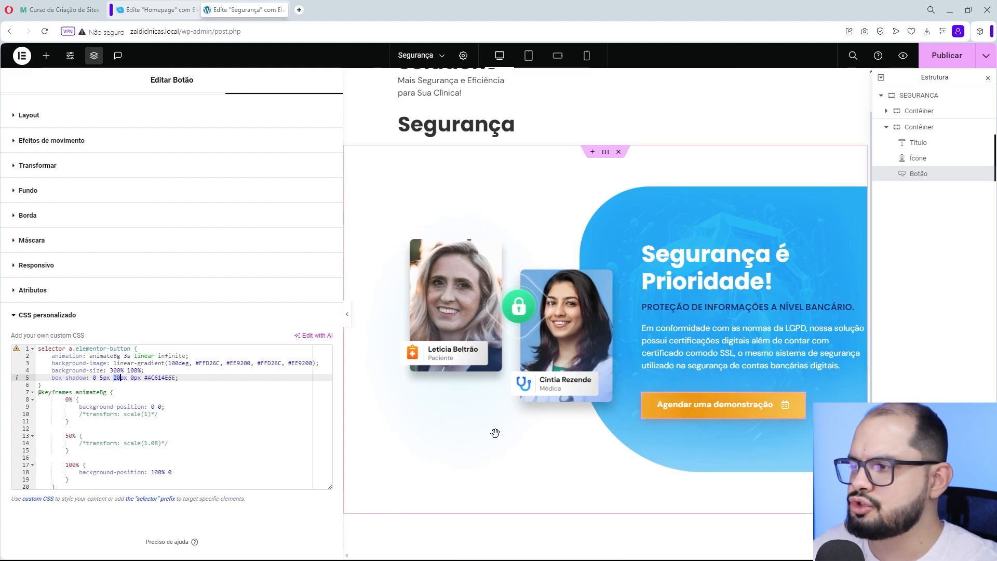
{"action": "left_click_drag", "start_coordinate": [130, 377], "coordinate": [135, 377]}
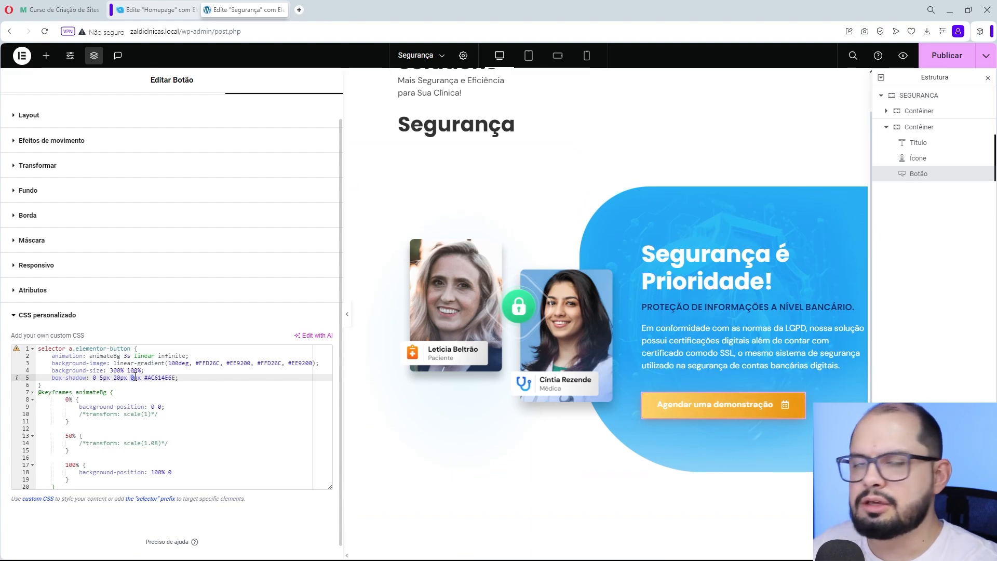
{"action": "left_click", "coordinate": [145, 377]}
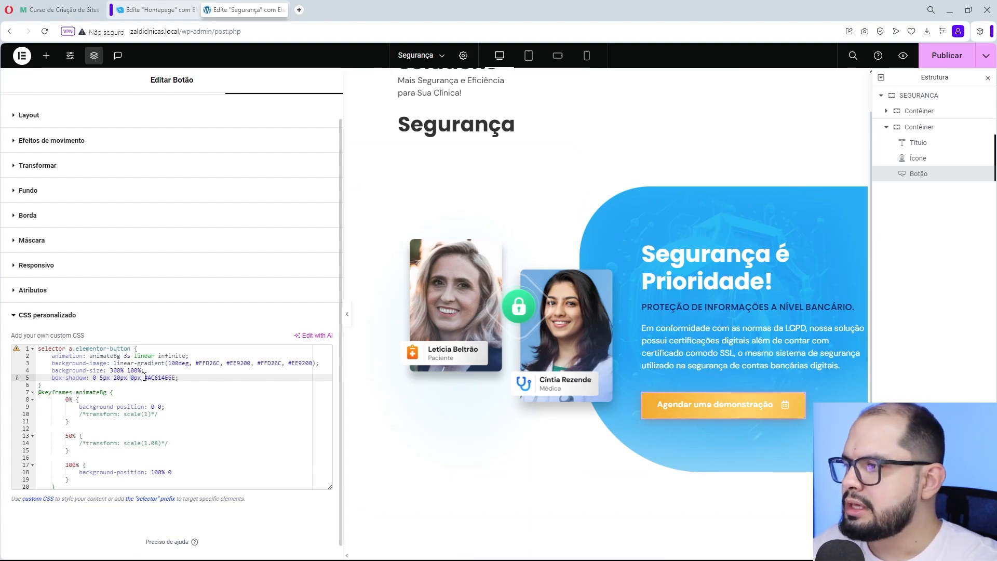
{"action": "double_click", "coordinate": [145, 378]}
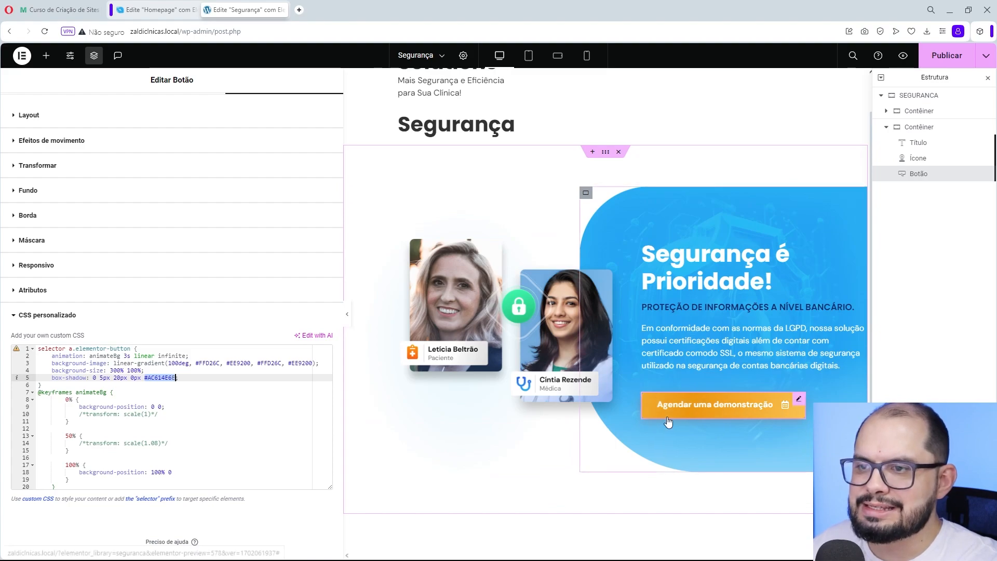
- Set the button's normal-state background color to black and lower its opacity to produce #00000030
{"action": "scroll", "coordinate": [179, 162], "scroll_direction": "up", "scroll_amount": 2}
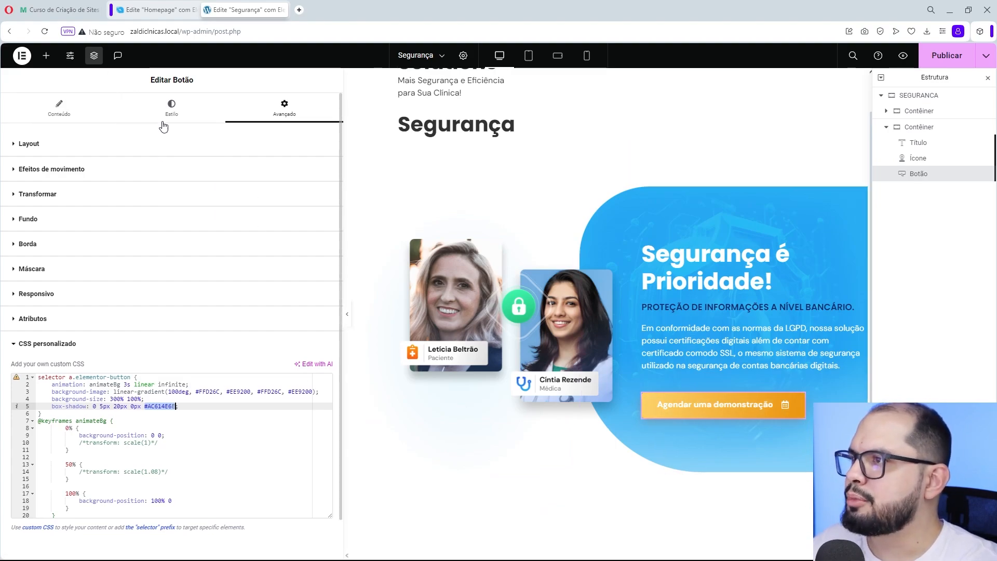
{"action": "left_click", "coordinate": [165, 117]}
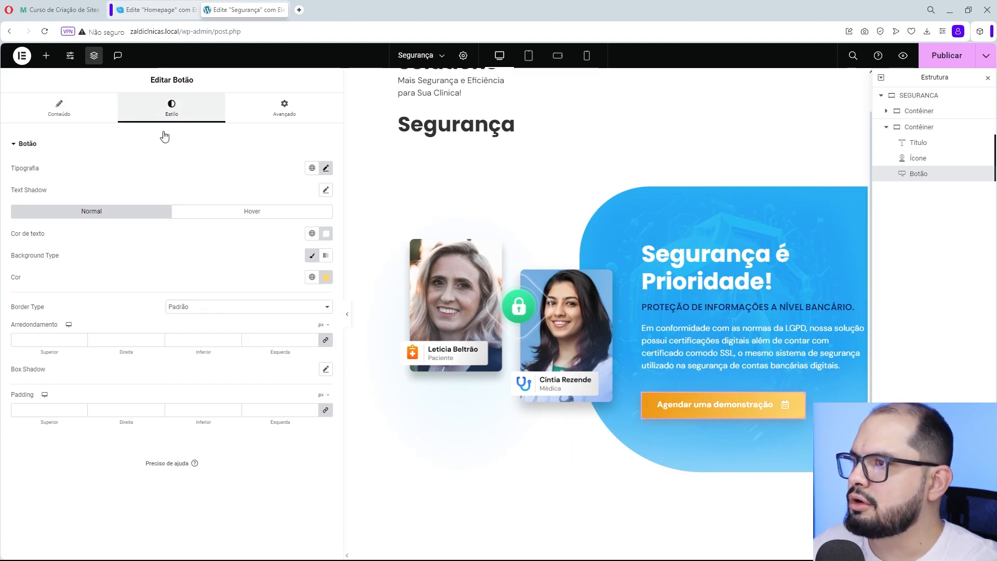
{"action": "left_click", "coordinate": [326, 279]}
{"action": "left_click_drag", "start_coordinate": [291, 385], "coordinate": [251, 427]}
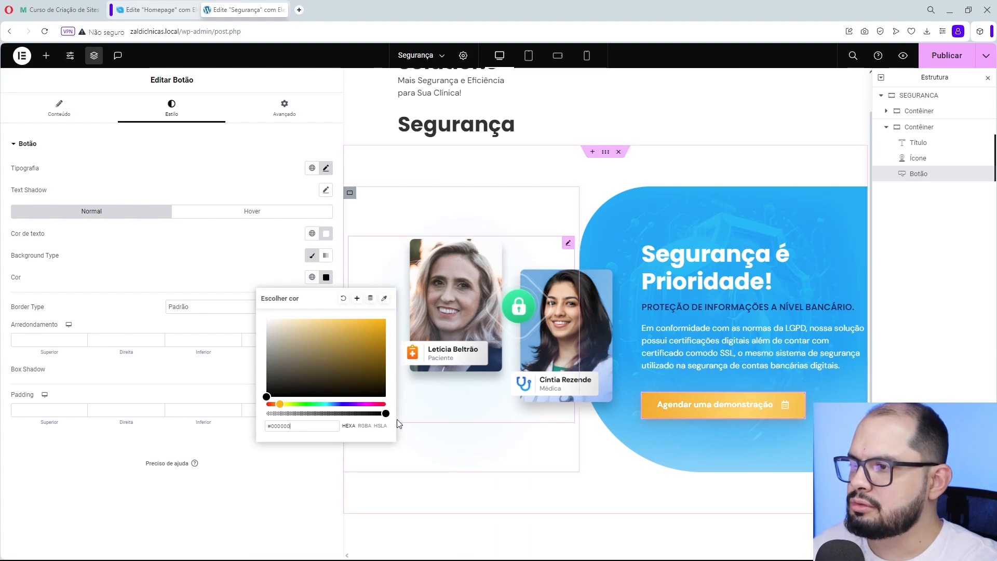
{"action": "left_click_drag", "start_coordinate": [386, 413], "coordinate": [289, 414]}
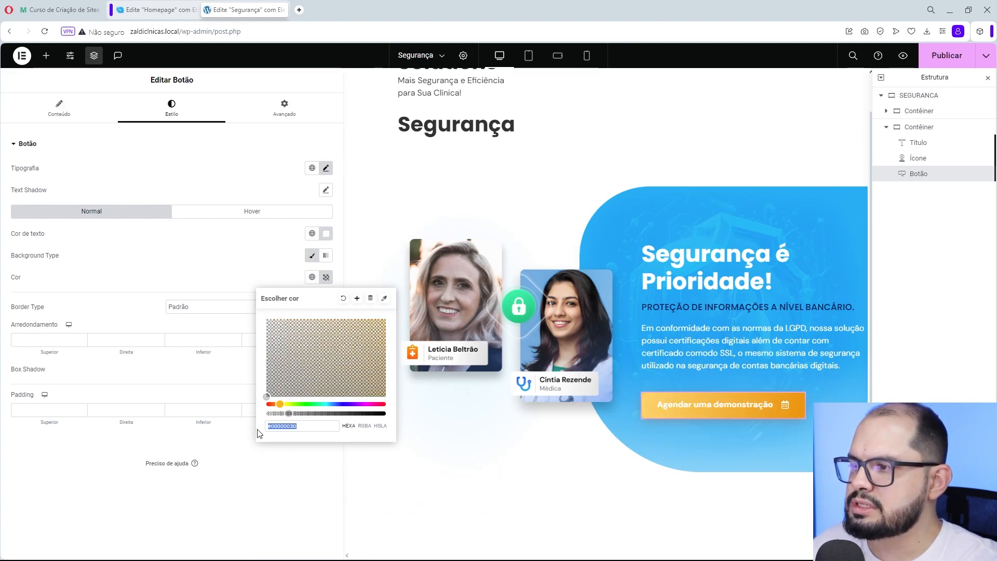
{"action": "triple_click", "coordinate": [279, 427]}
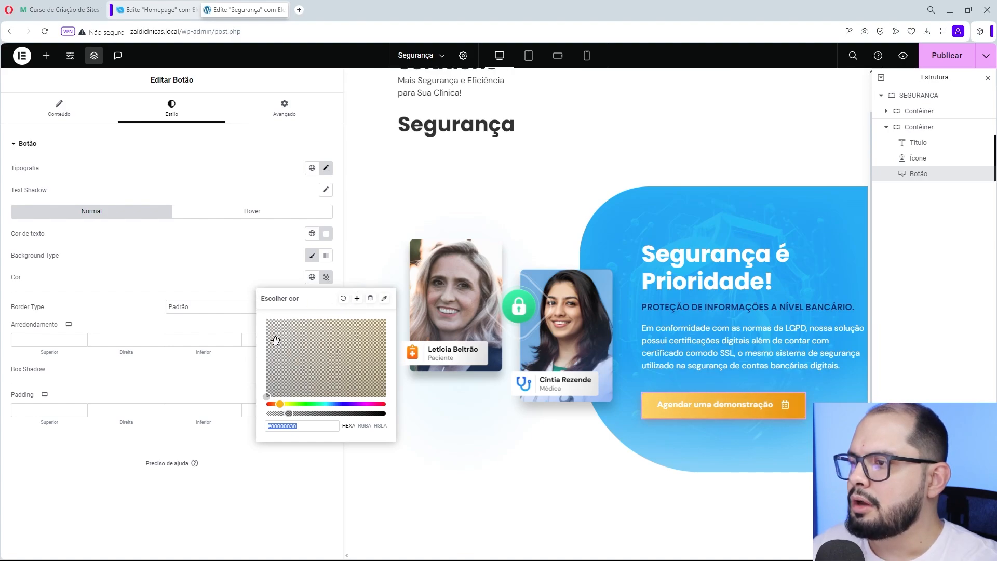
- Change the button's normal-state background color to a fully opaque yellow, #FACC63
{"action": "mouse_move", "coordinate": [287, 414]}
{"action": "left_mouse_down"}
{"action": "mouse_move", "coordinate": [403, 416]}
{"action": "mouse_move", "coordinate": [302, 388]}
{"action": "mouse_move", "coordinate": [276, 405]}
{"action": "mouse_move", "coordinate": [338, 321]}
{"action": "left_mouse_up"}
{"action": "key", "text": "BackSpace"}
{"action": "key", "text": "BackSpace"}
{"action": "left_click", "coordinate": [322, 276]}
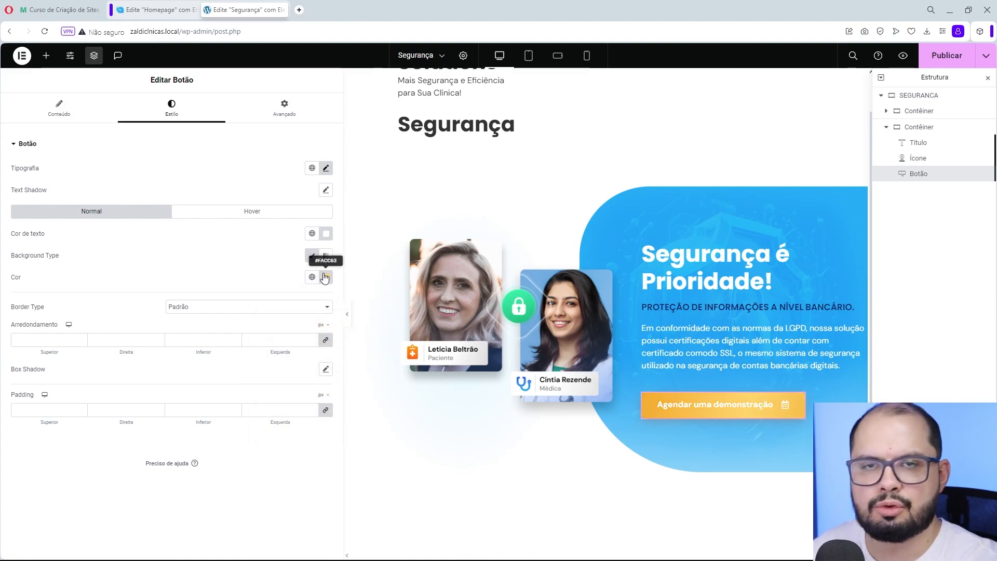
- Return to the button's advanced settings and reopen its custom CSS code
{"action": "left_click", "coordinate": [284, 107]}
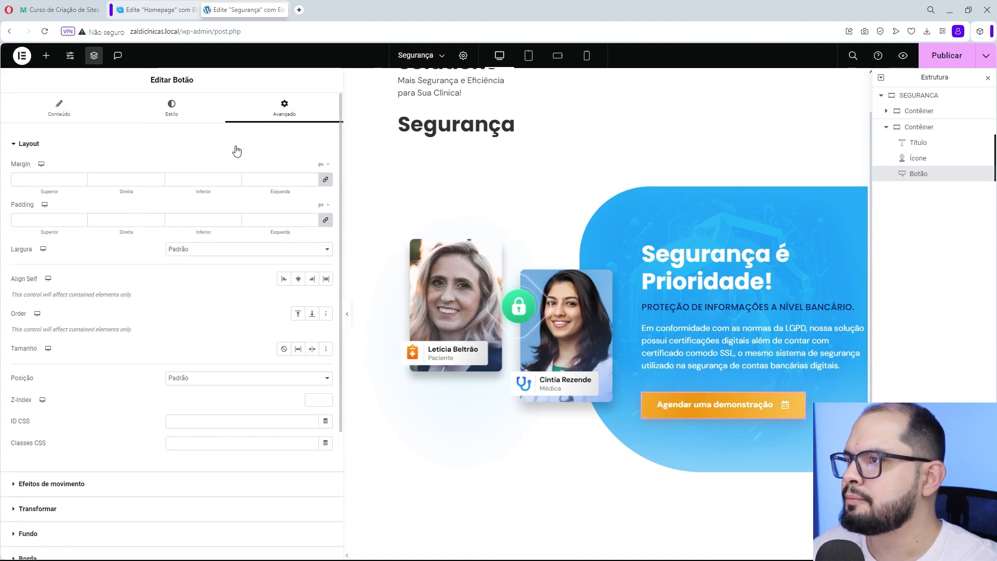
{"action": "left_click", "coordinate": [89, 145]}
{"action": "left_click", "coordinate": [93, 346]}
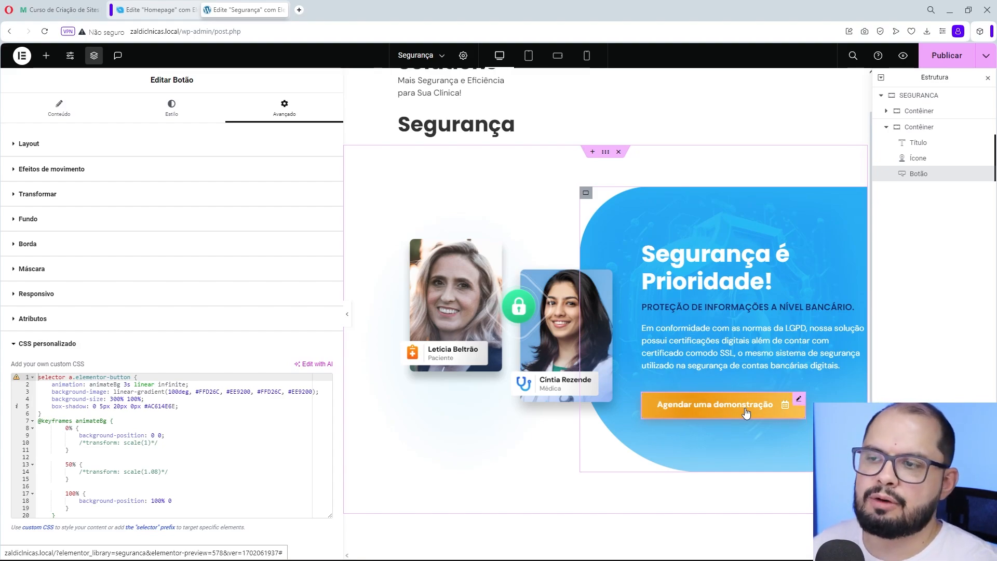
- Set the button's hover animation to Grow and hide the editing panel to preview the section
{"action": "left_click", "coordinate": [175, 111]}
{"action": "left_click", "coordinate": [252, 213]}
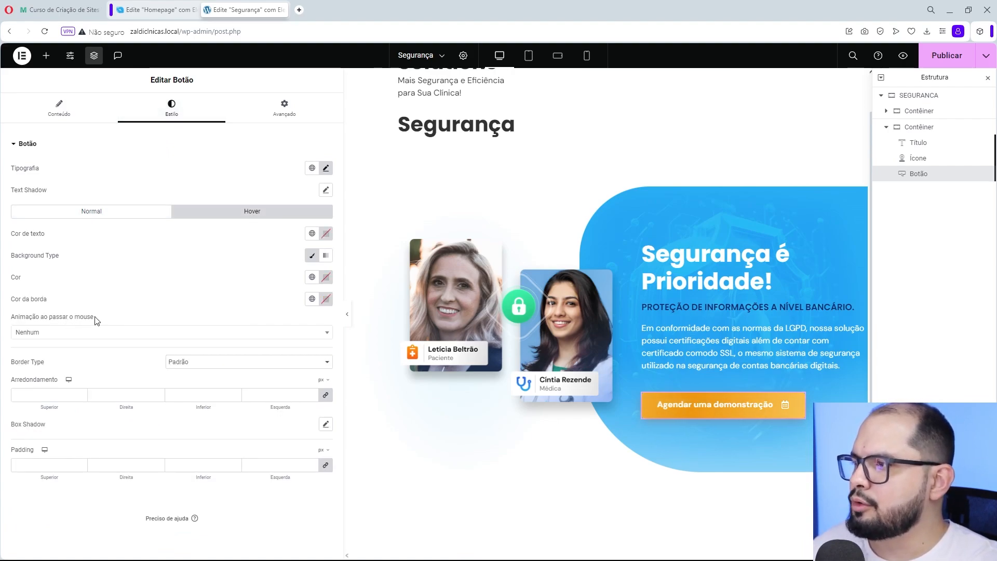
{"action": "left_click", "coordinate": [42, 333]}
{"action": "left_click", "coordinate": [28, 368]}
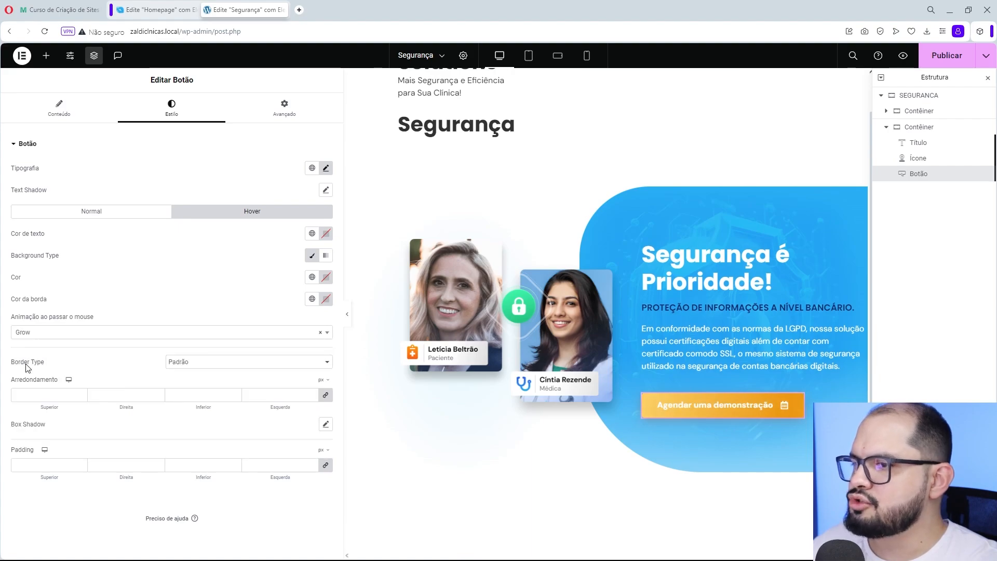
{"action": "left_click", "coordinate": [347, 313]}
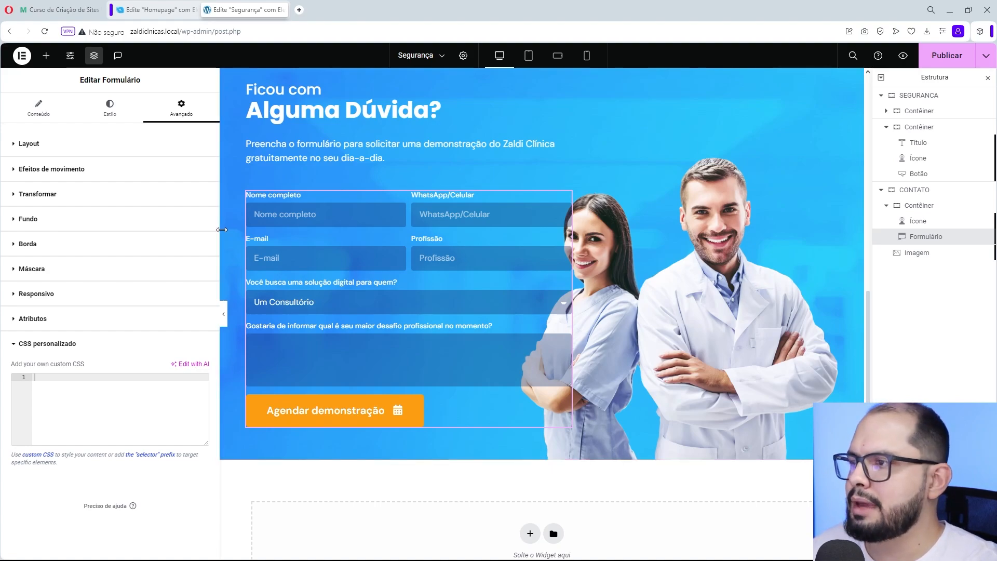
- Widen the editing panel and paste the copied animated-gradient code into the contact form's custom CSS
{"action": "left_click_drag", "start_coordinate": [221, 228], "coordinate": [250, 228]}
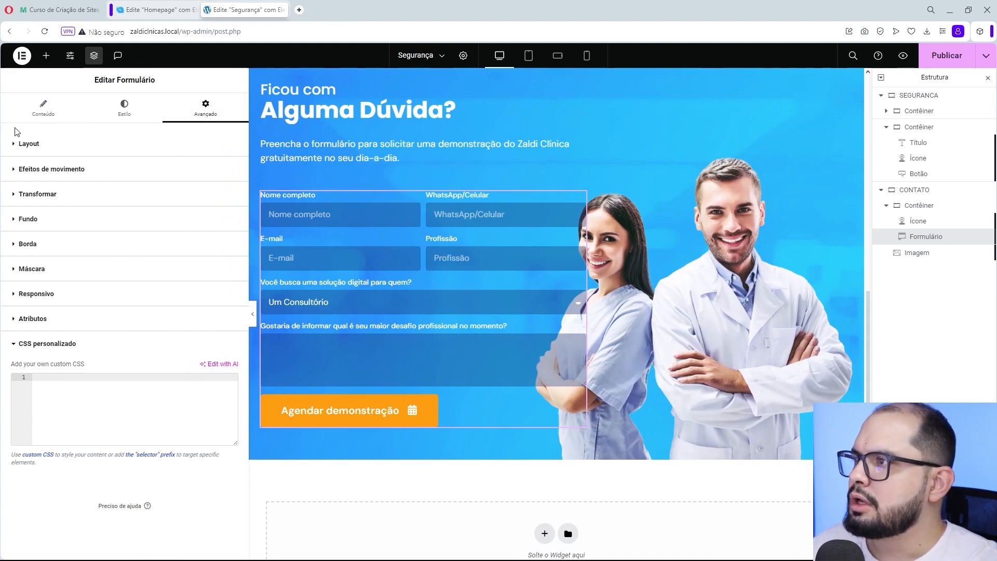
{"action": "left_click", "coordinate": [43, 108]}
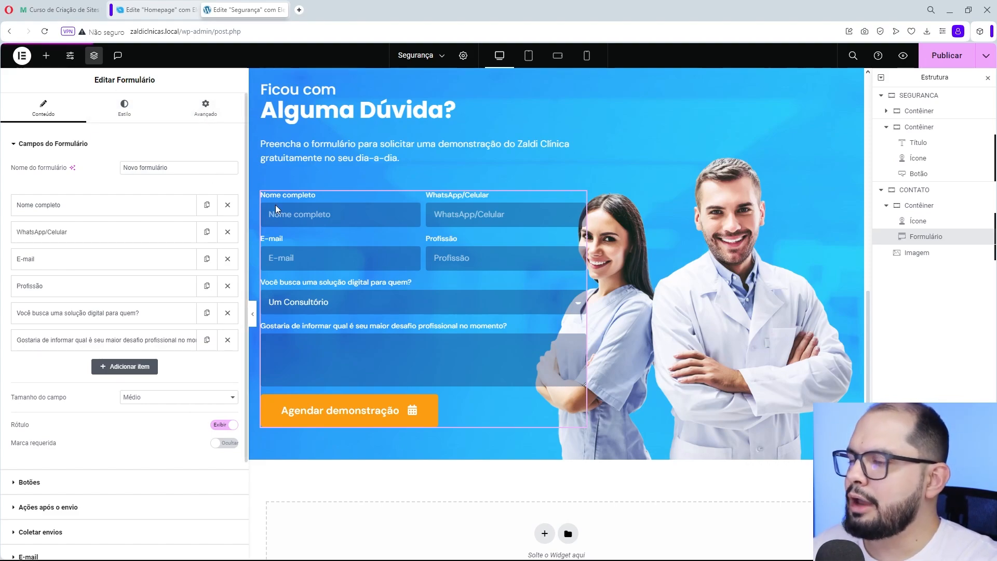
{"action": "left_click", "coordinate": [208, 112]}
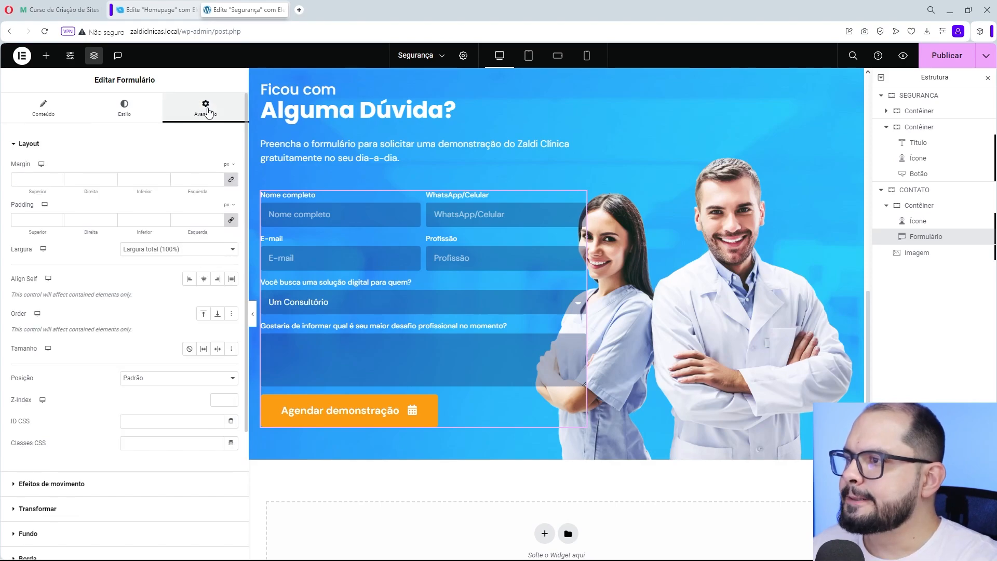
{"action": "left_click", "coordinate": [48, 144]}
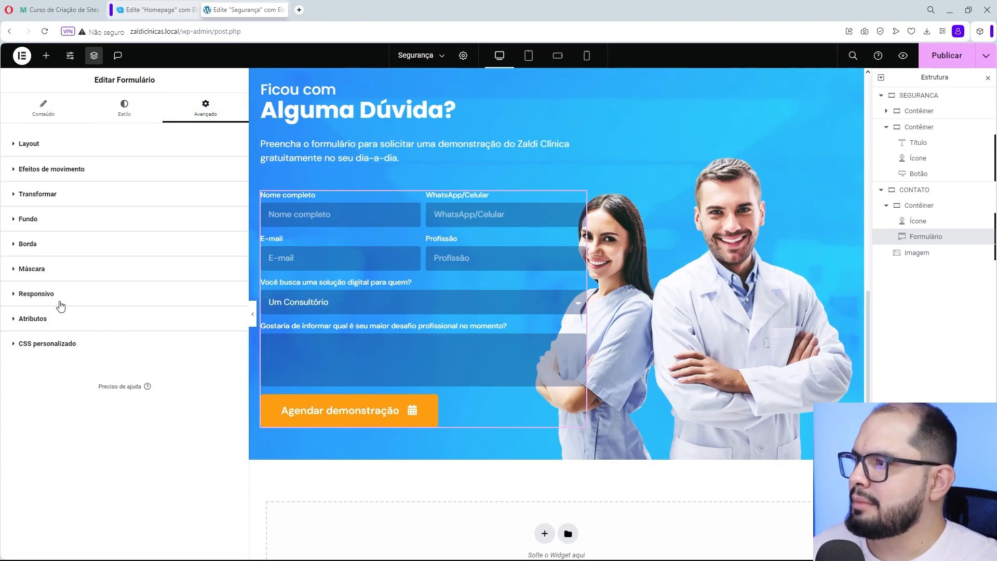
{"action": "left_click", "coordinate": [56, 344]}
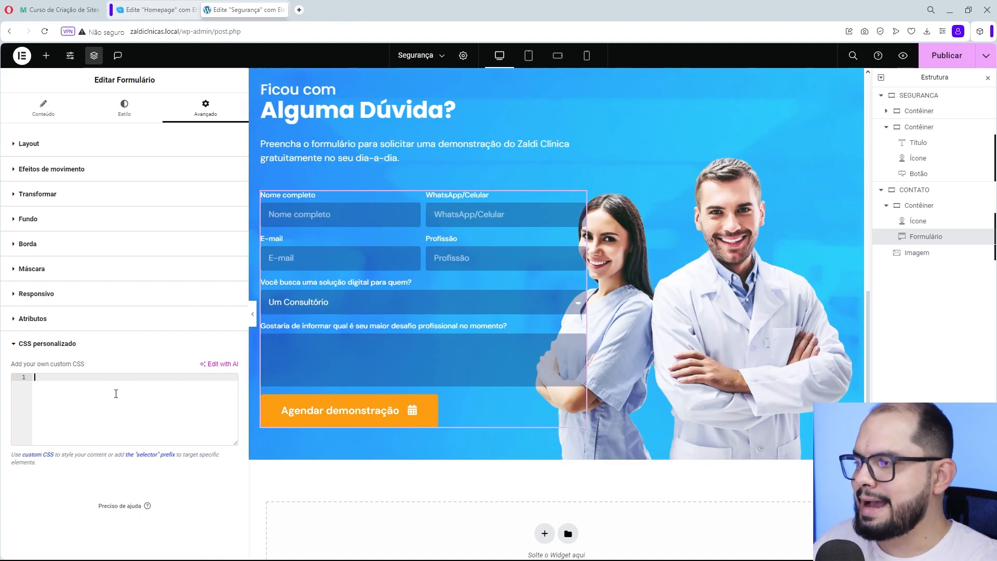
{"action": "type", "text": "selector a.elementor-button {     animation: animateBg 3s linear infinite;     background-image: linear-gradient(100deg, #FF9900, #FF5C00, #FF9900, #FF5C00);     background-size: 300% 100%;     box-shadow: 0 5px 20px 0px #AC614E6E; } @keyframes animateBg {         0% {             background-position: 0 0;             /*transform: scale(1)*/         }          50% {             /*transform: scale(1.08)*/         }          100% {             background-position: 100% 0         }     }"}
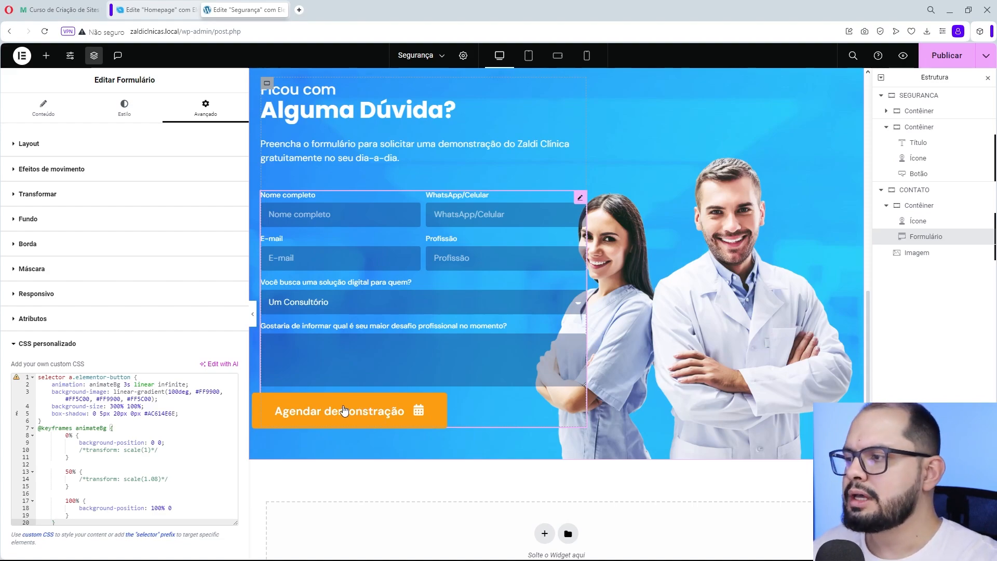
- Inspect the form's "Agendar demonstração" button in the page code to check its HTML tag and class, and close the inspector
{"action": "left_click", "coordinate": [69, 377]}
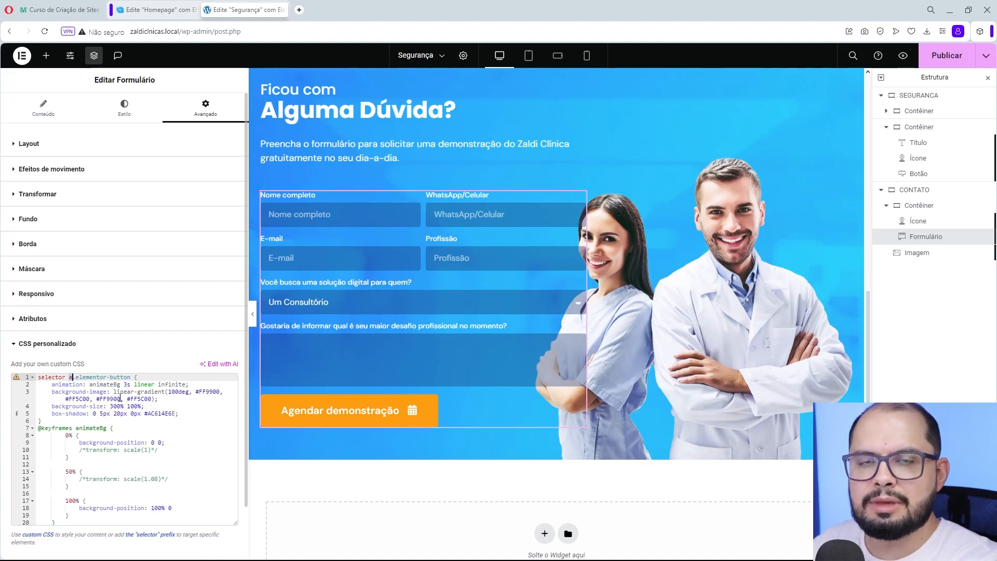
{"action": "type", "text": "."}
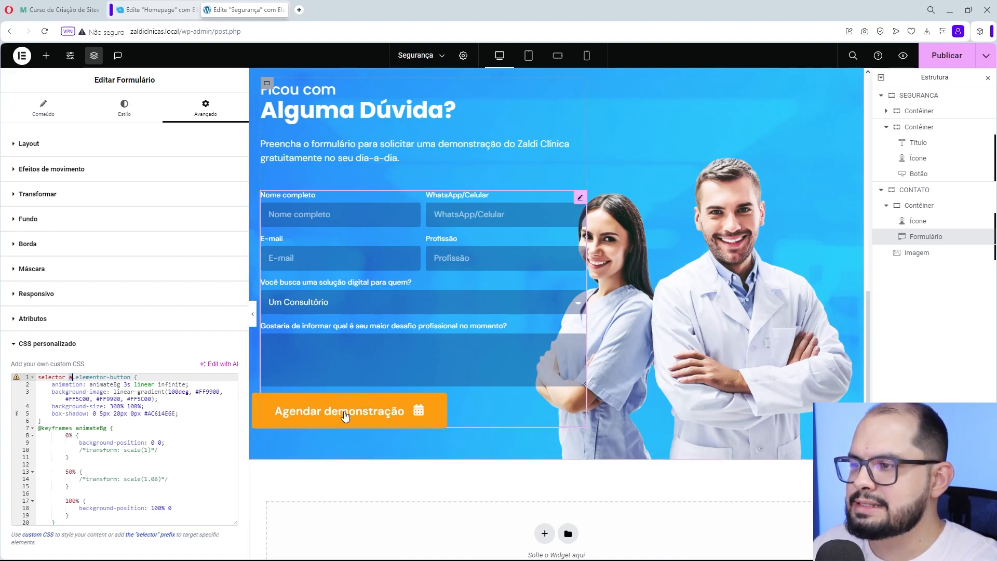
{"action": "left_click", "coordinate": [253, 317]}
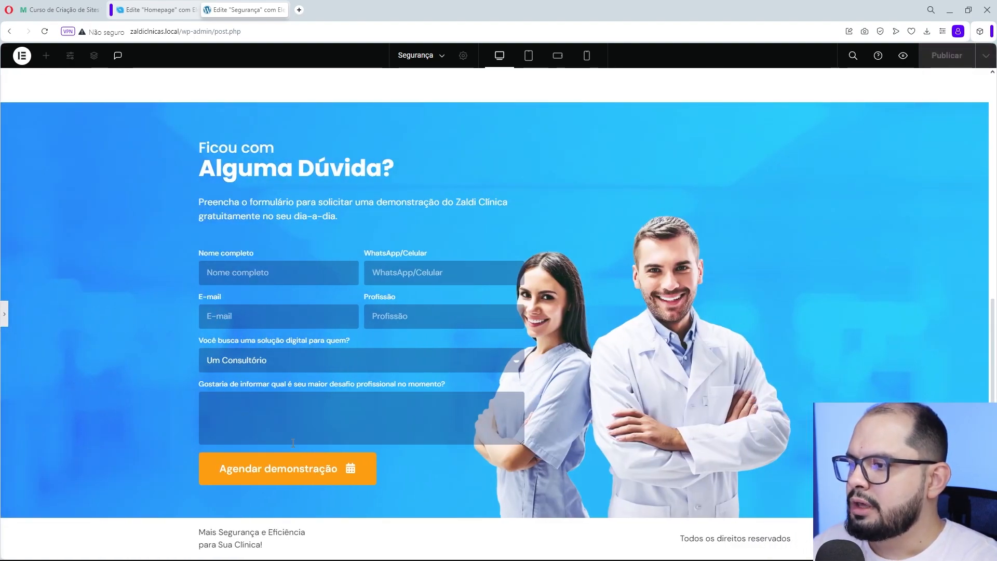
{"action": "right_click", "coordinate": [312, 455]}
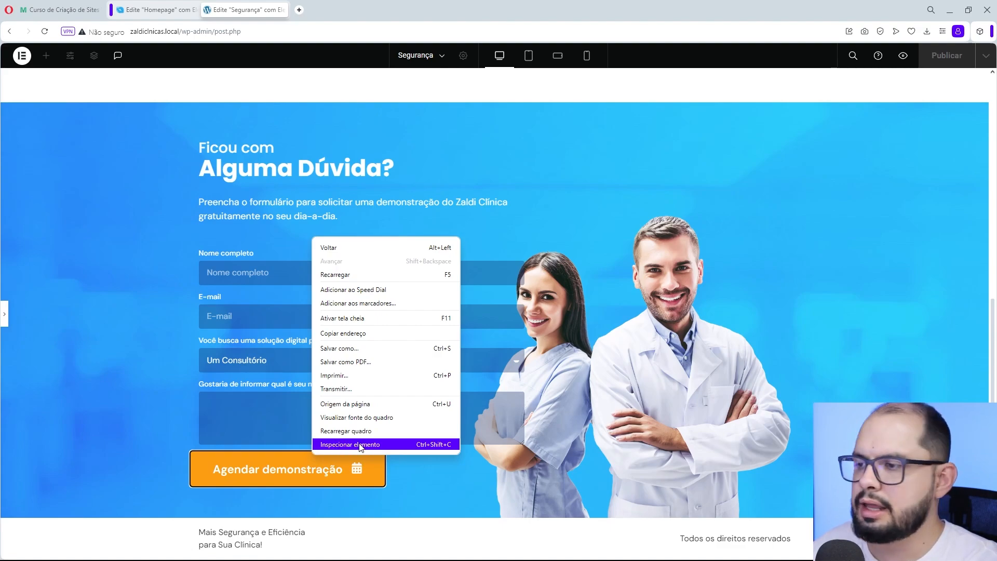
{"action": "left_click", "coordinate": [367, 445]}
{"action": "scroll", "coordinate": [305, 331], "scroll_direction": "down", "scroll_amount": 4}
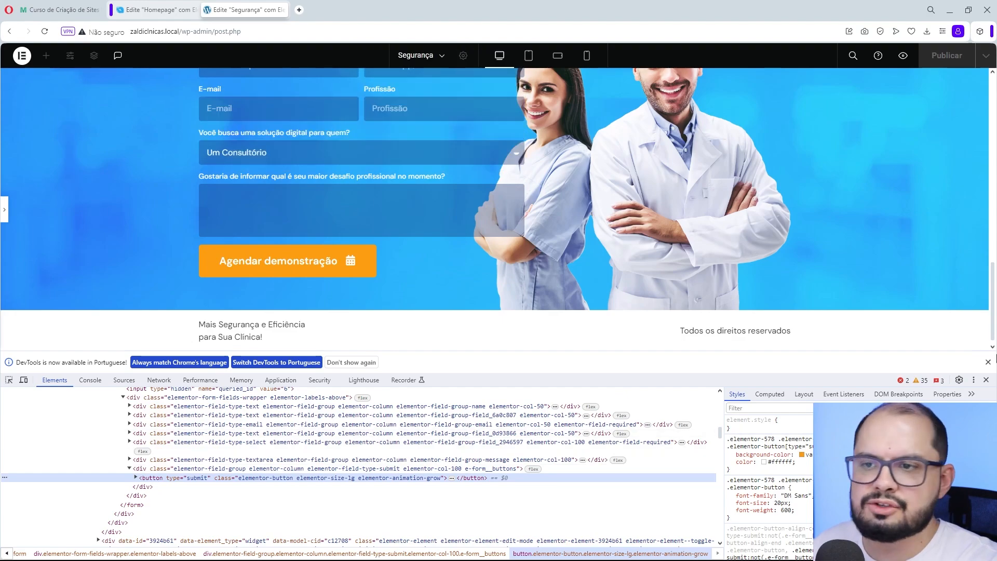
{"action": "left_click", "coordinate": [988, 362]}
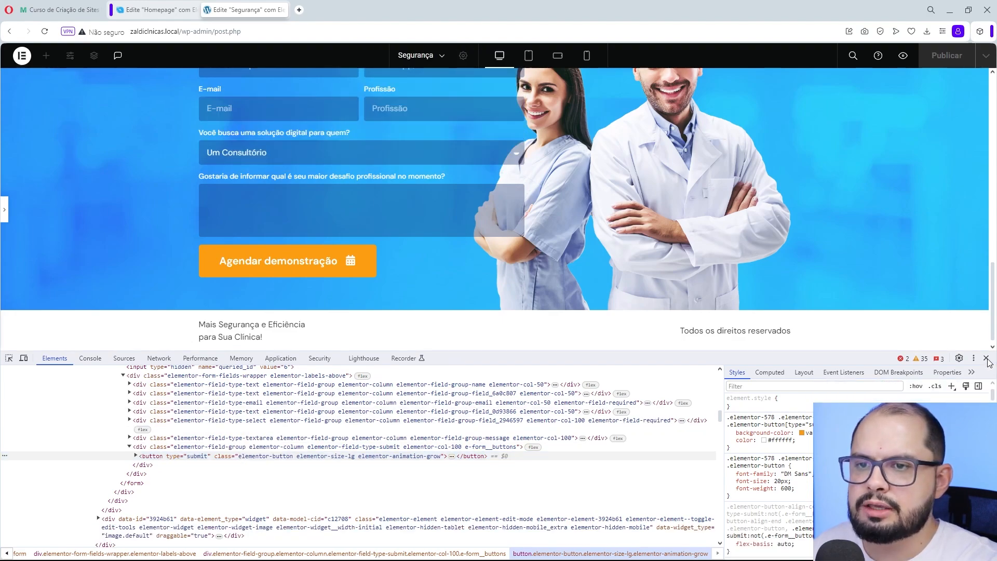
{"action": "left_click", "coordinate": [987, 359]}
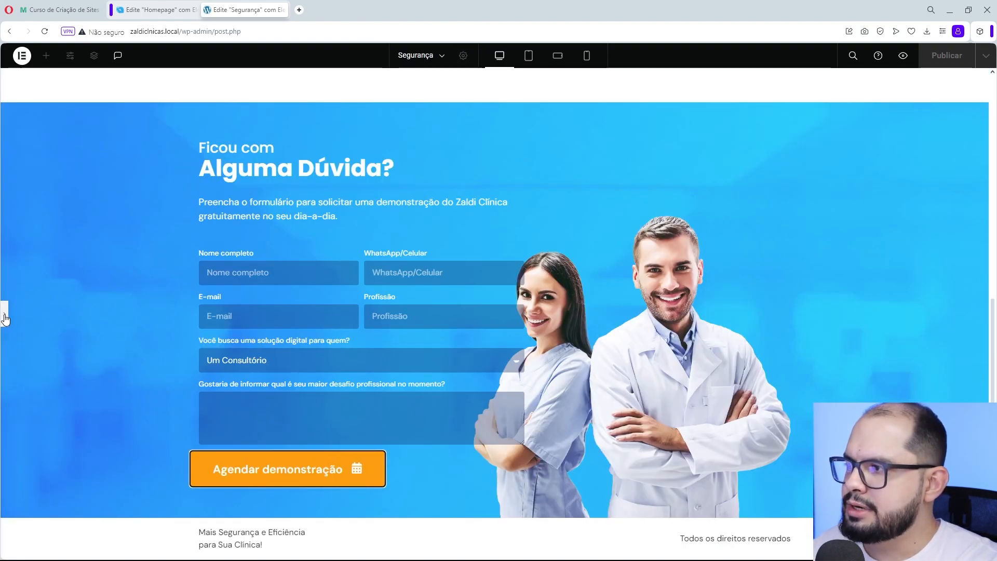
- Change the form's custom CSS selector to button.elementor-button in place of the link tag
{"action": "left_click", "coordinate": [4, 317]}
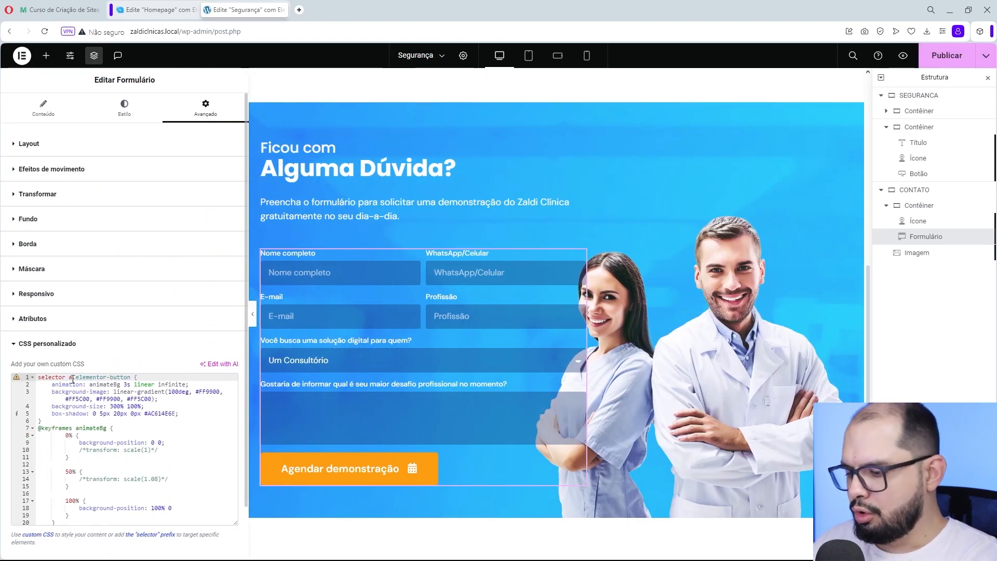
{"action": "double_click", "coordinate": [73, 378]}
{"action": "type", "text": "butt"}
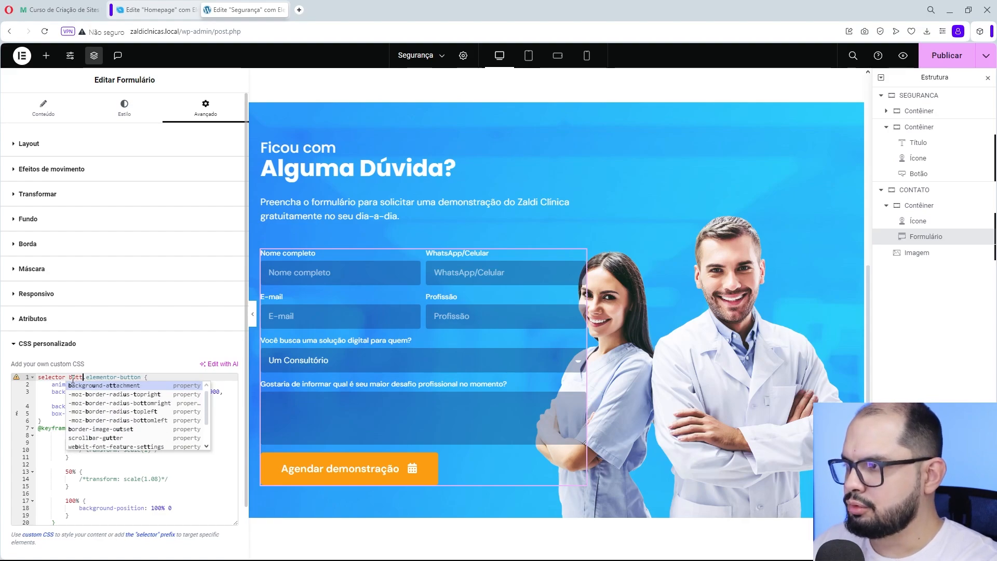
{"action": "type", "text": "on"}
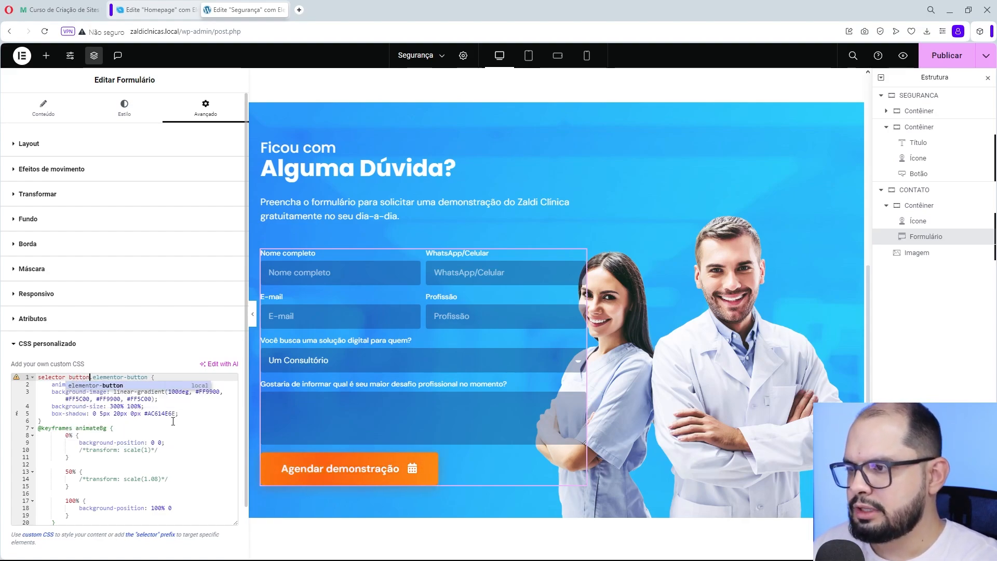
{"action": "left_click", "coordinate": [91, 376]}
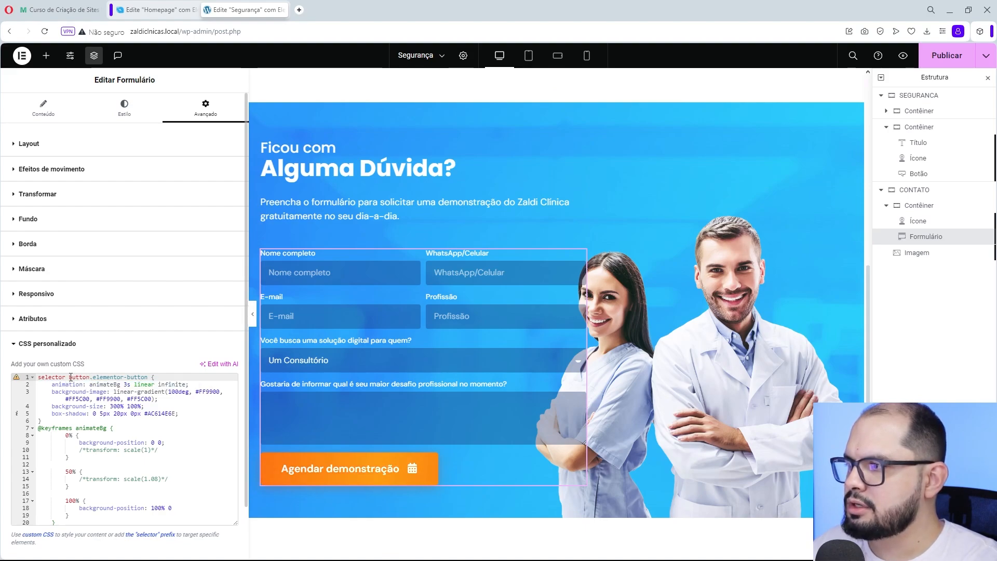
- Remove the button tag from the custom CSS selector, leaving only the .elementor-button class
{"action": "double_click", "coordinate": [70, 377]}
{"action": "key", "text": "BackSpace"}
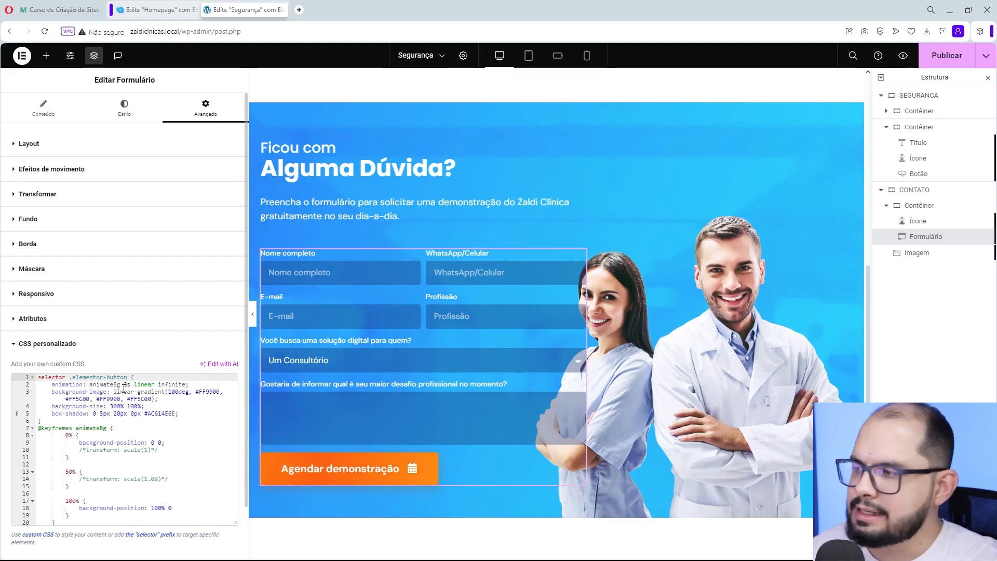
{"action": "scroll", "coordinate": [286, 352], "scroll_direction": "down", "scroll_amount": 2}
{"action": "scroll", "coordinate": [366, 348], "scroll_direction": "up", "scroll_amount": 1}
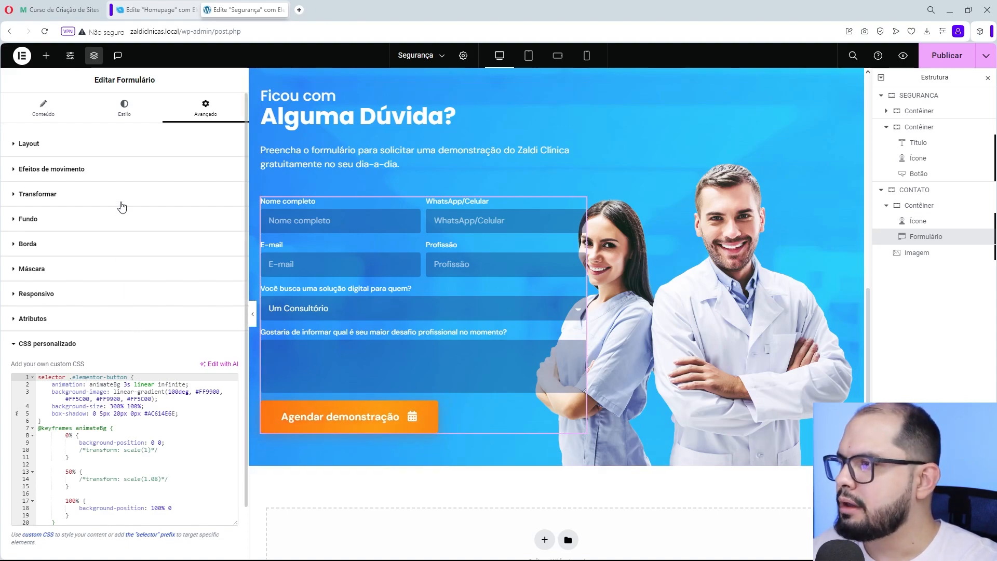
- Try rounding the form button's corners in its style settings with a linked radius of 20 px and 80 px
{"action": "left_click", "coordinate": [124, 109]}
{"action": "left_click", "coordinate": [64, 144]}
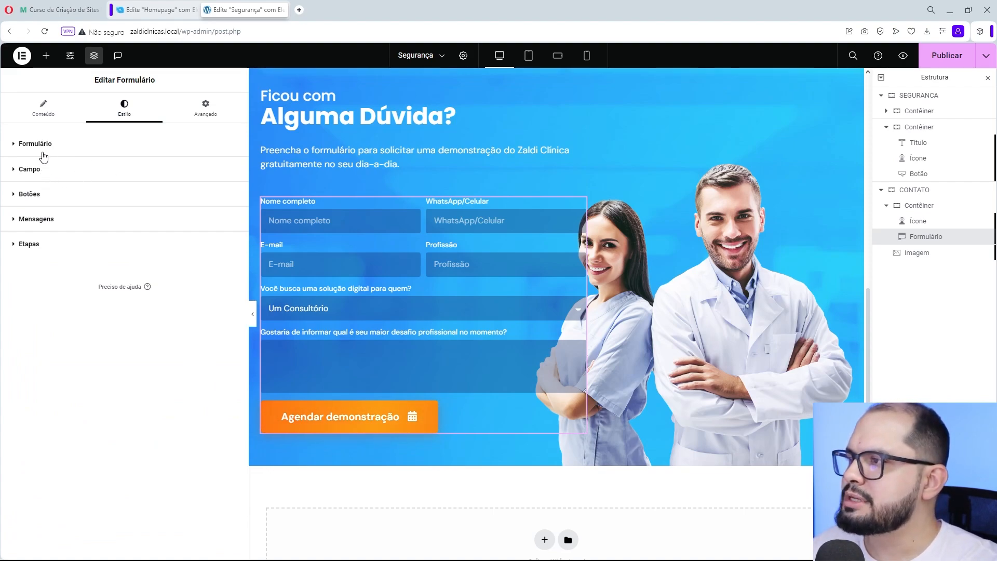
{"action": "left_click", "coordinate": [44, 199]}
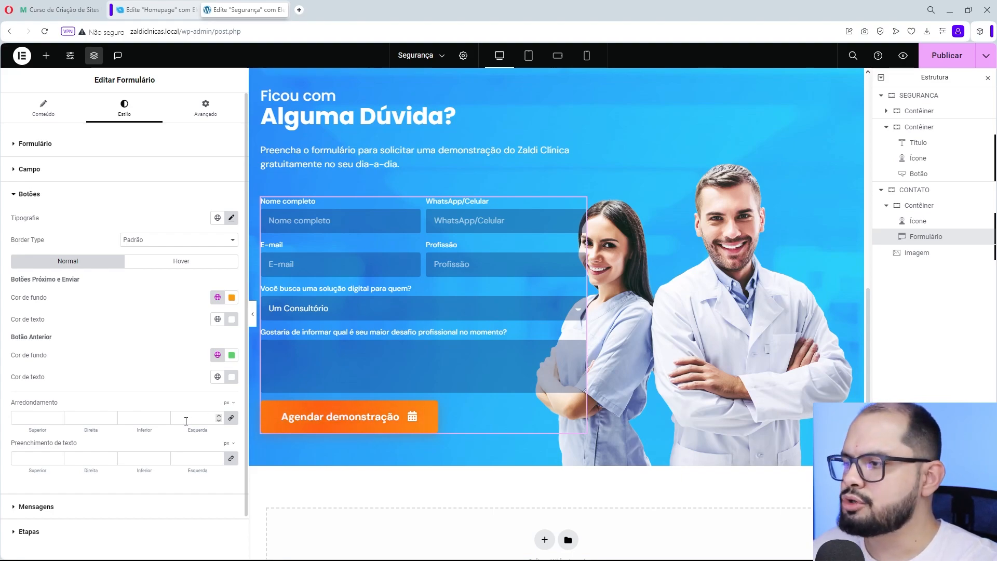
{"action": "type", "text": "20"}
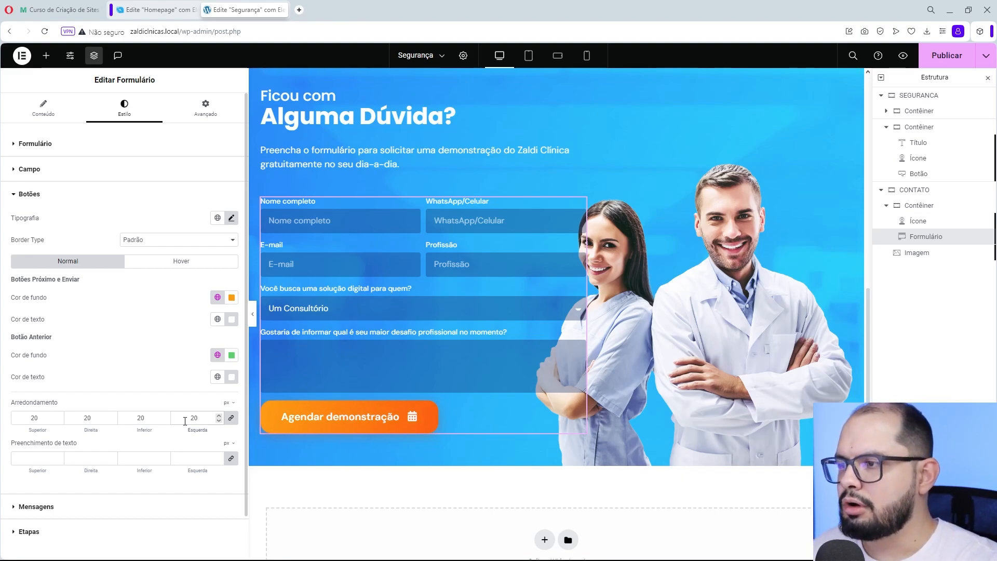
{"action": "key", "text": "BackSpace"}
{"action": "key", "text": "BackSpace"}
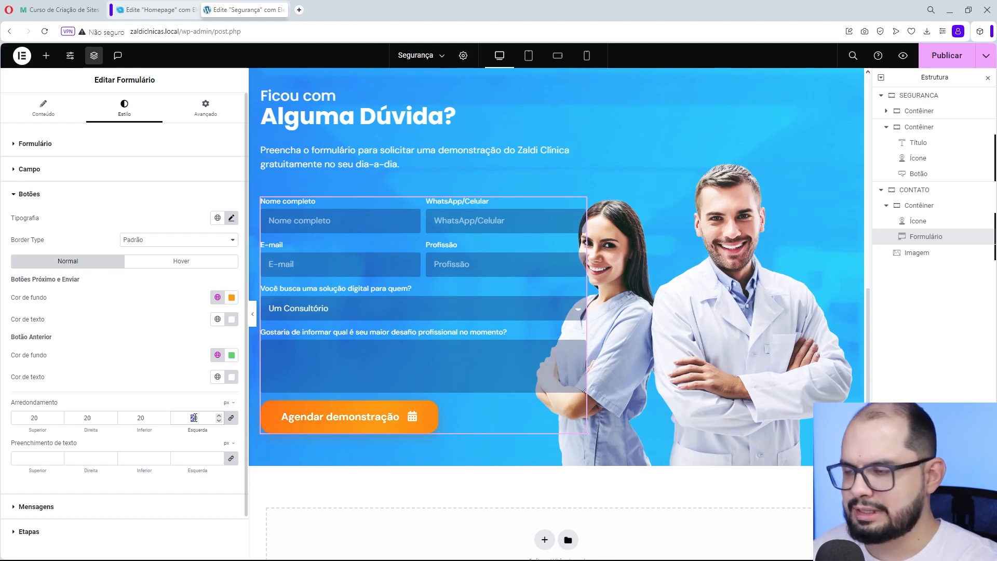
{"action": "type", "text": "80"}
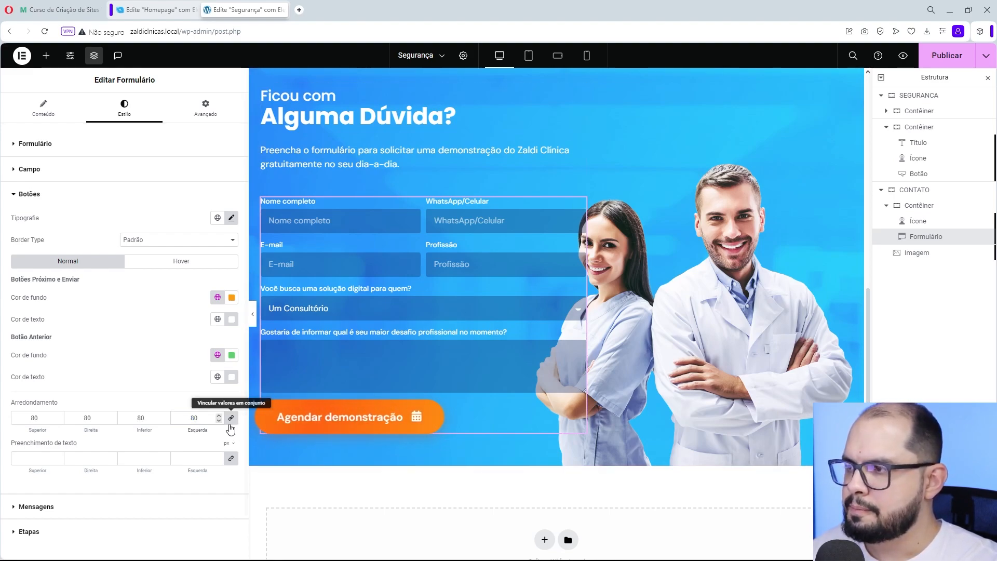
- Try a 3 px corner radius on the form button and clear the radius value
{"action": "key", "text": "BackSpace"}
{"action": "key", "text": "BackSpace"}
{"action": "type", "text": "3"}
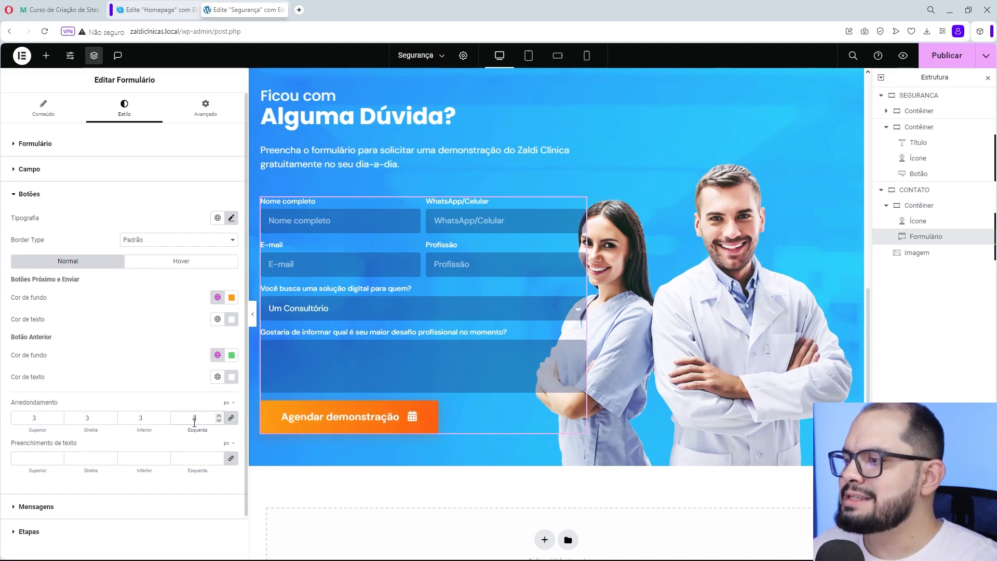
{"action": "left_click_drag", "start_coordinate": [196, 418], "coordinate": [173, 414]}
{"action": "key", "text": "BackSpace"}
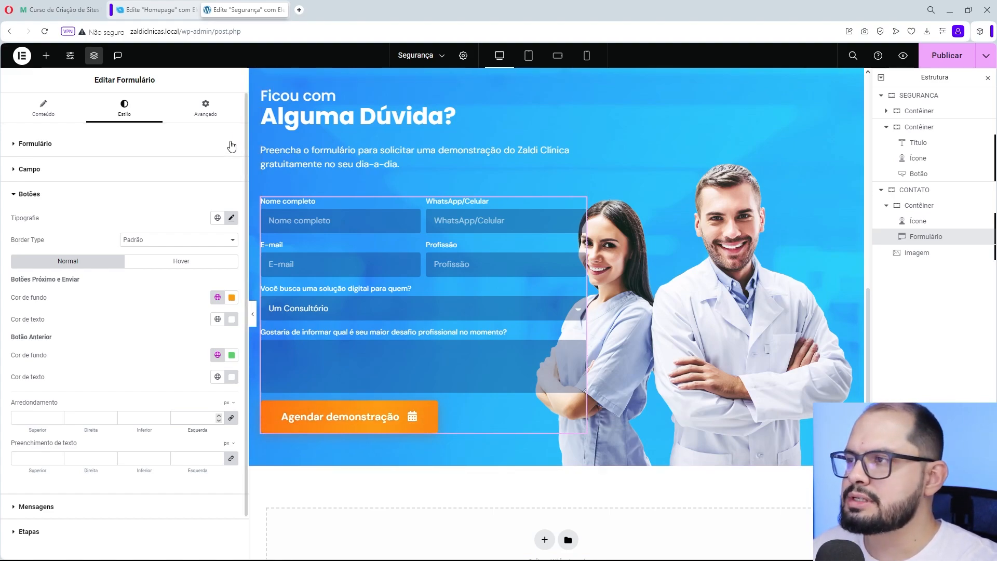
- Reopen the form's custom CSS and put the button tag back before .elementor-button in the selector
{"action": "left_click", "coordinate": [207, 113]}
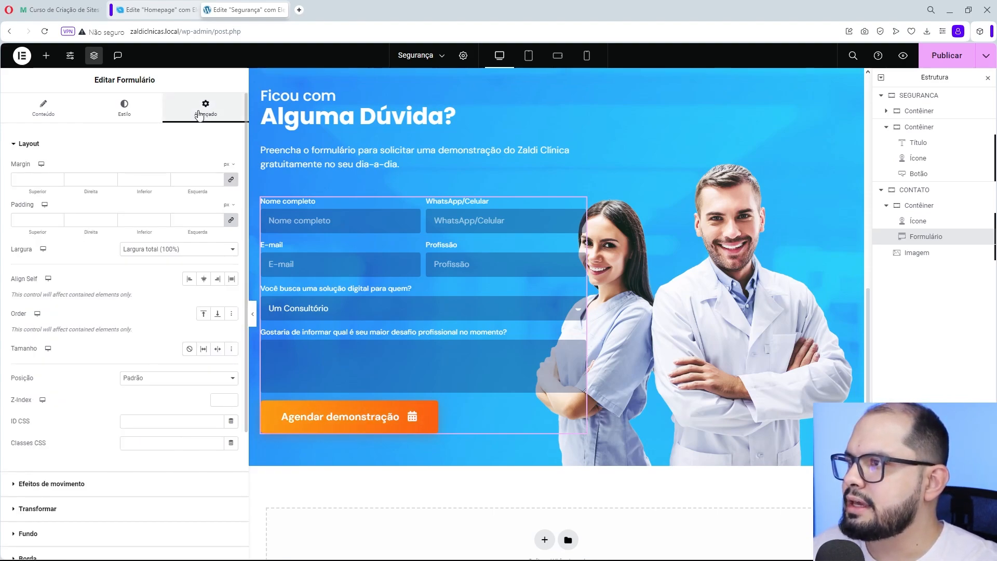
{"action": "left_click", "coordinate": [75, 144]}
{"action": "left_click", "coordinate": [41, 344]}
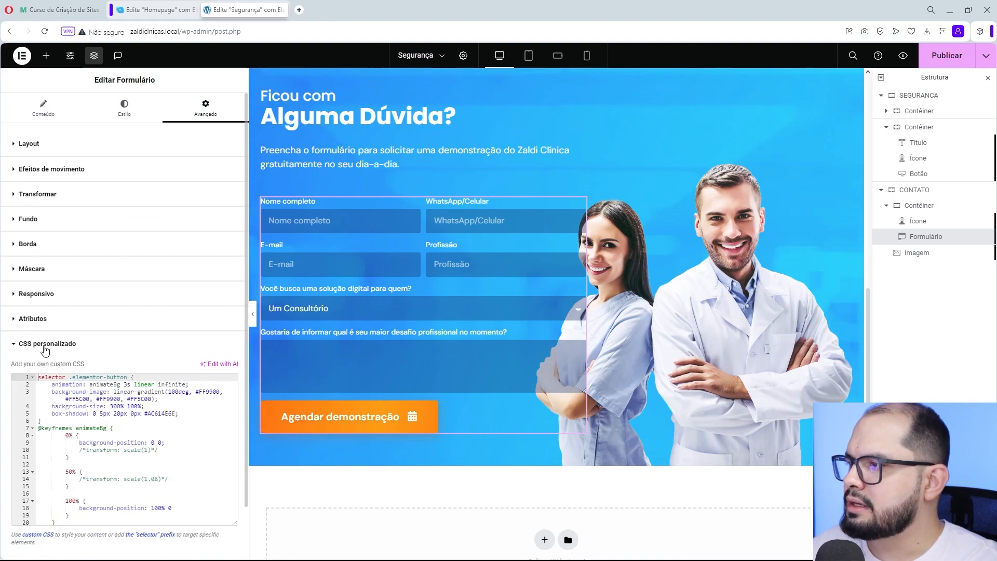
{"action": "left_click", "coordinate": [71, 377]}
{"action": "type", "text": "button"}
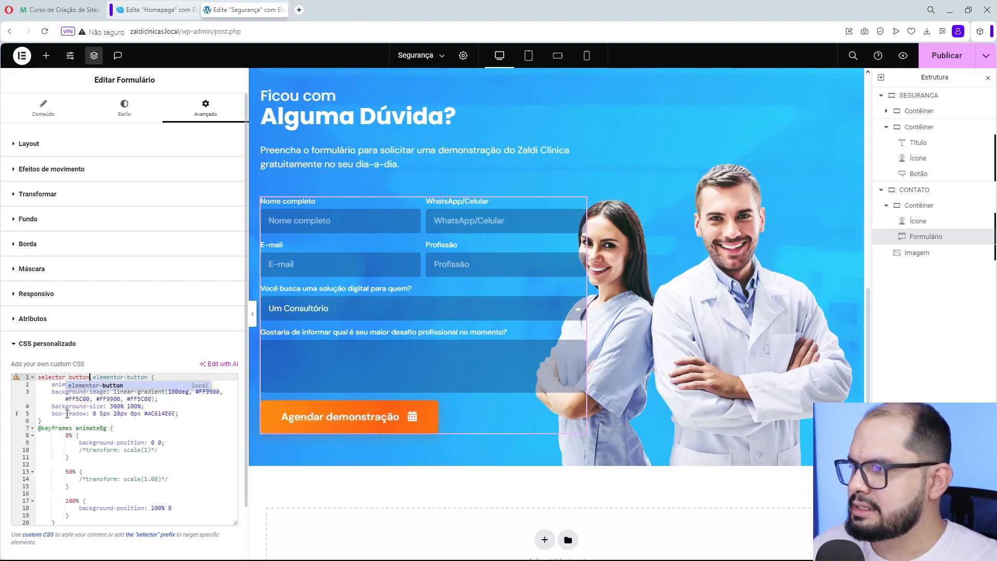
- Add a border-radius of 10px / 20px below the box-shadow line in the form button's custom CSS rule
{"action": "left_click", "coordinate": [183, 414]}
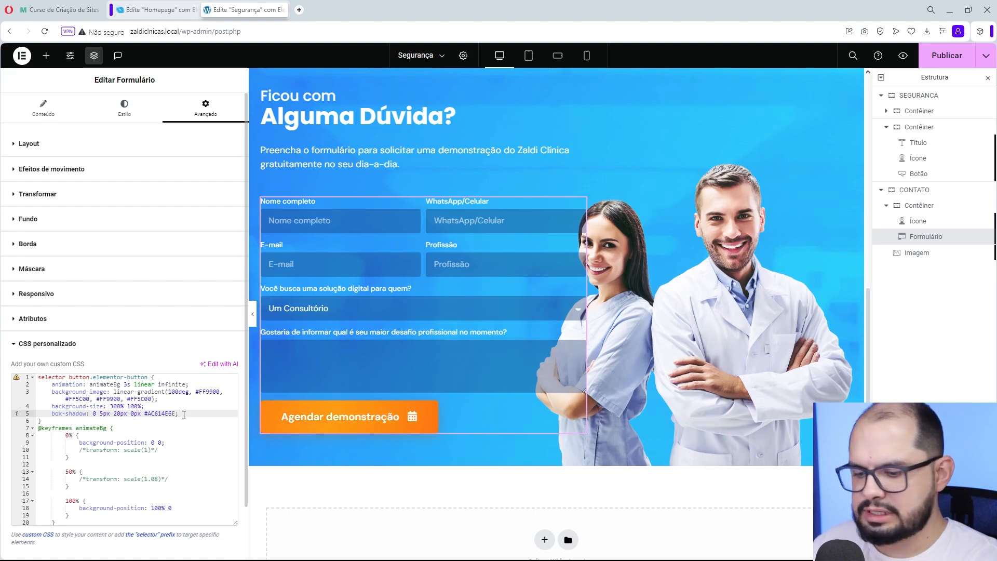
{"action": "key", "text": "Return"}
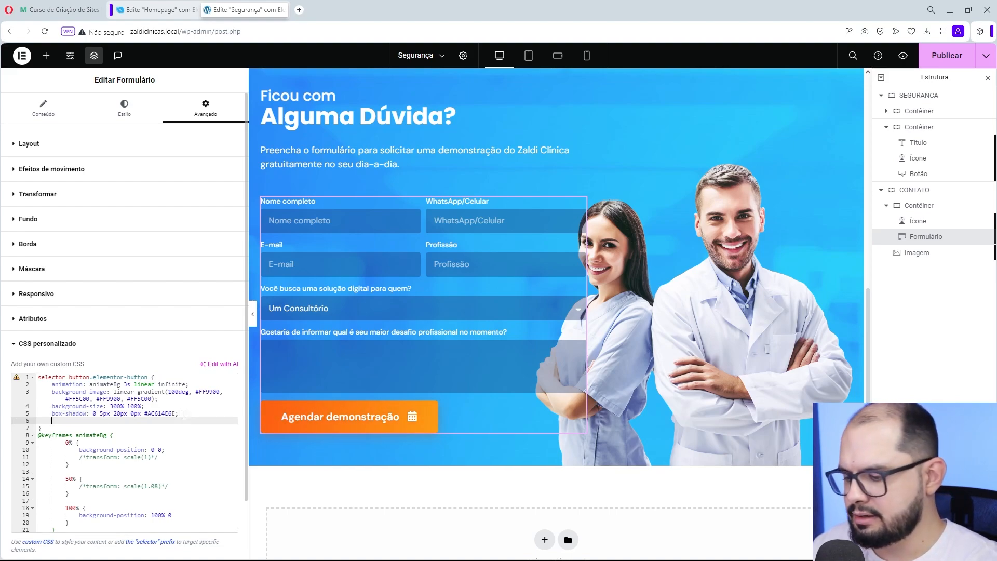
{"action": "type", "text": "border"}
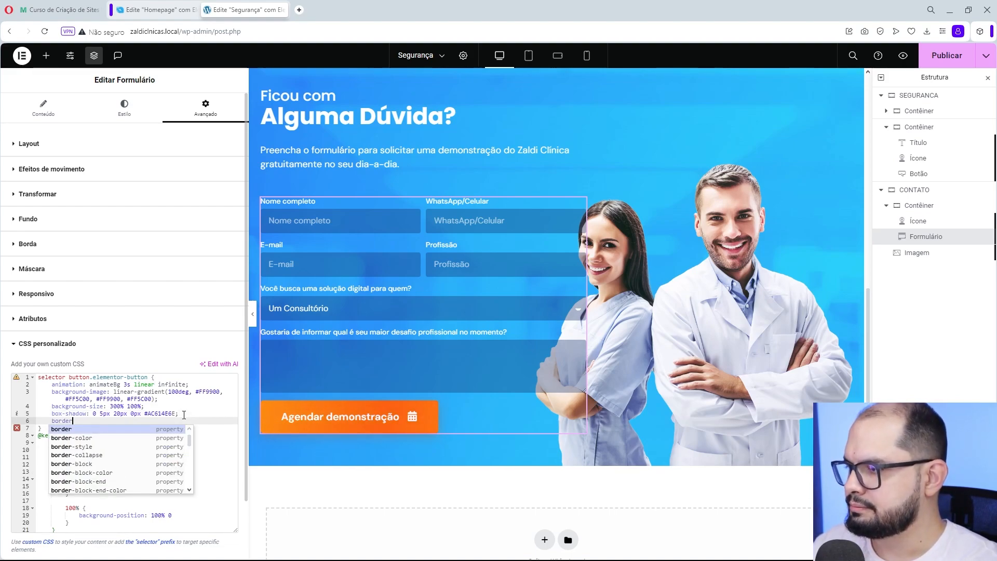
{"action": "type", "text": "-radius:"}
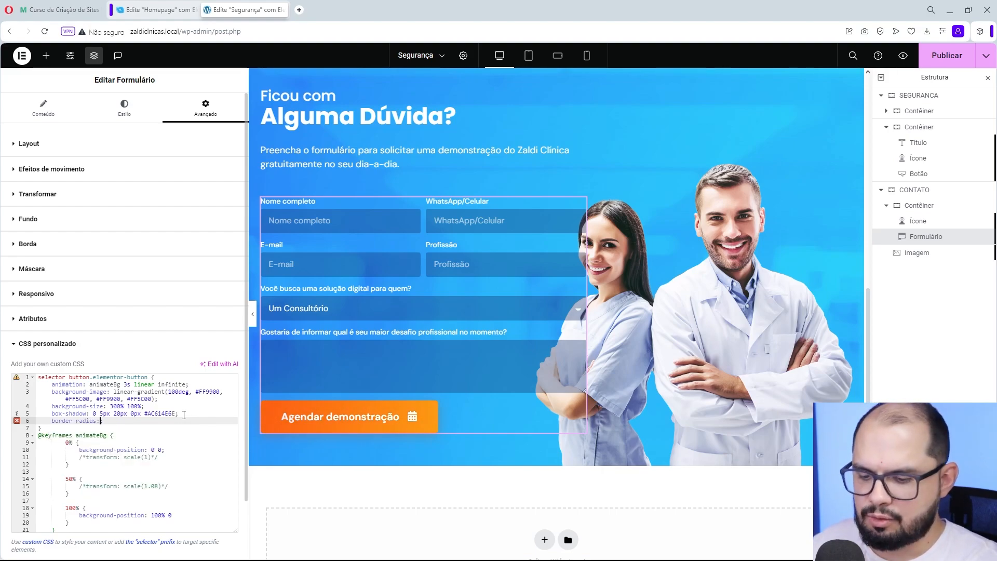
{"action": "type", "text": " 10px"}
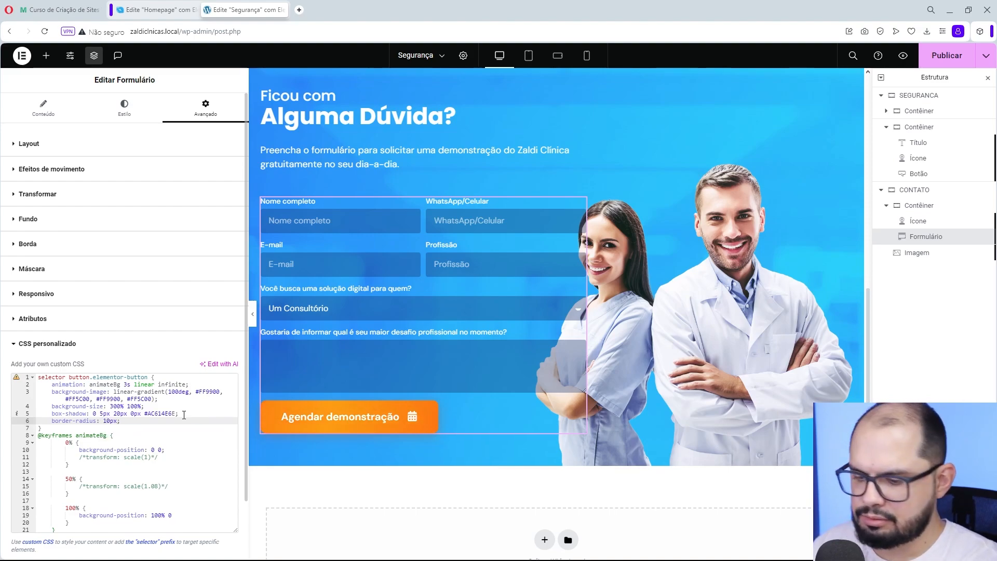
{"action": "type", "text": " / "}
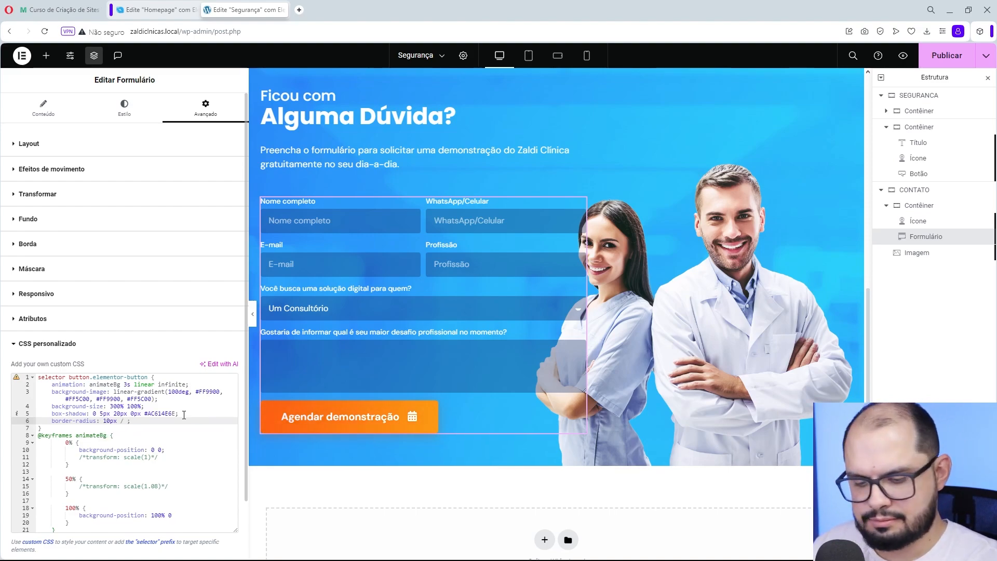
{"action": "type", "text": "20px"}
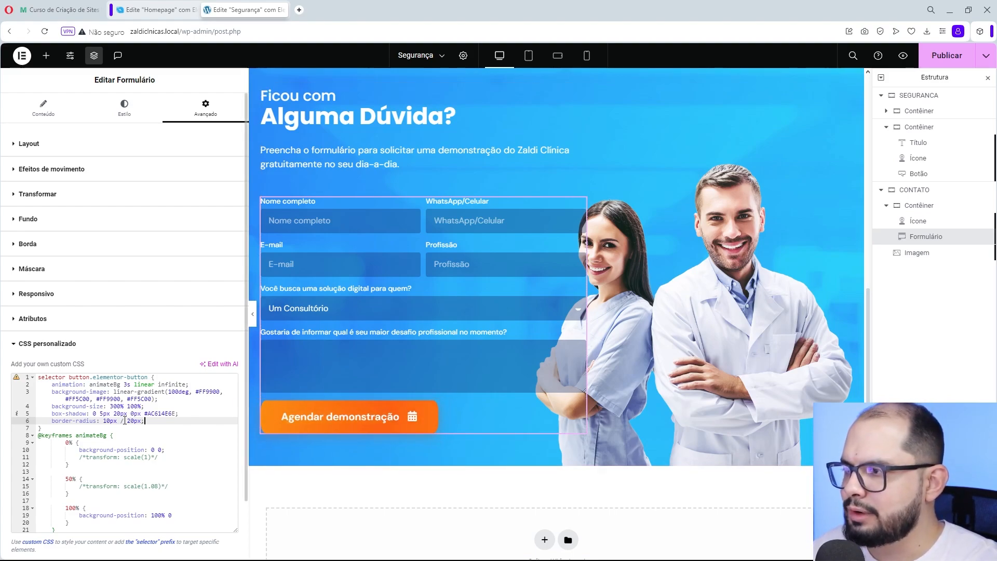
- Remove the second border-radius value after the slash and try a single radius of 5px
{"action": "left_click_drag", "start_coordinate": [142, 421], "coordinate": [118, 421]}
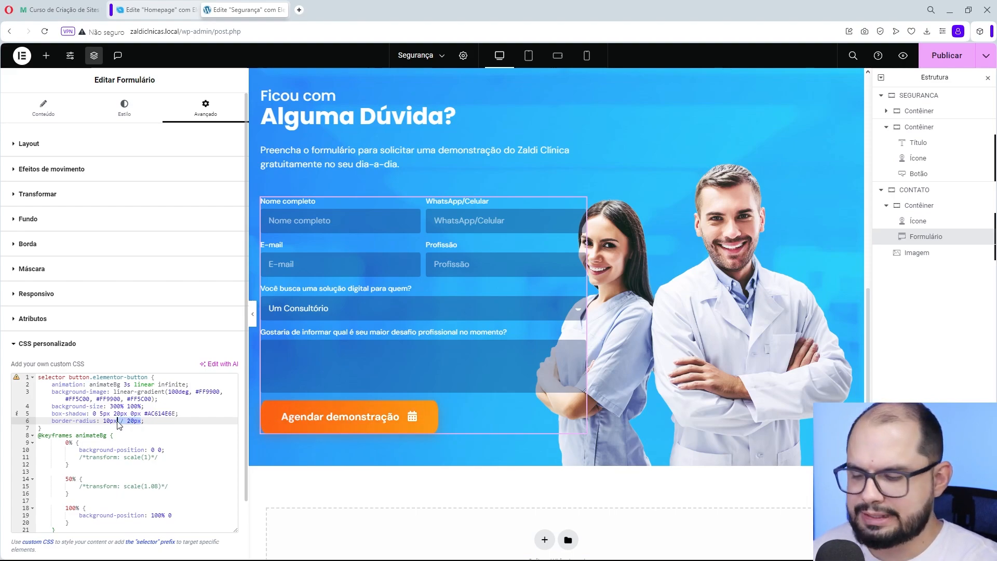
{"action": "key", "text": "BackSpace"}
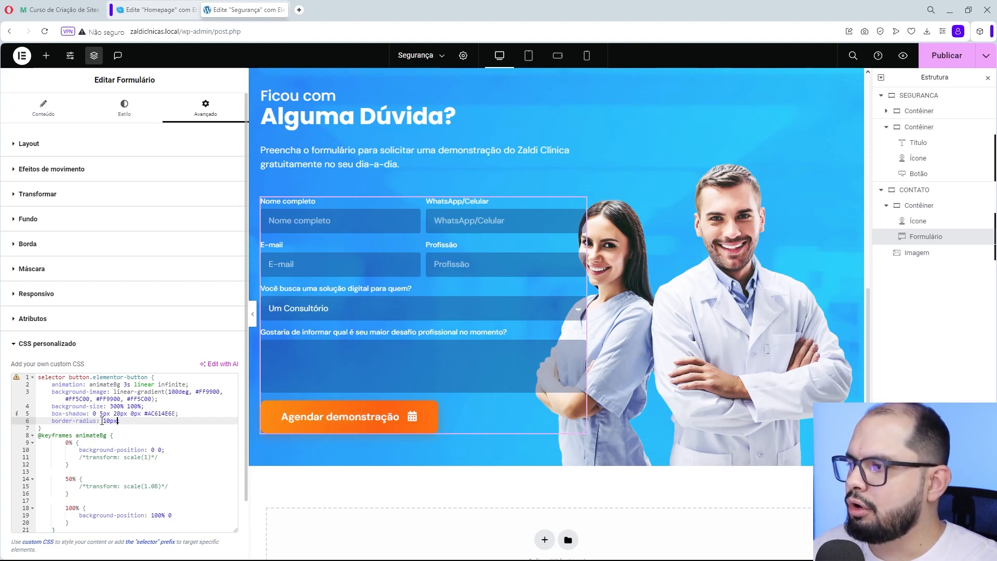
{"action": "double_click", "coordinate": [118, 422]}
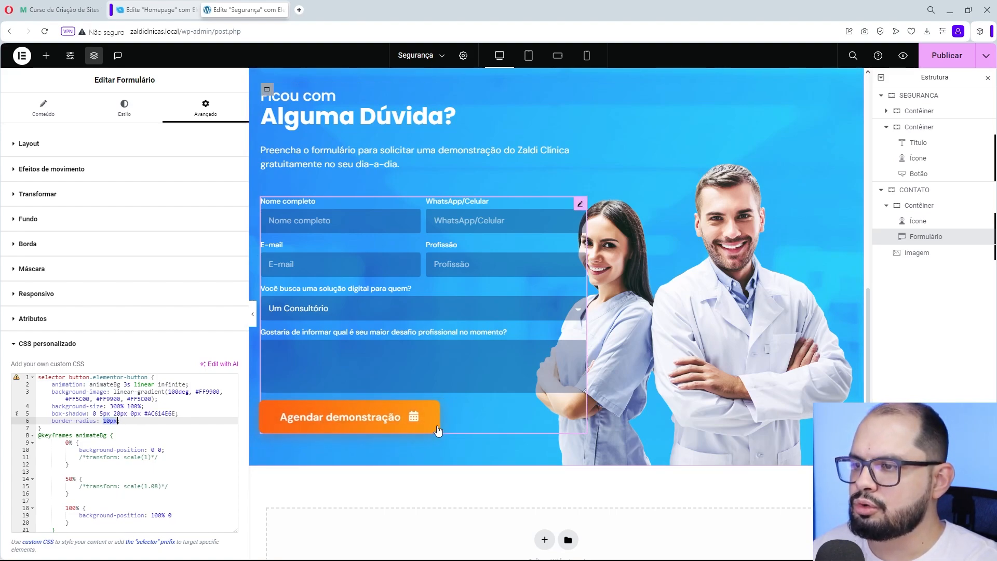
{"action": "left_click", "coordinate": [107, 422]}
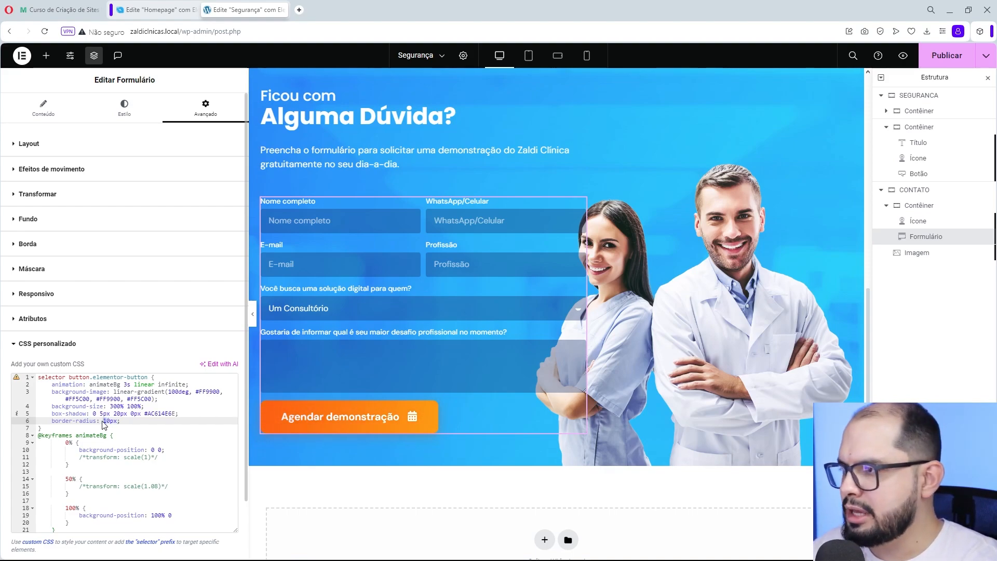
{"action": "type", "text": "5"}
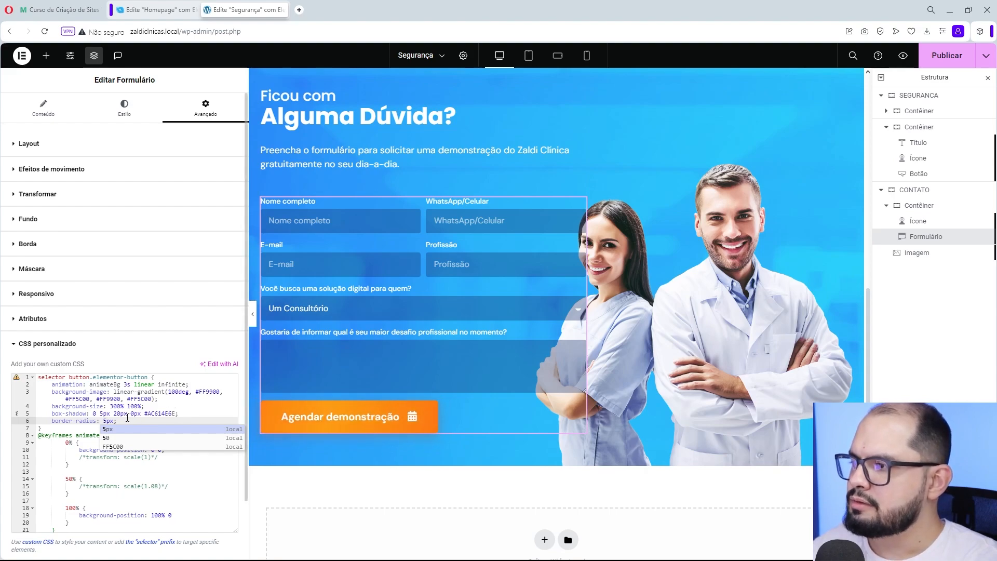
- Try a separate radius for each corner of the form button, with border-radius 50px 10px 10px 10px
{"action": "left_click", "coordinate": [115, 421]}
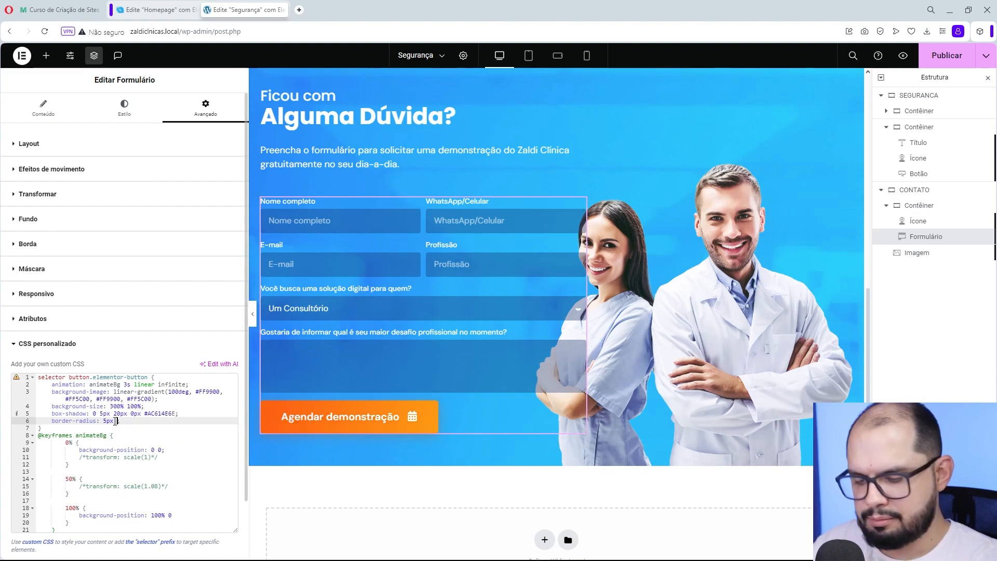
{"action": "key", "text": "BackSpace"}
{"action": "key", "text": "BackSpace"}
{"action": "type", "text": "0"}
{"action": "type", "text": "px 10"}
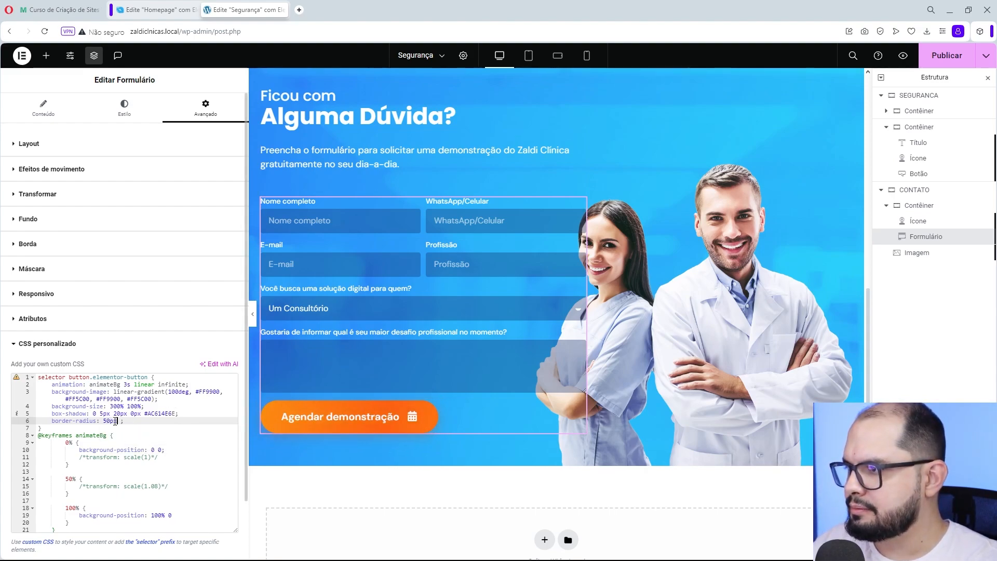
{"action": "type", "text": "px 10px"}
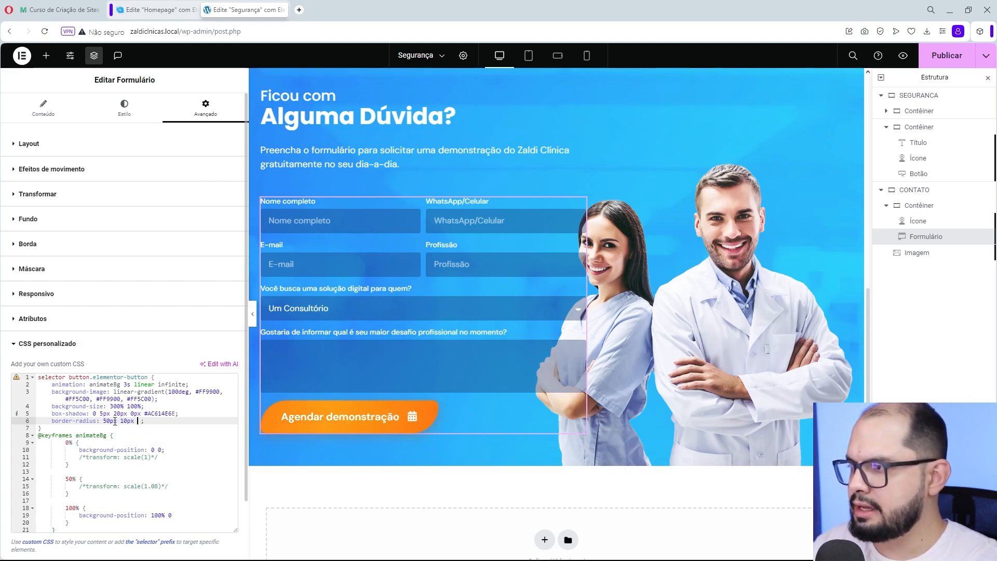
{"action": "type", "text": " 10px"}
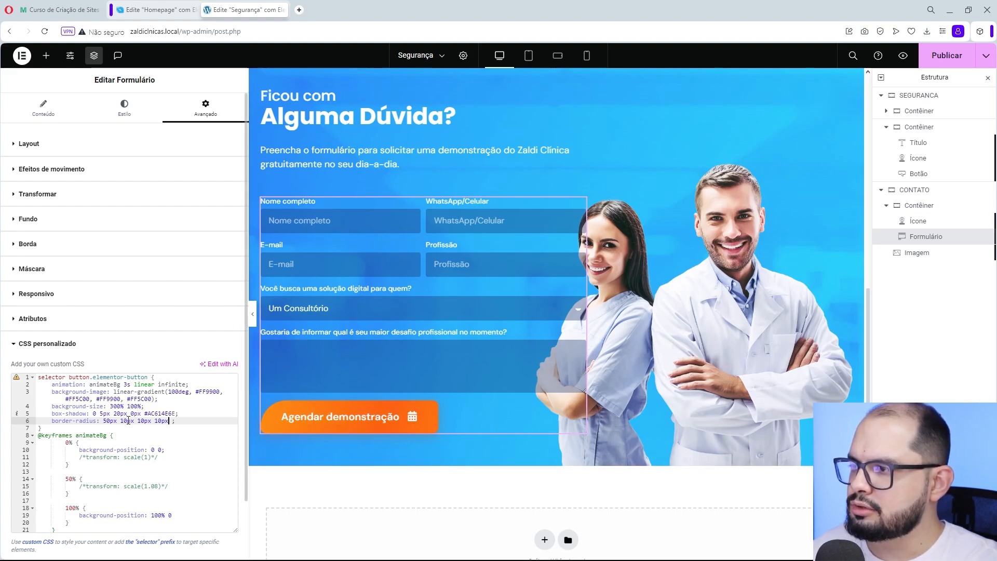
- Replace the four corner values with a slash-separated border-radius, trying 20px / 20px and 20px / 10px
{"action": "double_click", "coordinate": [129, 420]}
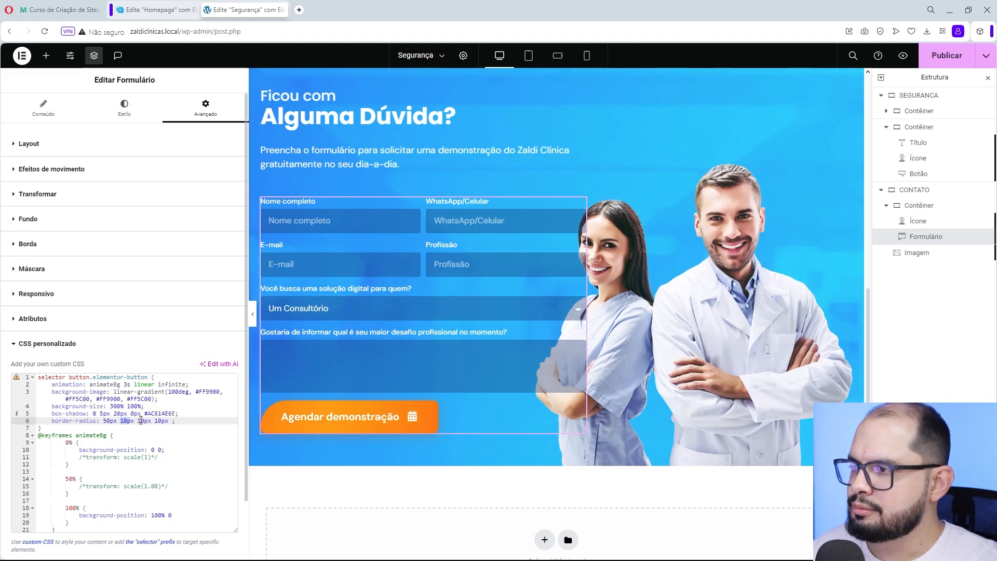
{"action": "double_click", "coordinate": [146, 421]}
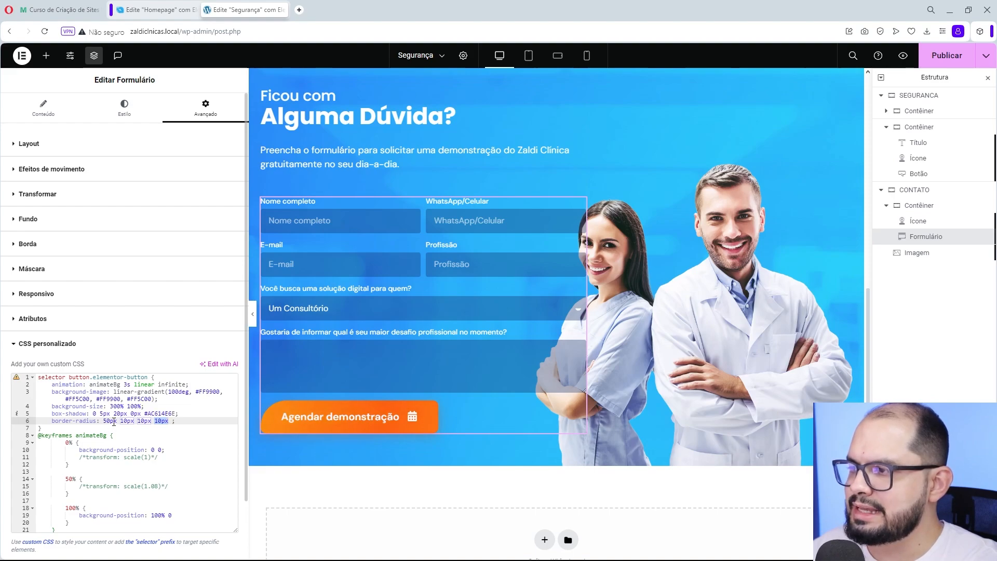
{"action": "left_click_drag", "start_coordinate": [119, 422], "coordinate": [177, 420]}
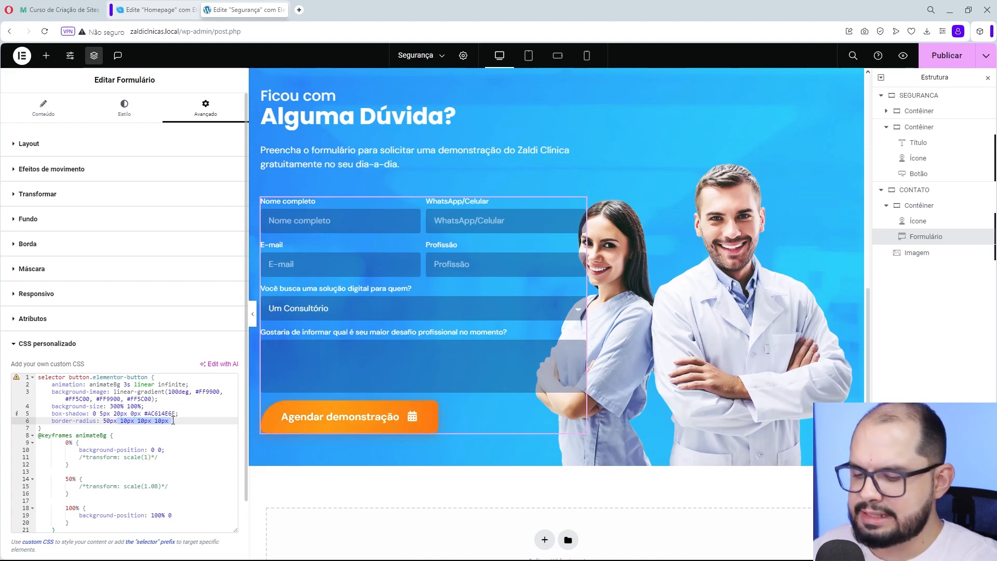
{"action": "type", "text": ";"}
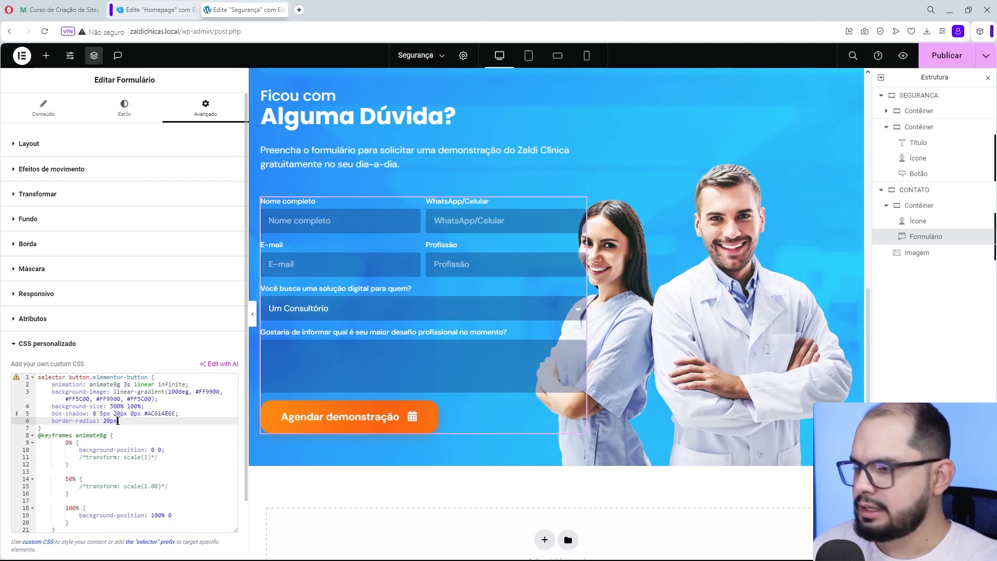
{"action": "type", "text": "20"}
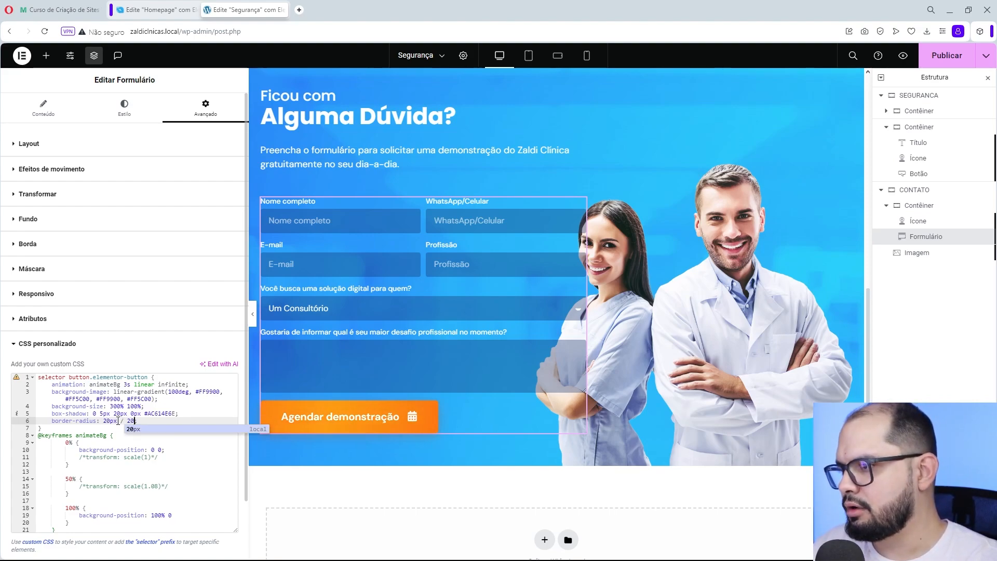
{"action": "type", "text": "px;"}
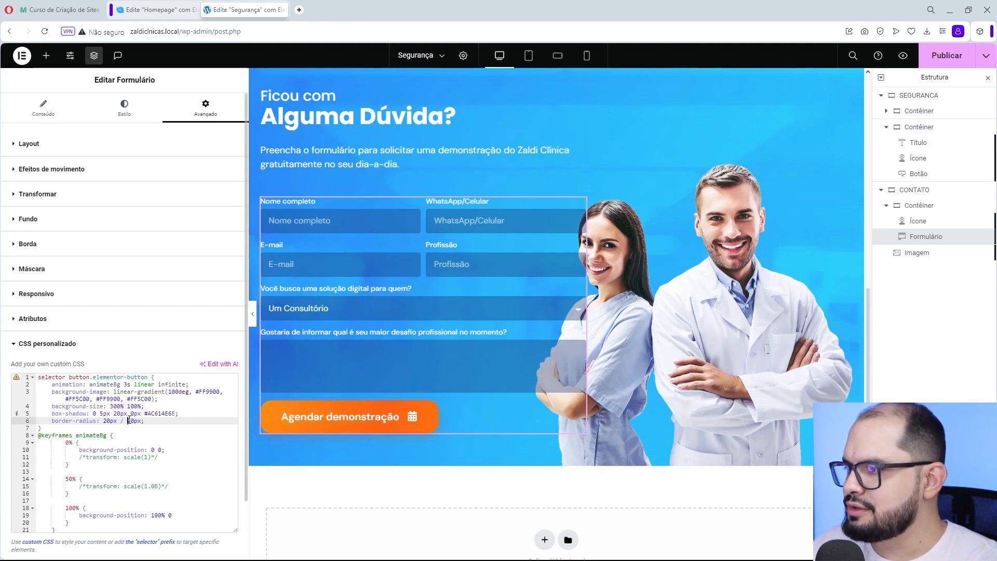
{"action": "left_click", "coordinate": [131, 420]}
{"action": "key", "text": "BackSpace"}
{"action": "type", "text": "1"}
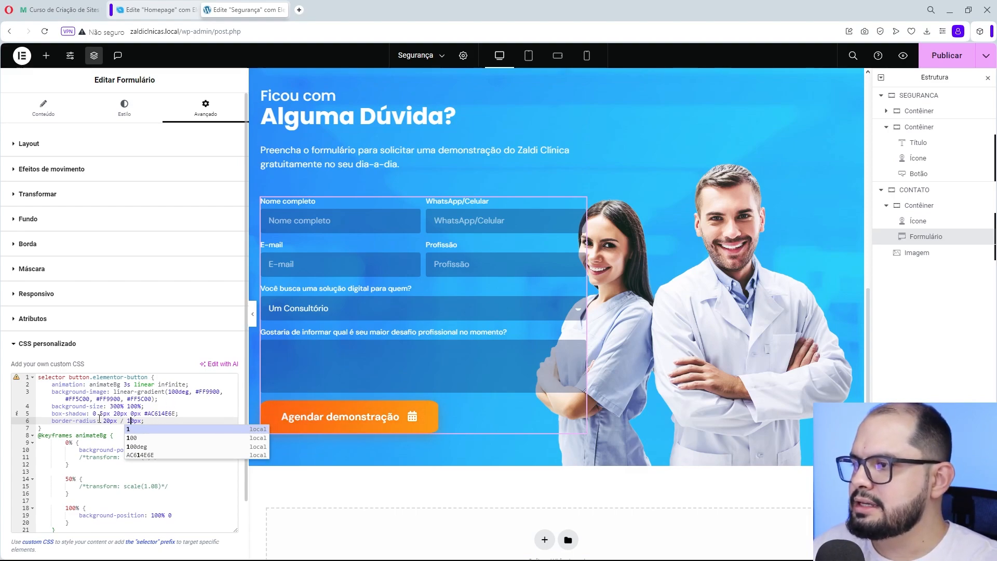
- Set the form button's border-radius to 10px / 40px and preview the form section without the editing panel
{"action": "left_click_drag", "start_coordinate": [103, 420], "coordinate": [119, 421]}
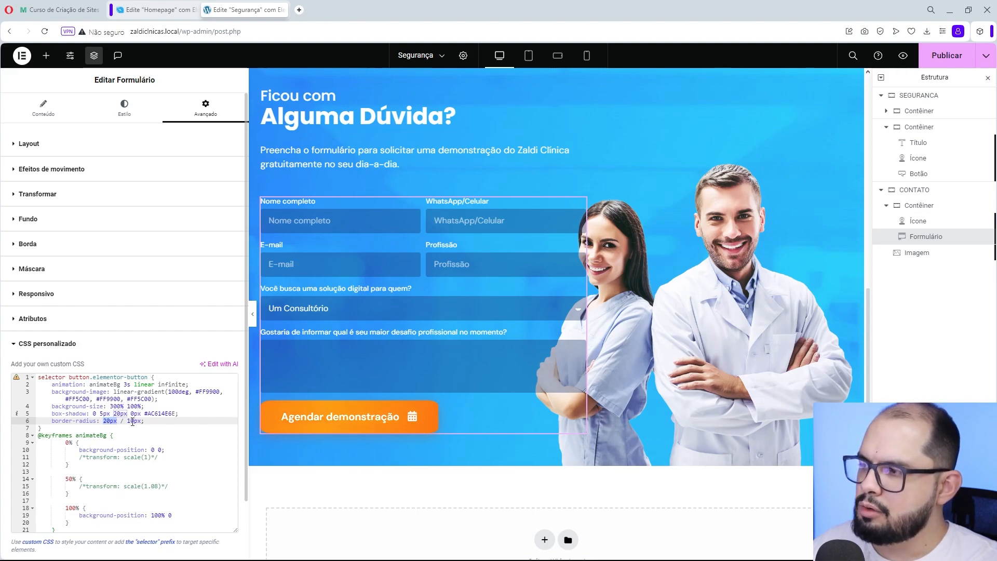
{"action": "double_click", "coordinate": [133, 421]}
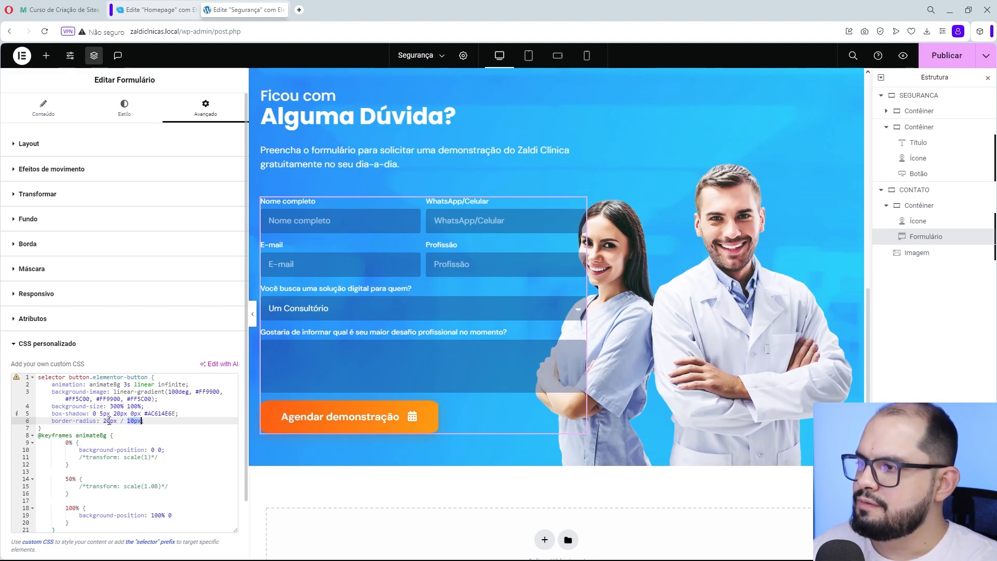
{"action": "double_click", "coordinate": [109, 421]}
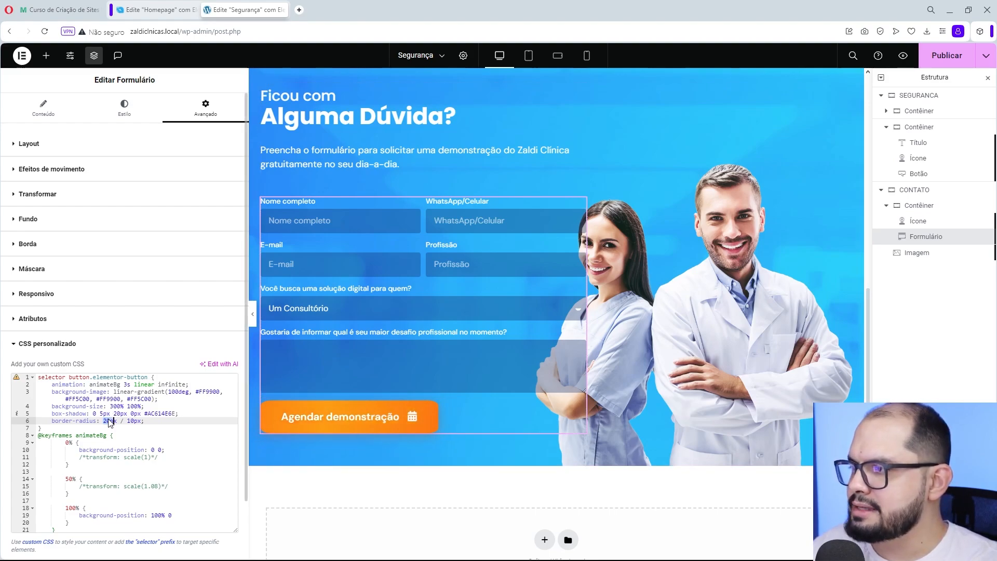
{"action": "type", "text": "1"}
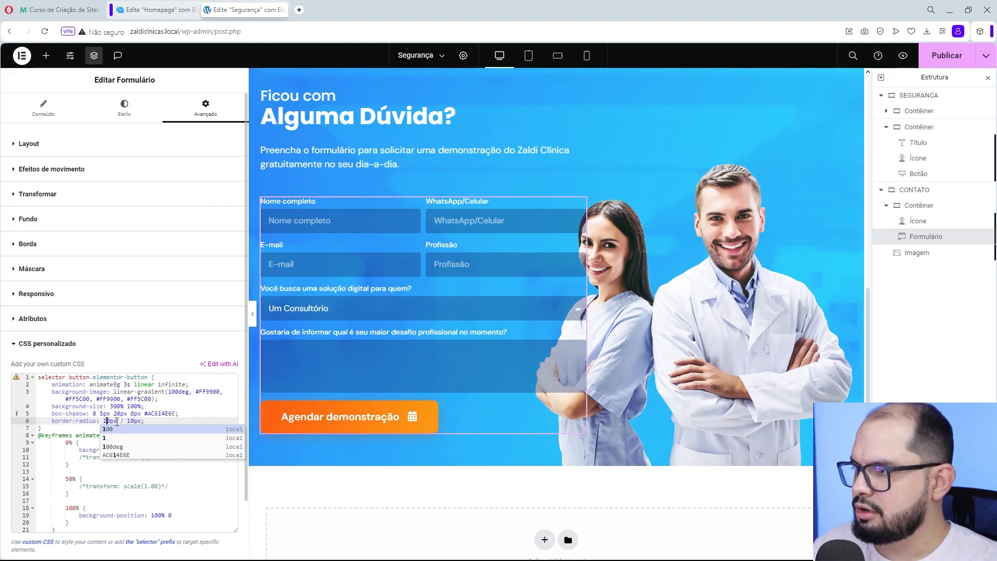
{"action": "left_click_drag", "start_coordinate": [131, 421], "coordinate": [127, 422]}
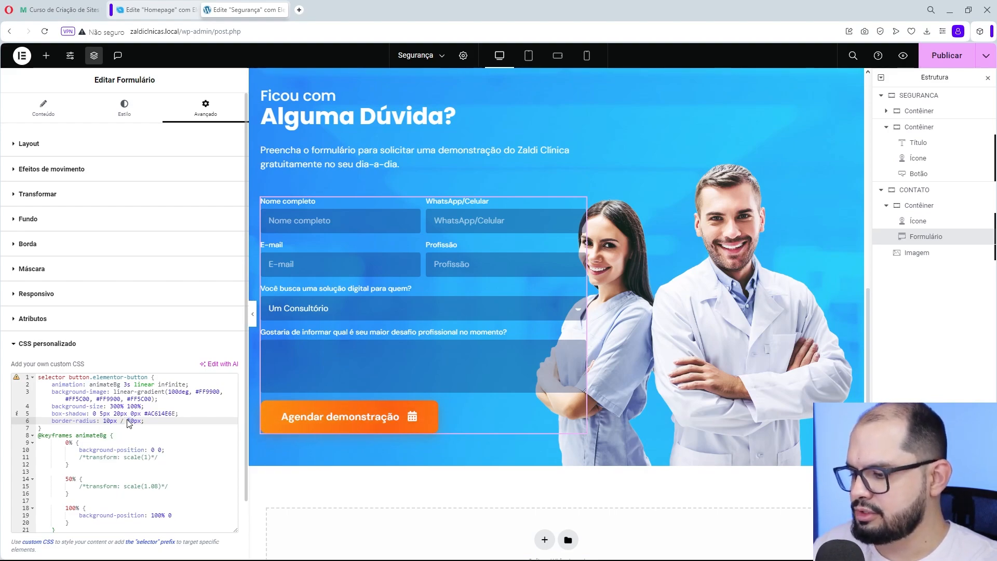
{"action": "type", "text": "4"}
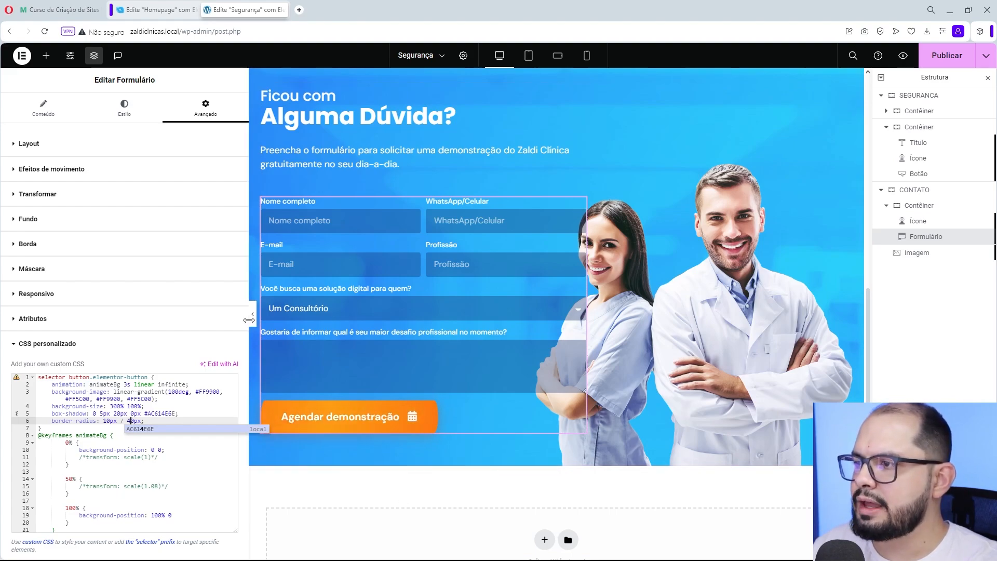
{"action": "left_click", "coordinate": [252, 317]}
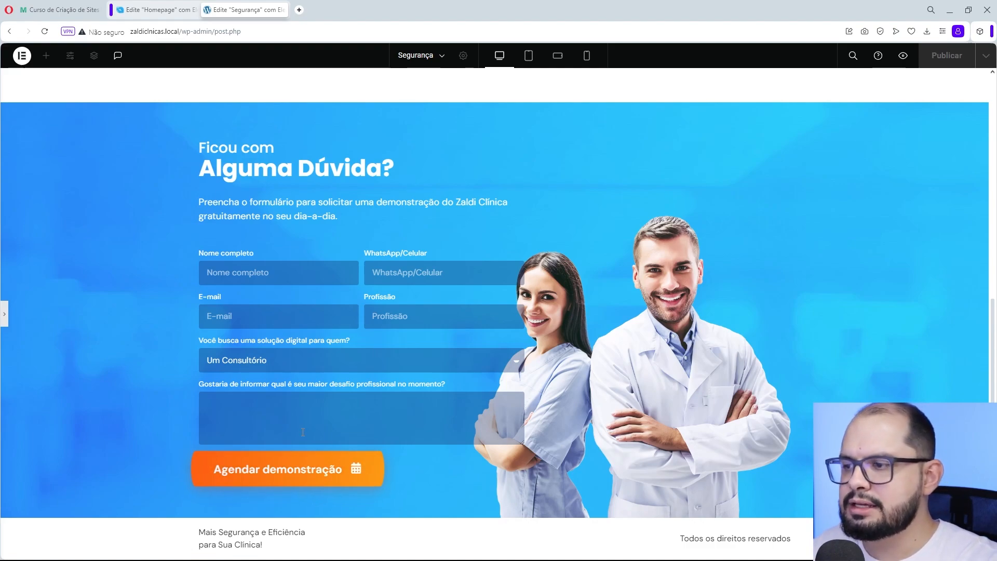
{"action": "left_click", "coordinate": [6, 315]}
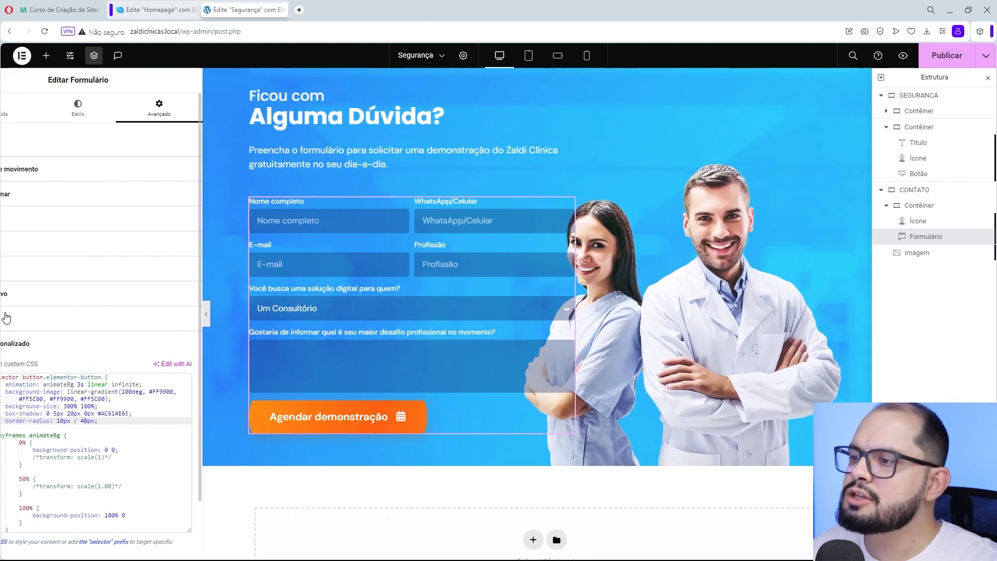